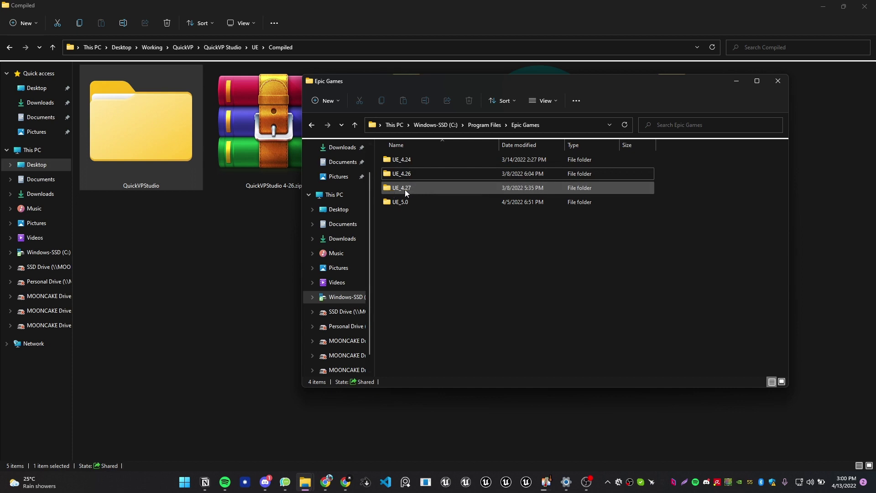
# Browse UE_4.27 > Engine > Plugins > Marketplace to find the QuickVPStudio folder, then return to Compiled
pyautogui.doubleClick(405, 189)
pyautogui.click(397, 190)
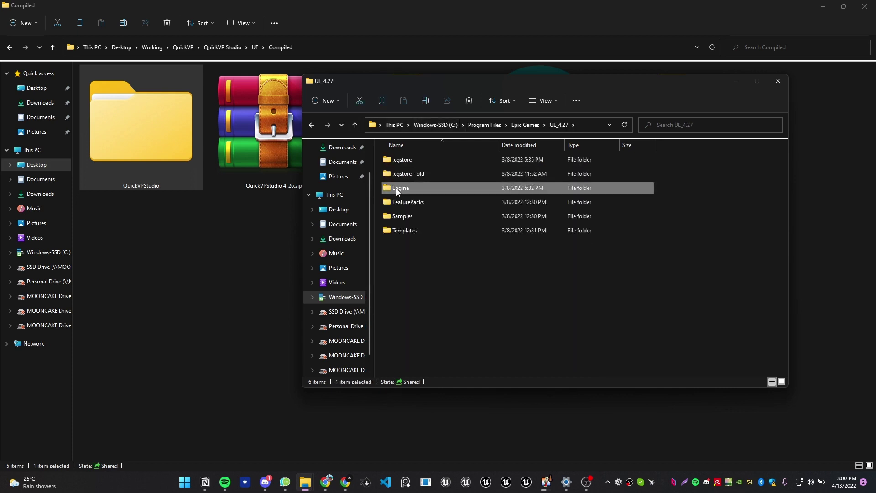
pyautogui.doubleClick(397, 190)
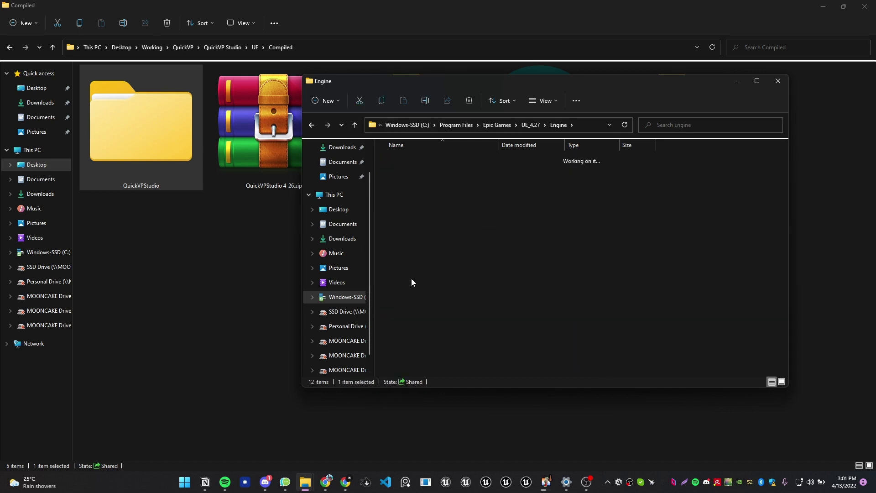
pyautogui.doubleClick(412, 282)
pyautogui.scroll(-5, 712, 289)
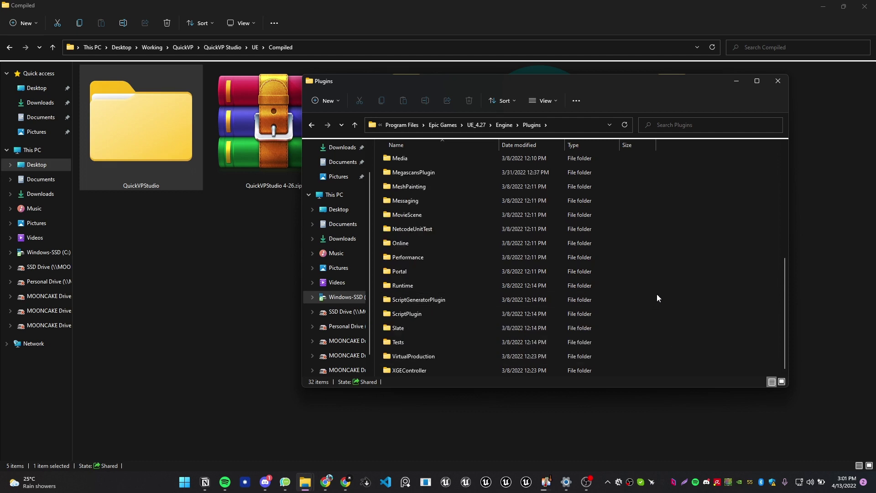
pyautogui.scroll(5, 660, 289)
pyautogui.write('m')
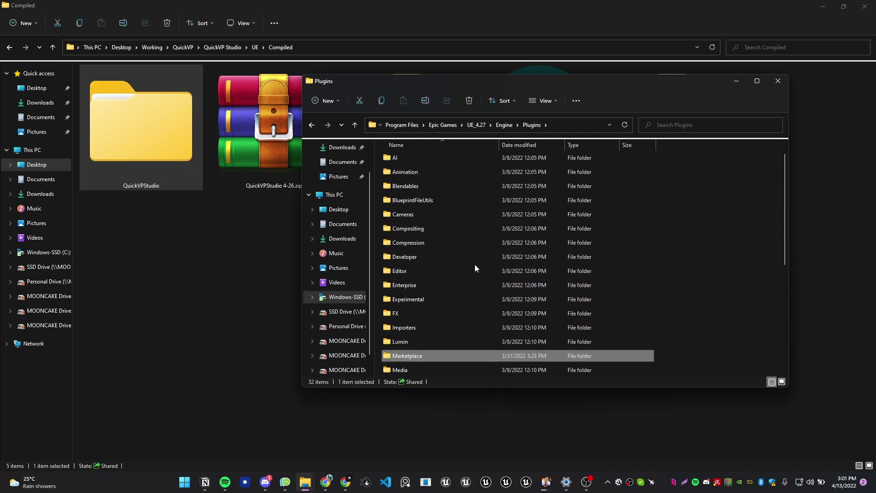
pyautogui.doubleClick(418, 357)
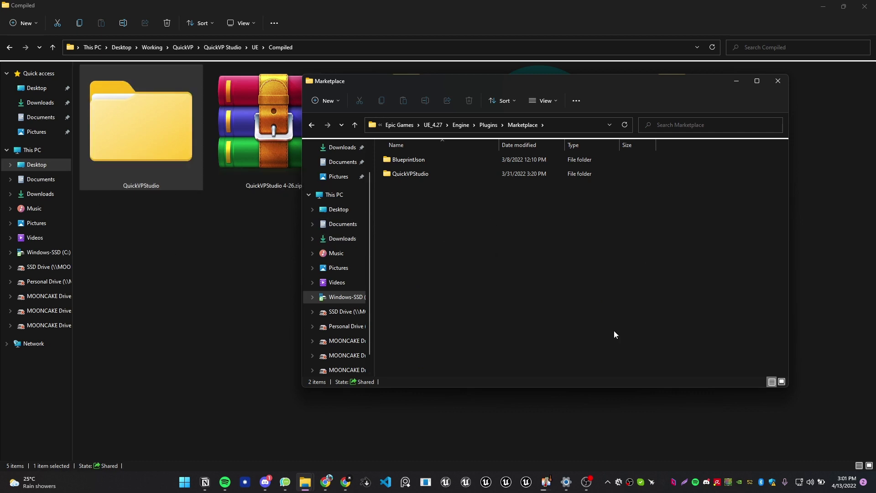
pyautogui.click(192, 271)
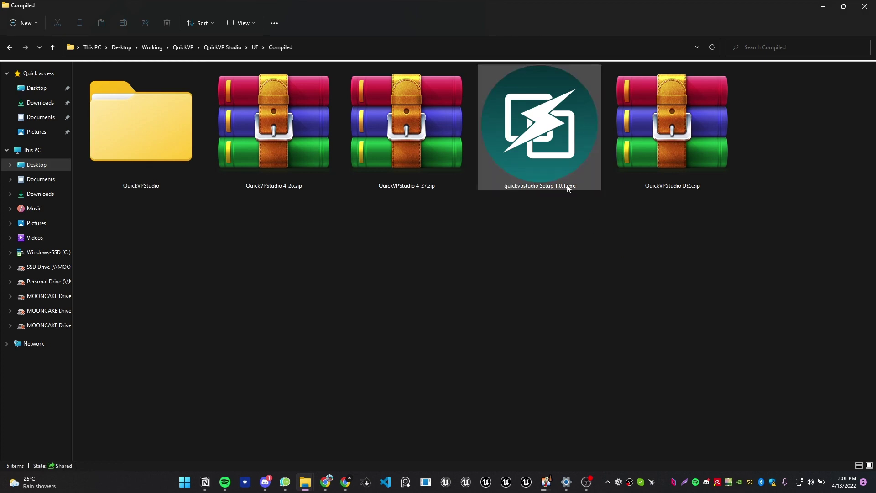
# Run the quickvpstudio Setup 1.0.1.exe installer and move the QuickVP Studio window to the left
pyautogui.click(550, 155)
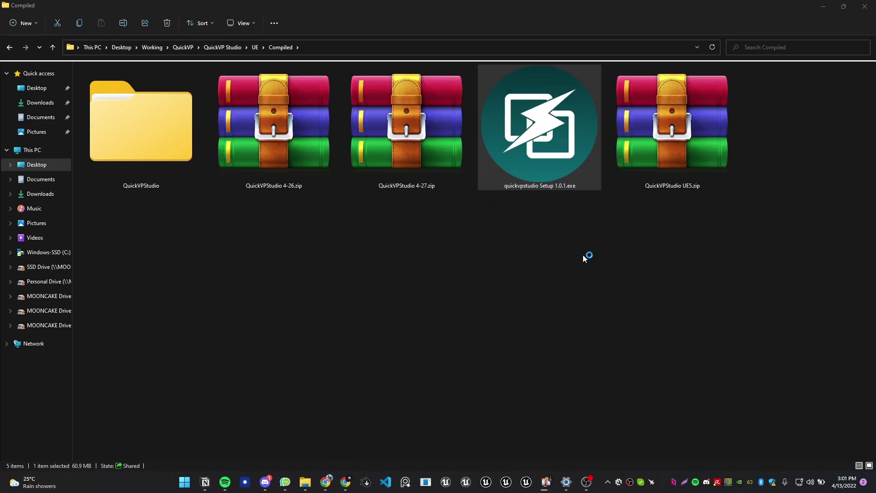
pyautogui.moveTo(440, 160); pyautogui.dragTo(428, 182)
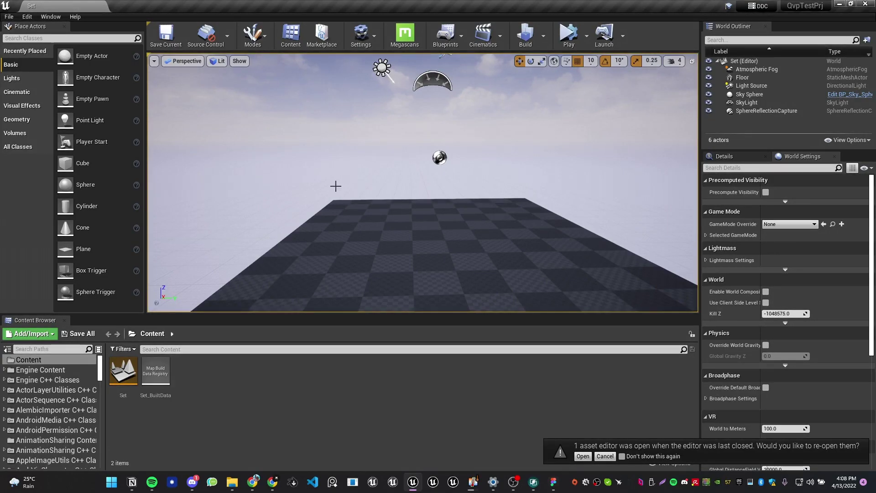
# Dismiss the reopen-editors prompt and verify QuickVP Studio is Enabled in the Plugins list filtered by 'quickvp'
pyautogui.click(607, 456)
pyautogui.moveTo(488, 216); pyautogui.dragTo(436, 223, button='right')
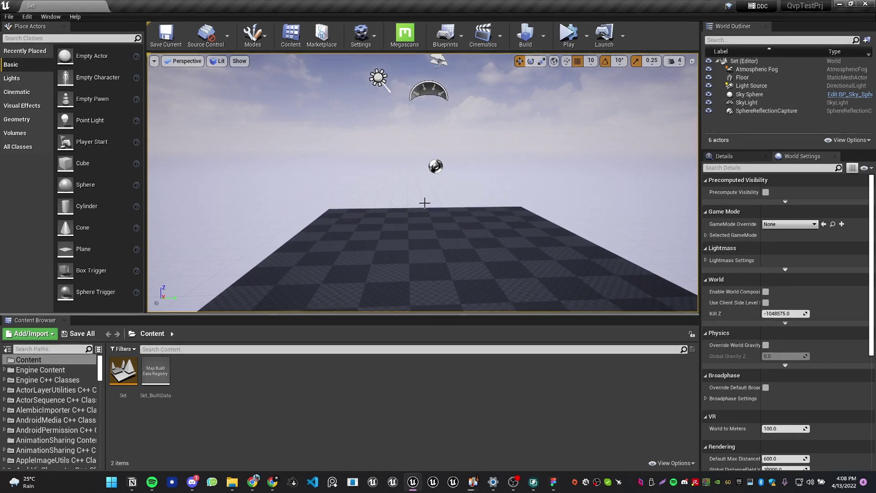
pyautogui.click(27, 16)
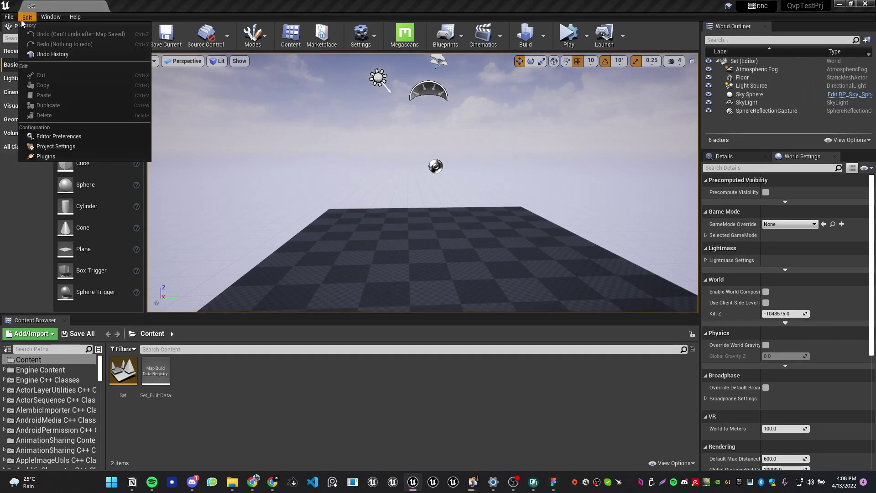
pyautogui.click(46, 156)
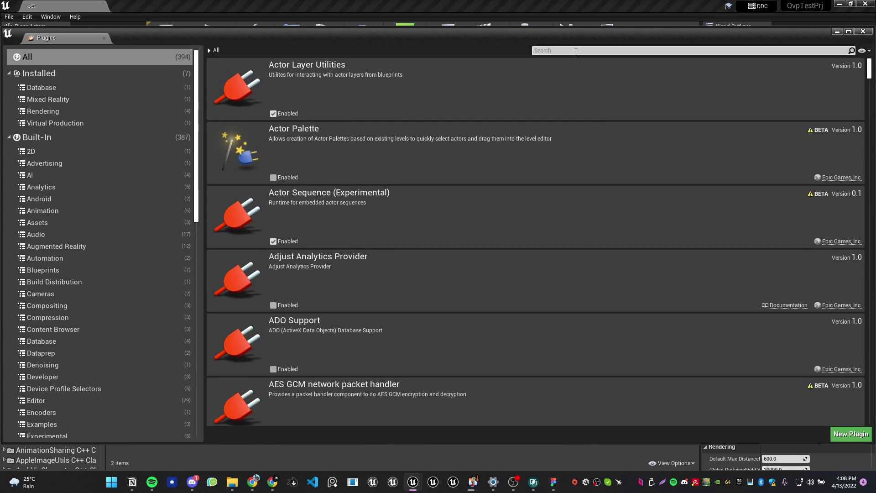
pyautogui.write('quickvp')
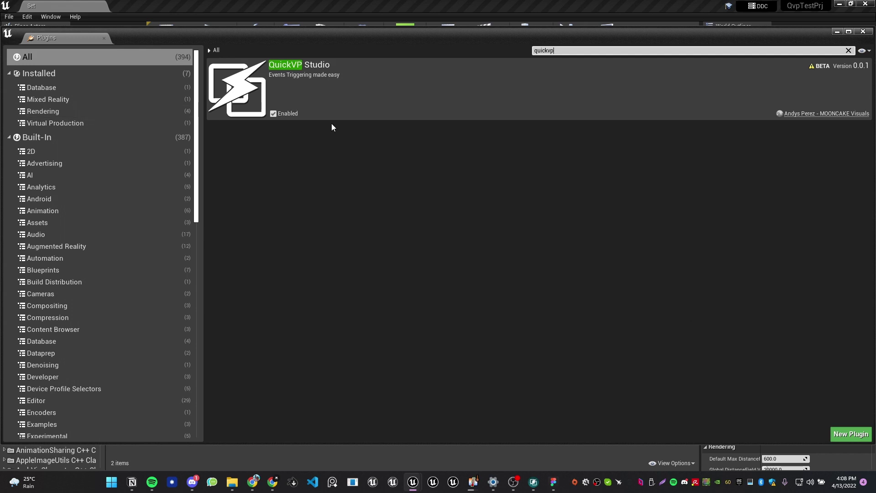
pyautogui.click(862, 33)
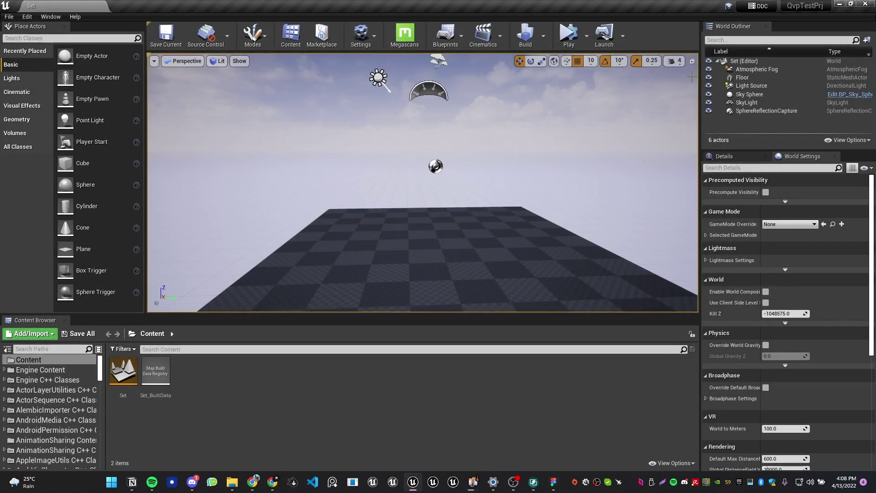
# Switch the side panel to Details and select the project's Content folder
pyautogui.click(724, 156)
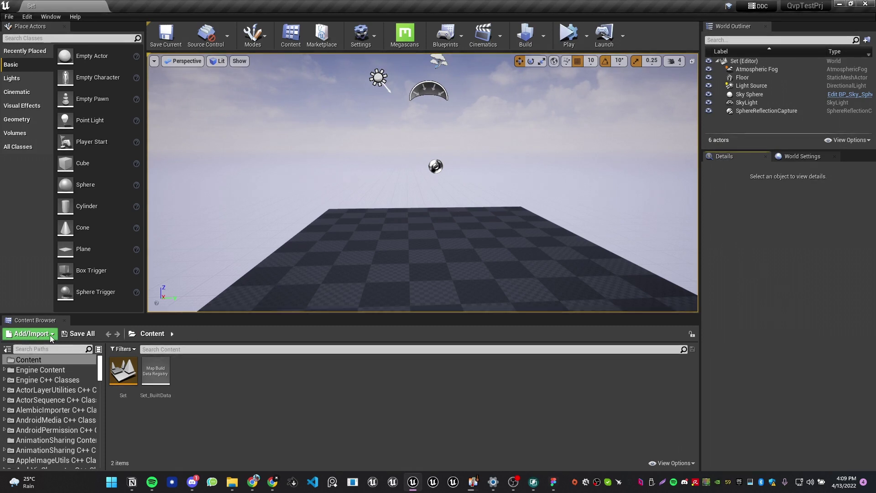
pyautogui.click(31, 360)
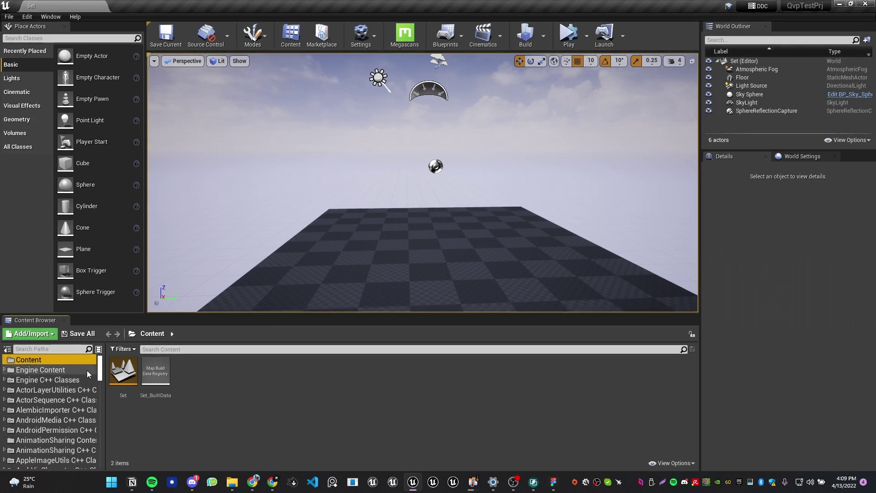
pyautogui.moveTo(99, 365); pyautogui.dragTo(101, 416)
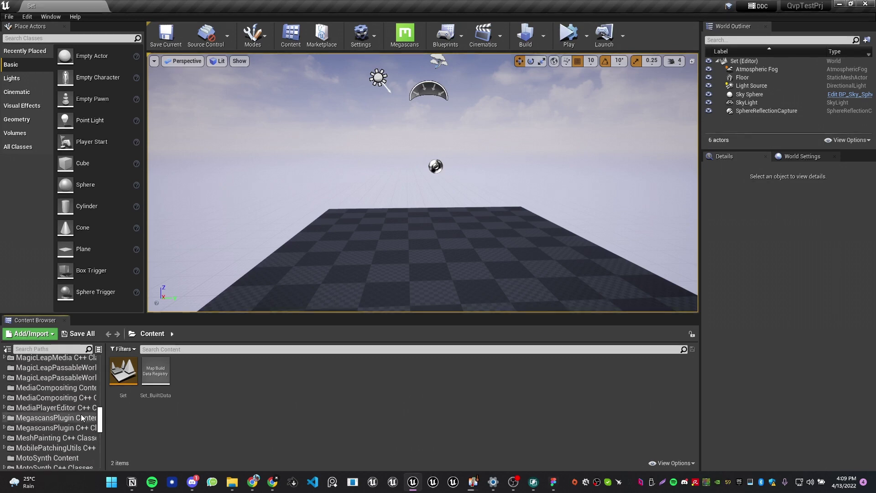
# Turn on Show Plugin Content in View Options and scroll the folder tree to QuickVPStudio Content
pyautogui.click(670, 466)
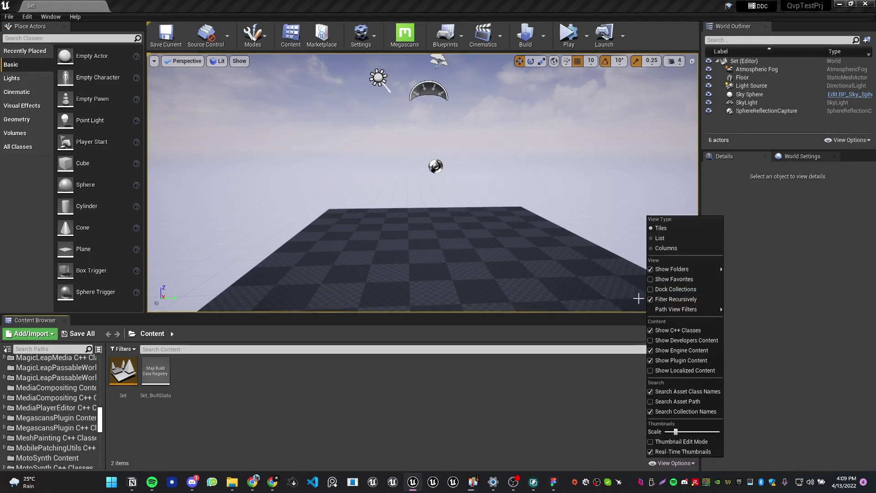
pyautogui.click(697, 364)
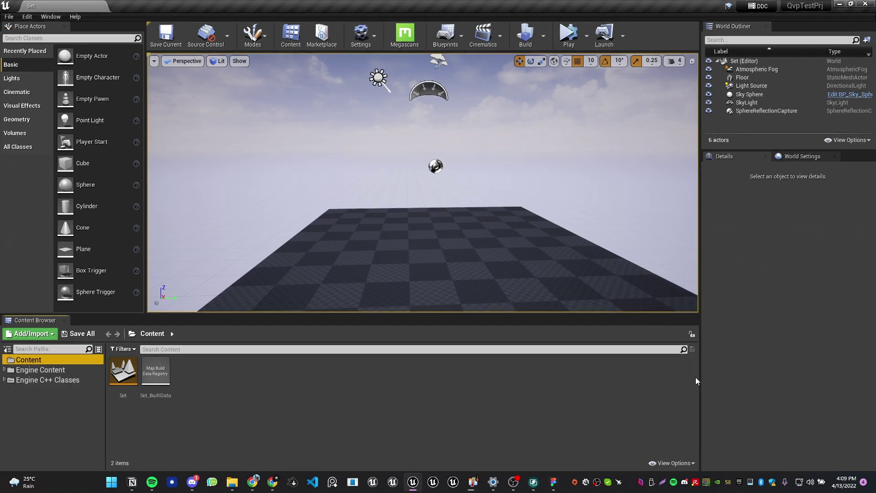
pyautogui.click(681, 464)
pyautogui.click(682, 355)
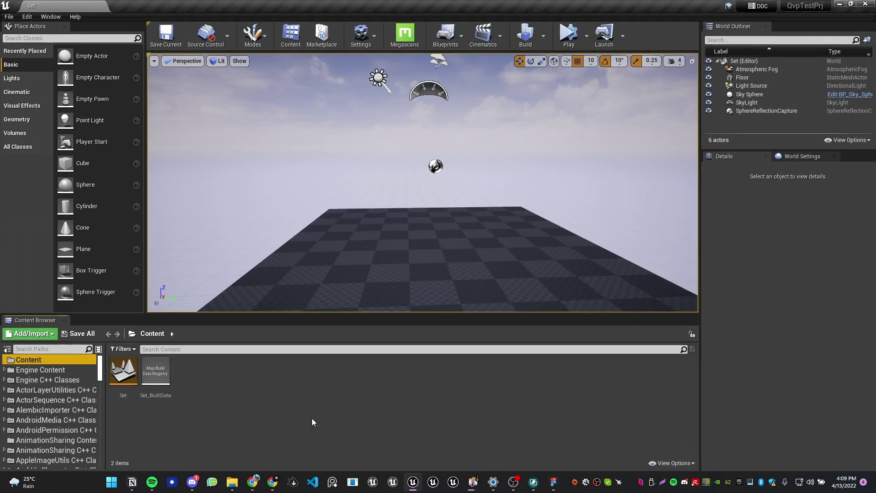
pyautogui.scroll(-10, 103, 412)
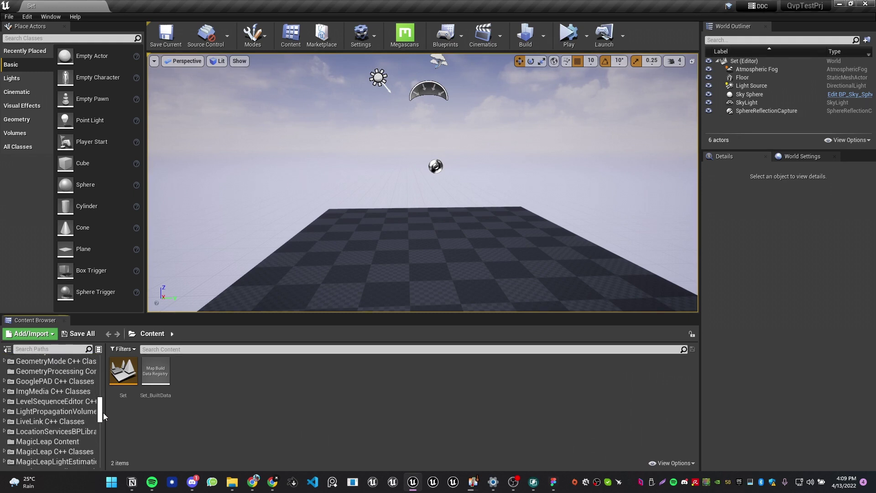
pyautogui.moveTo(103, 412); pyautogui.dragTo(98, 449)
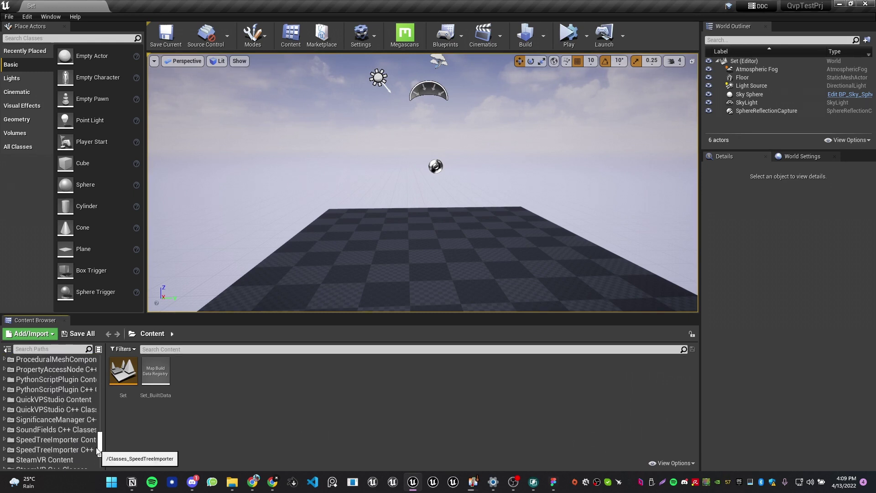
# Open the QuickVPStudio Content > Blueprints folder in the Content Browser
pyautogui.click(45, 402)
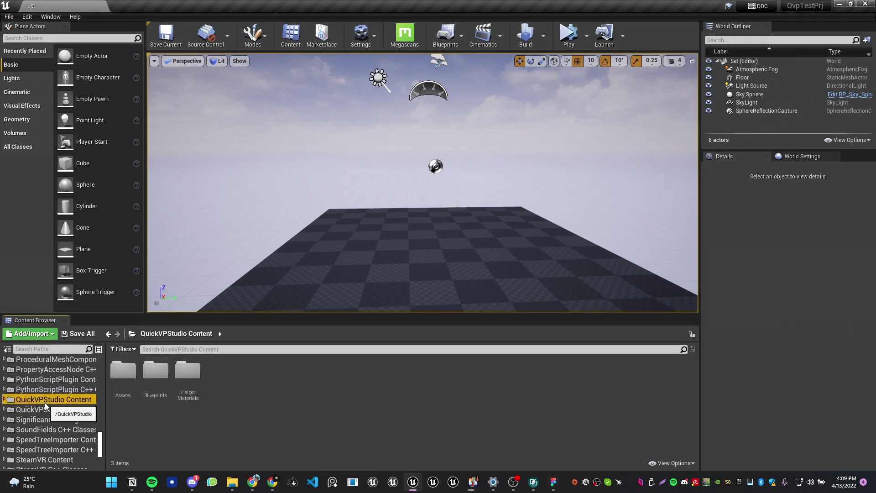
pyautogui.click(5, 400)
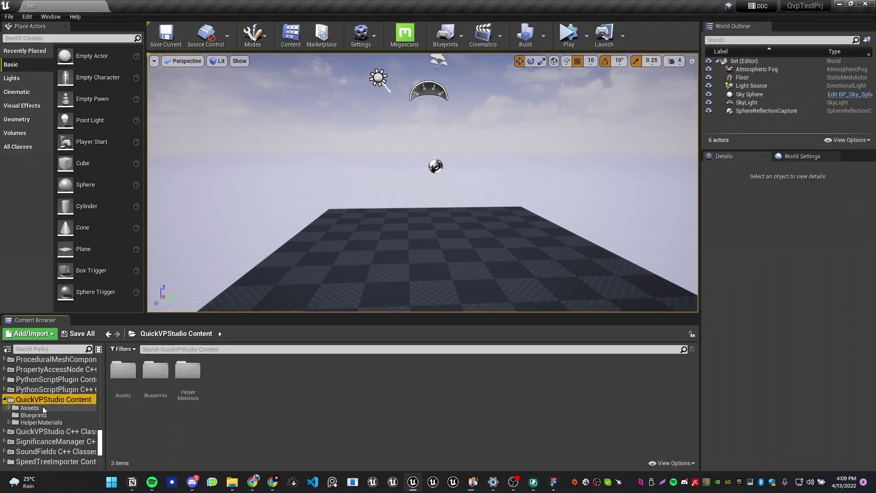
pyautogui.doubleClick(142, 372)
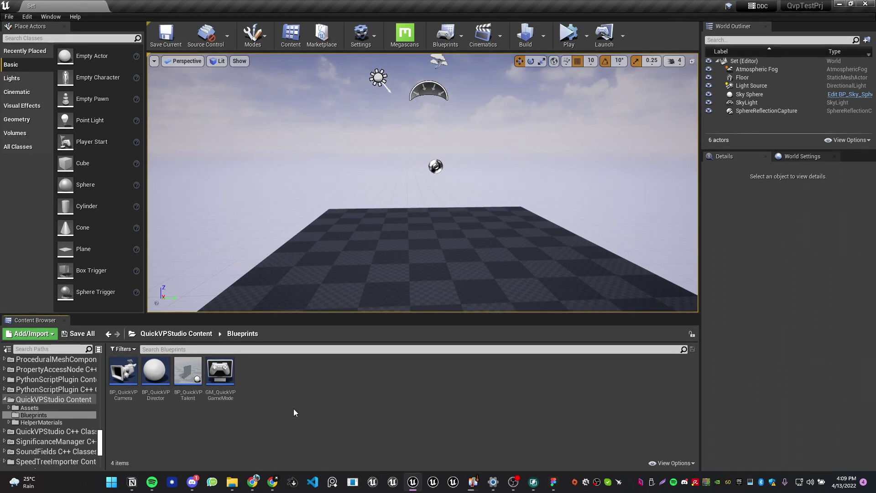
# Drag BP_QuickVPDirector into the level above the checkered floor, landing at -20, -40, 110
pyautogui.moveTo(419, 228); pyautogui.dragTo(426, 258, button='right')
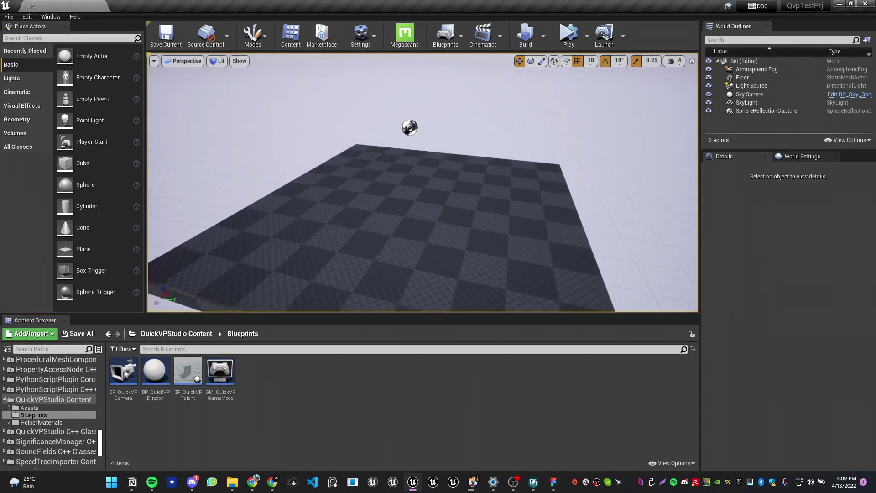
pyautogui.moveTo(570, 237); pyautogui.dragTo(571, 234, button='right')
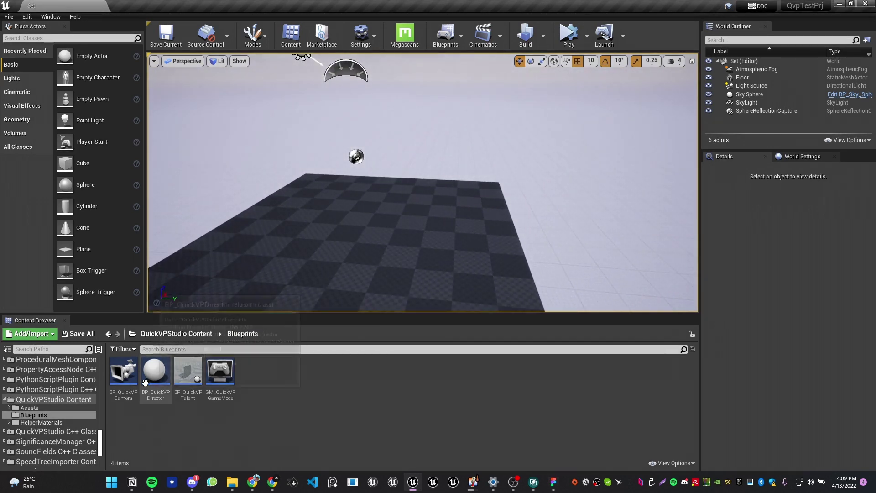
pyautogui.moveTo(145, 382); pyautogui.dragTo(352, 227)
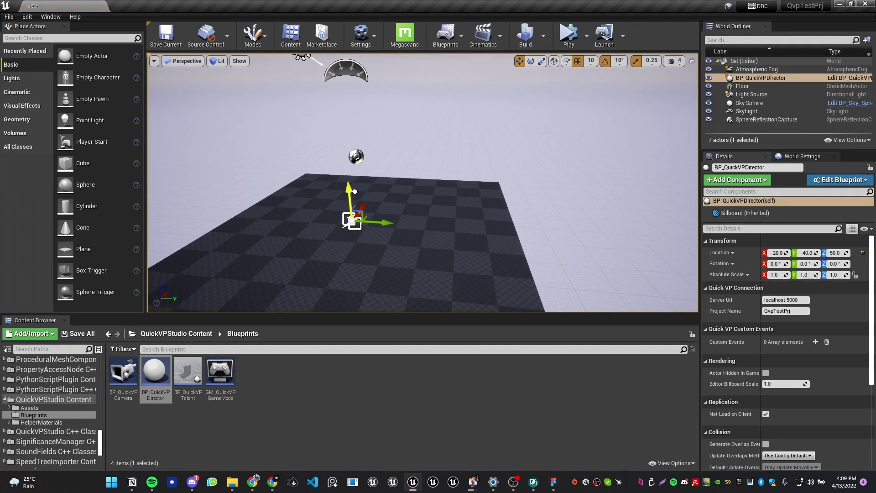
pyautogui.moveTo(365, 255); pyautogui.dragTo(365, 255, button='right')
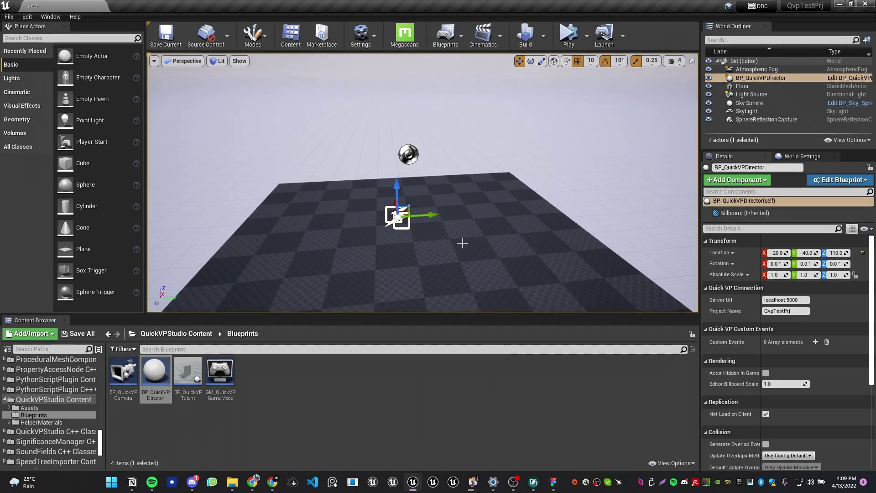
pyautogui.click(533, 480)
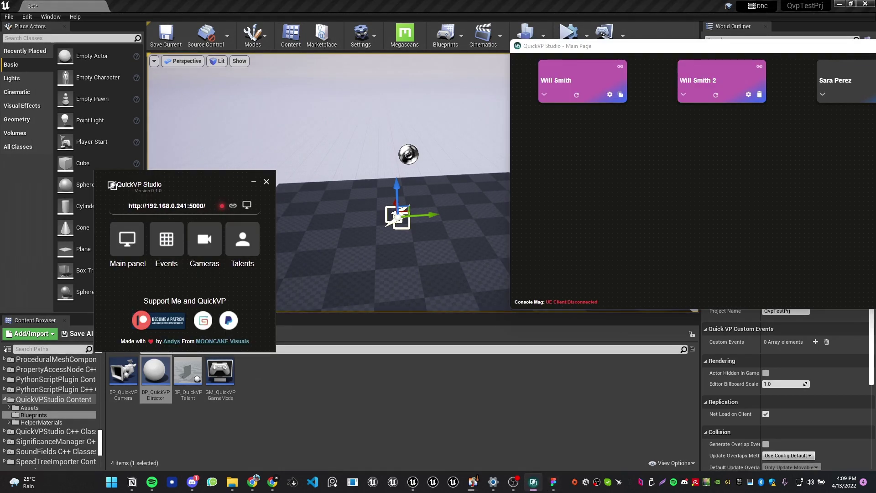
# Return from the QuickVP launcher to the Unreal editor and show the level's World Settings
pyautogui.click(512, 227)
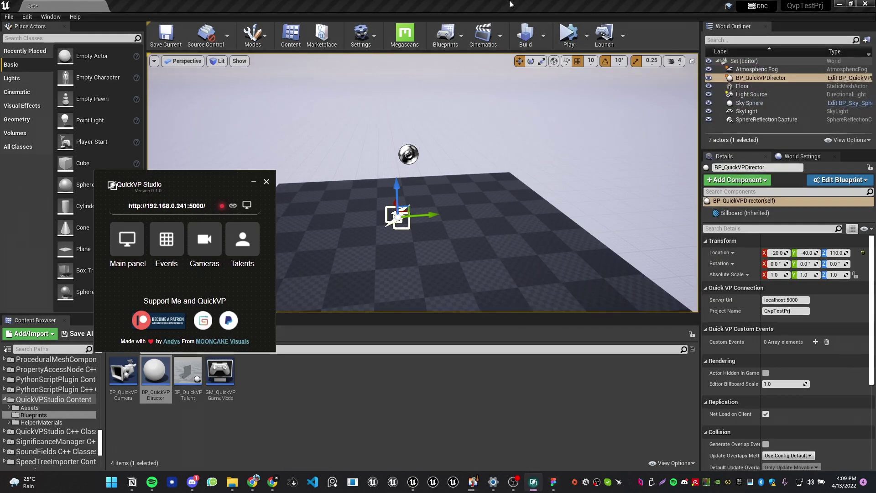
pyautogui.moveTo(512, 227); pyautogui.dragTo(451, 215, button='right')
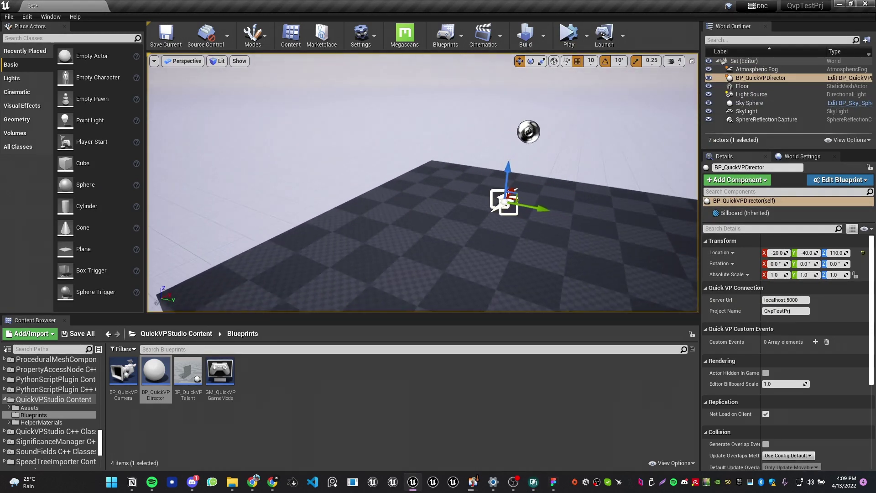
pyautogui.click(801, 157)
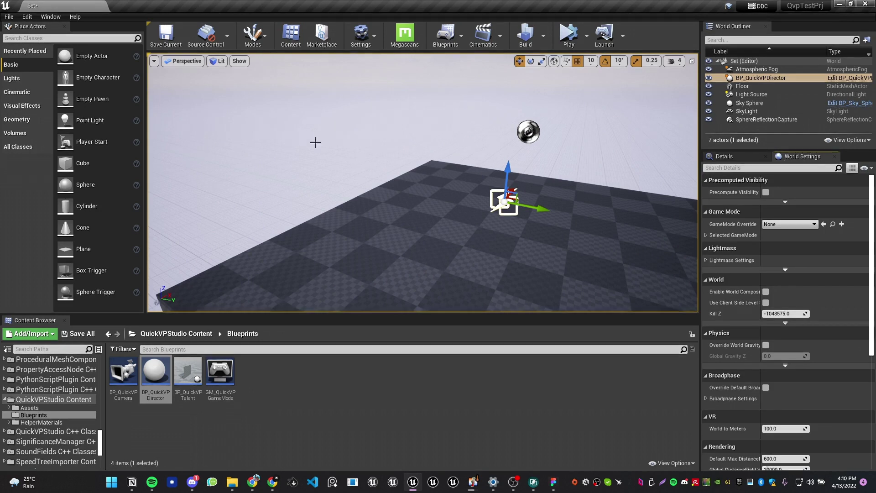
# Set the World Settings GameMode Override to QuickVPGM, found by searching 'quickvp'
pyautogui.click(51, 16)
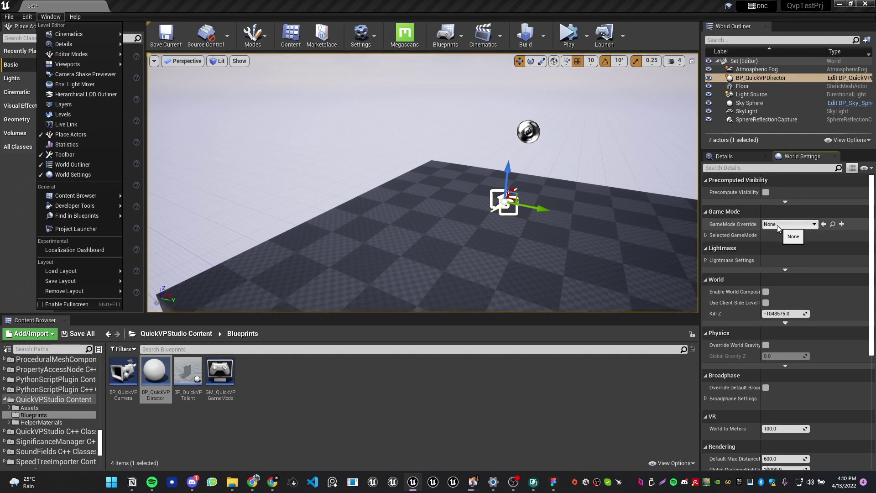
pyautogui.click(814, 224)
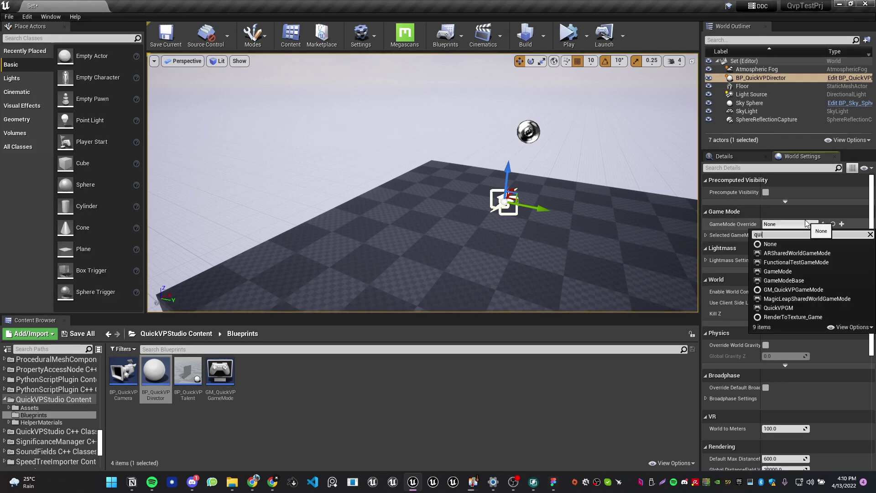
pyautogui.write('quickvp')
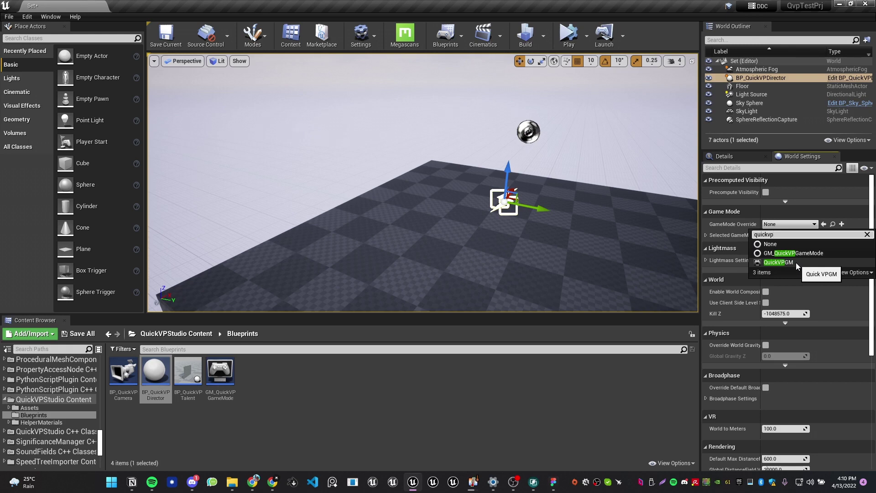
pyautogui.click(796, 262)
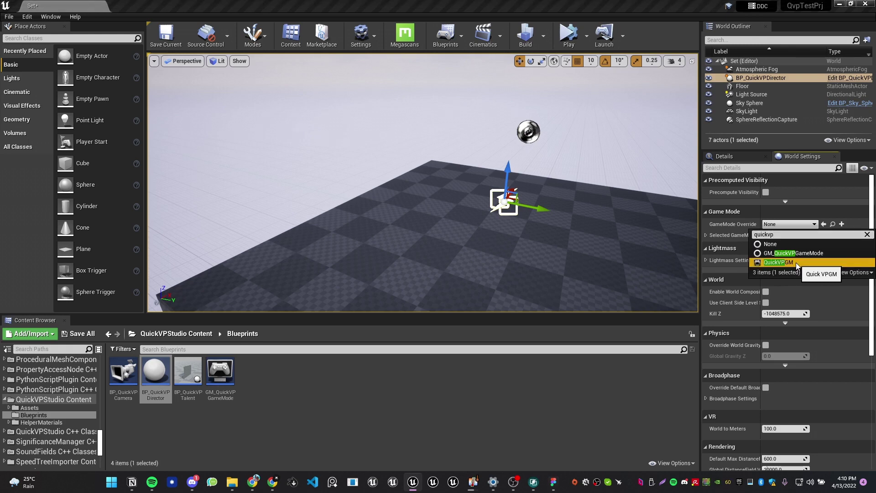
pyautogui.click(796, 262)
# Deselect the director actor and save the level with Ctrl+S
pyautogui.moveTo(563, 248); pyautogui.dragTo(530, 274, button='right')
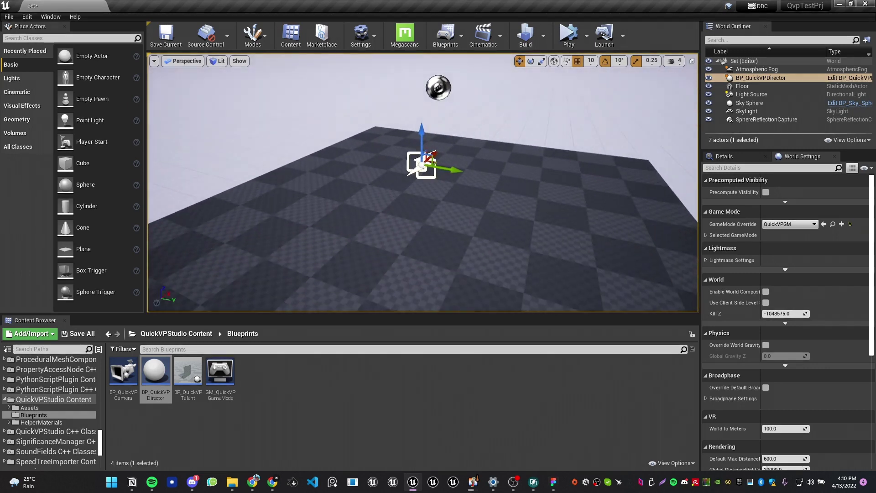
pyautogui.click(504, 195)
pyautogui.hotkey('ctrl', 's')
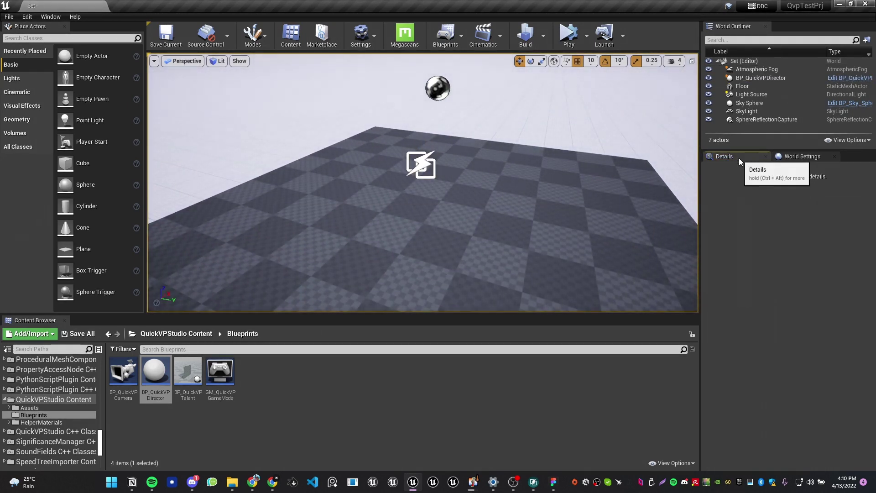
# Select BP_QuickVPDirector, collapse Transform, Custom Events and Rendering, and begin editing its Server Url beside the launcher
pyautogui.moveTo(675, 201); pyautogui.dragTo(682, 202, button='right')
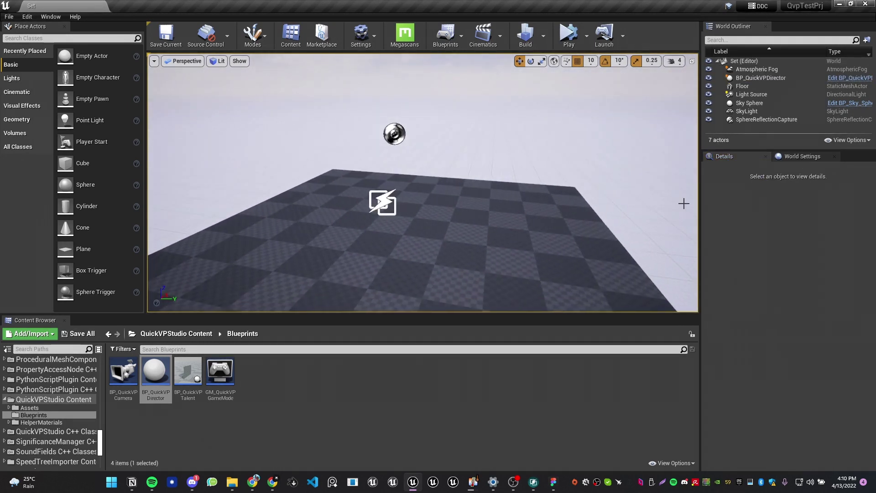
pyautogui.click(383, 200)
pyautogui.moveTo(384, 201)
pyautogui.mouseDown(button='right')
pyautogui.moveTo(374, 203)
pyautogui.moveTo(392, 199)
pyautogui.mouseUp(button='right')
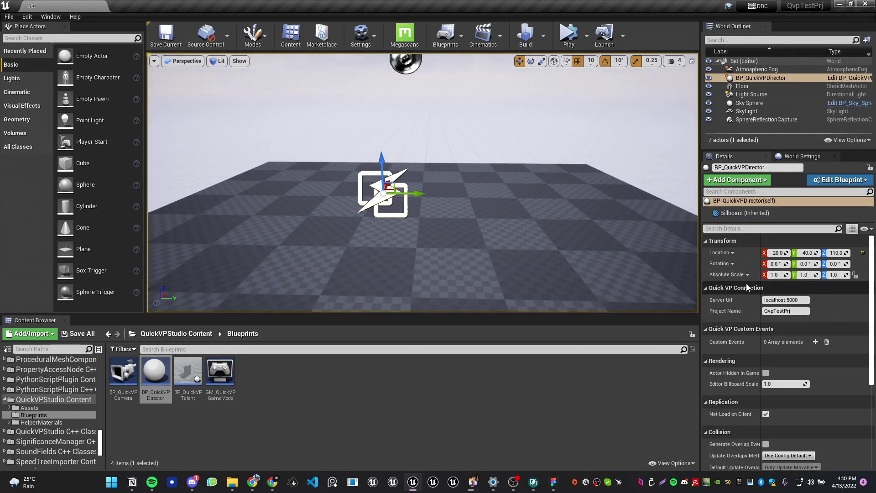
pyautogui.click(737, 241)
pyautogui.click(745, 295)
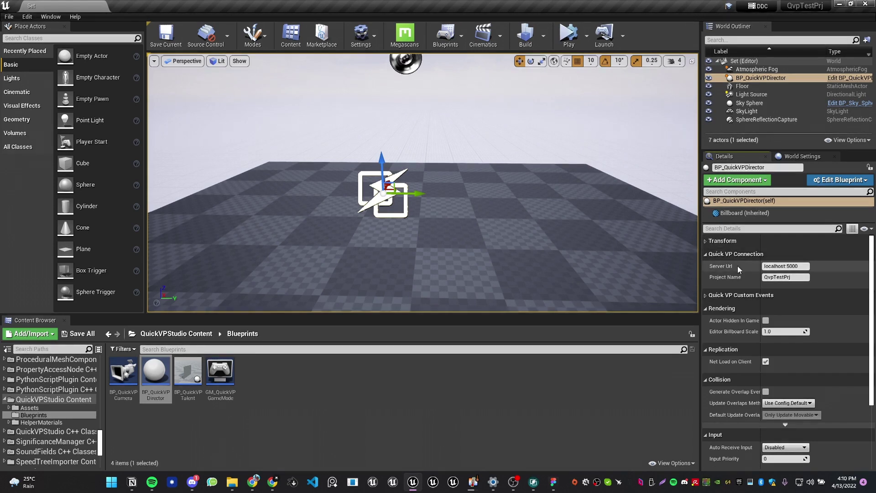
pyautogui.click(730, 307)
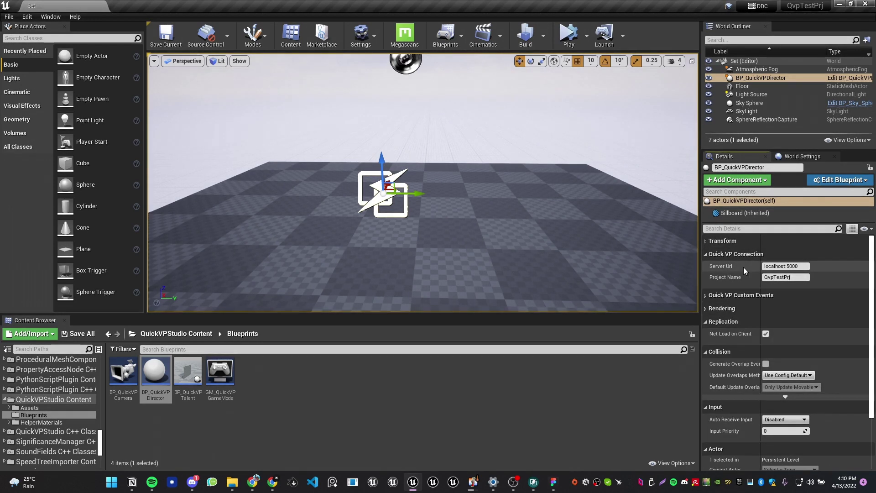
pyautogui.click(532, 482)
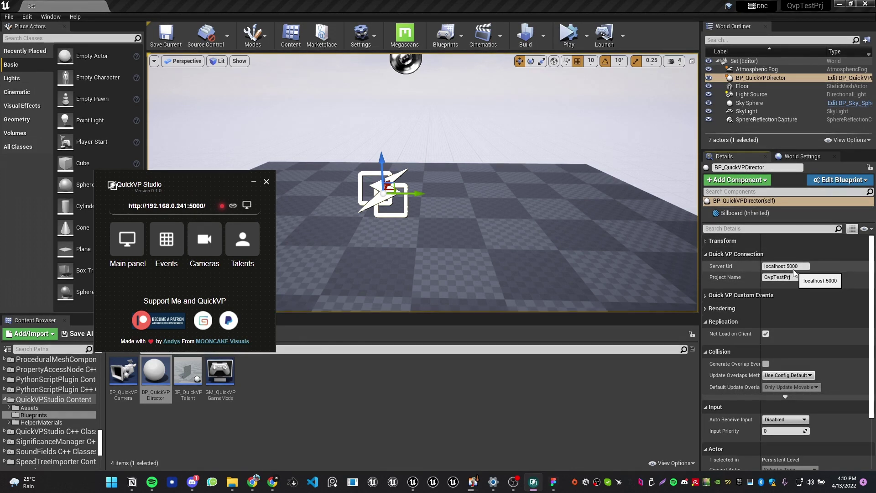
pyautogui.click(797, 267)
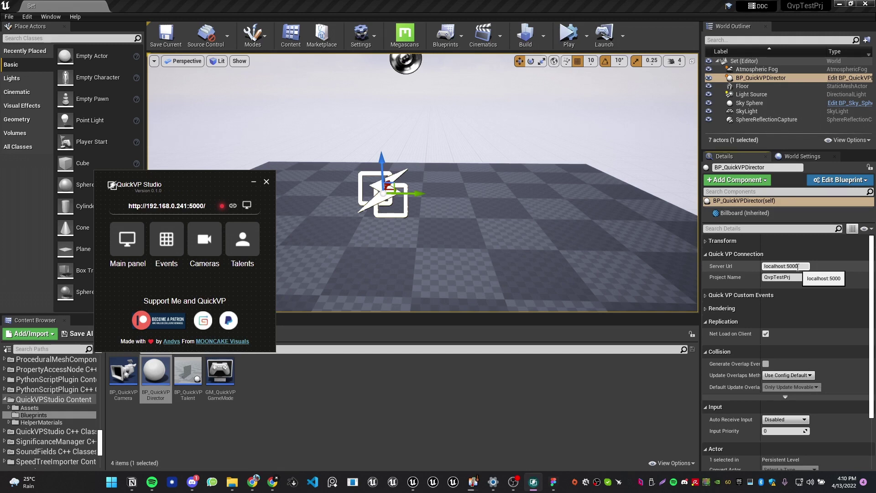
# Copy 192.168.0.241:5000 from QuickVP Studio into the director's Server Url, replacing localhost:5000
pyautogui.moveTo(186, 183); pyautogui.dragTo(245, 136)
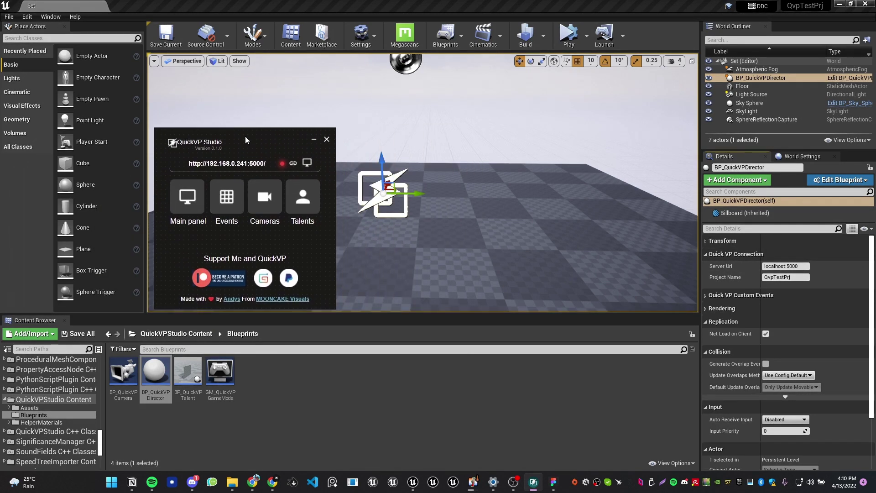
pyautogui.moveTo(245, 136); pyautogui.dragTo(266, 139)
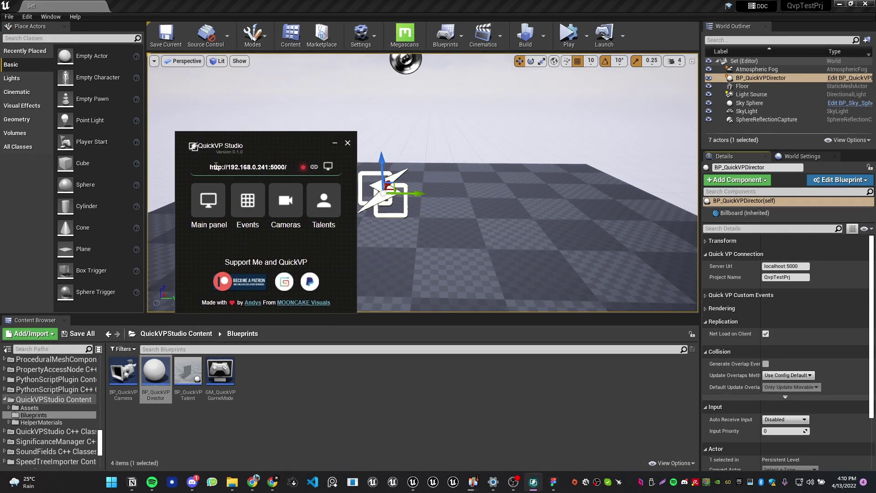
pyautogui.doubleClick(227, 167)
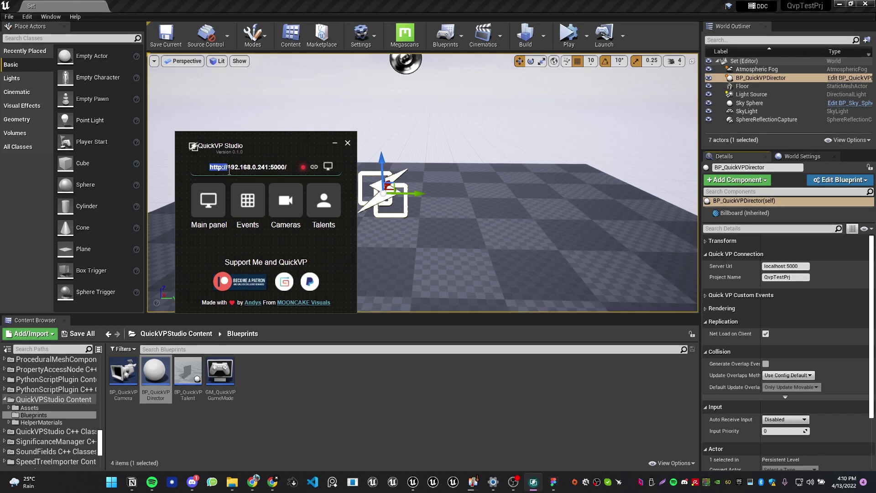
pyautogui.moveTo(227, 167); pyautogui.dragTo(284, 167)
pyautogui.hotkey('ctrl', 'c')
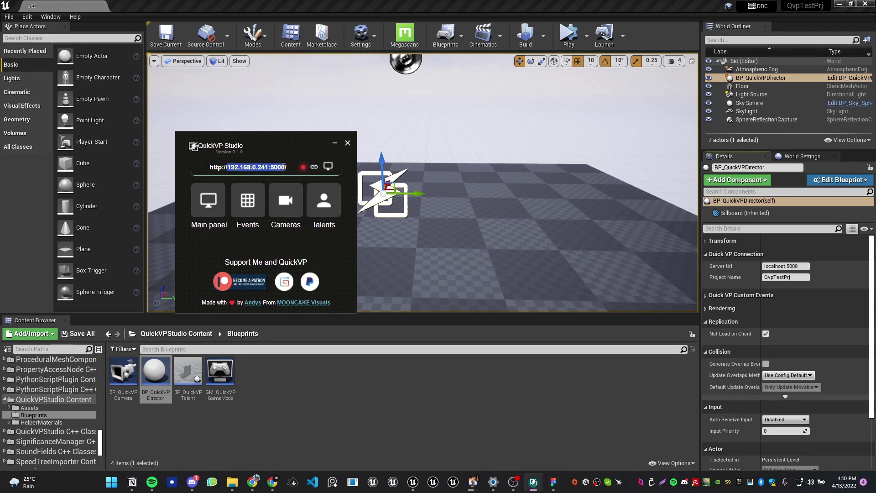
pyautogui.click(786, 266)
pyautogui.hotkey('ctrl', 'v')
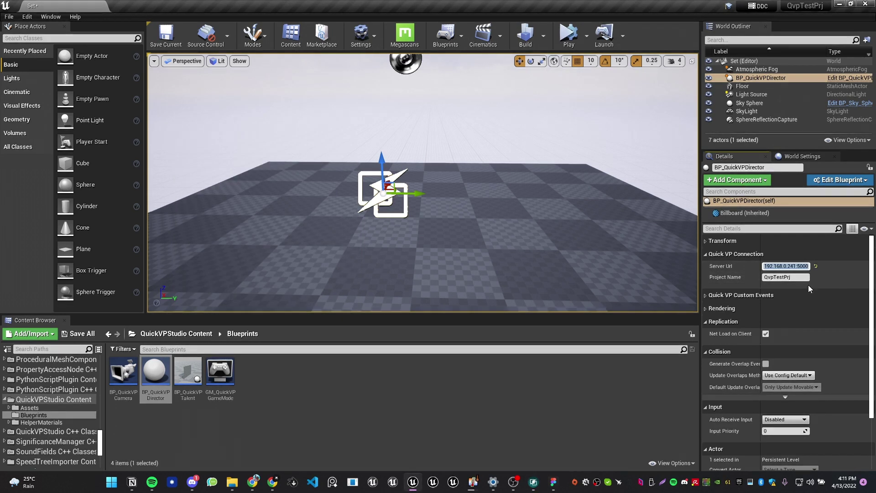
pyautogui.moveTo(547, 251); pyautogui.dragTo(524, 224)
pyautogui.moveTo(442, 206)
pyautogui.mouseDown()
pyautogui.moveTo(457, 196)
pyautogui.moveTo(441, 205)
pyautogui.mouseUp()
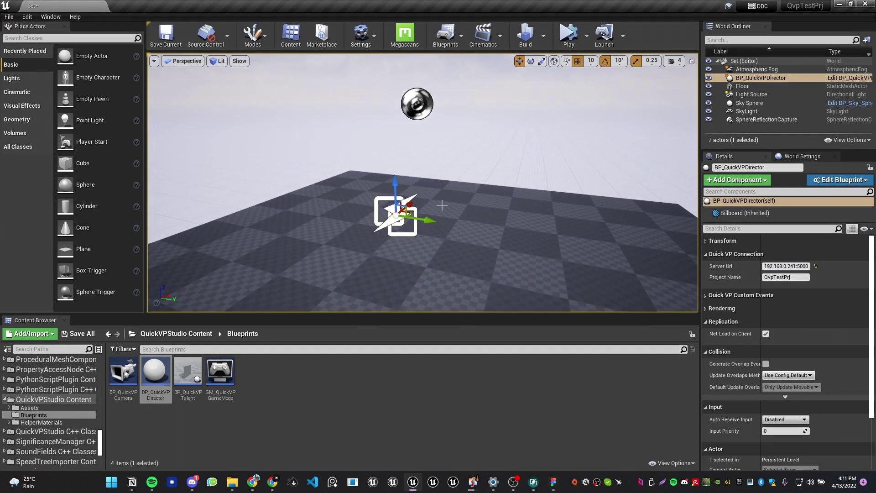
pyautogui.click(587, 36)
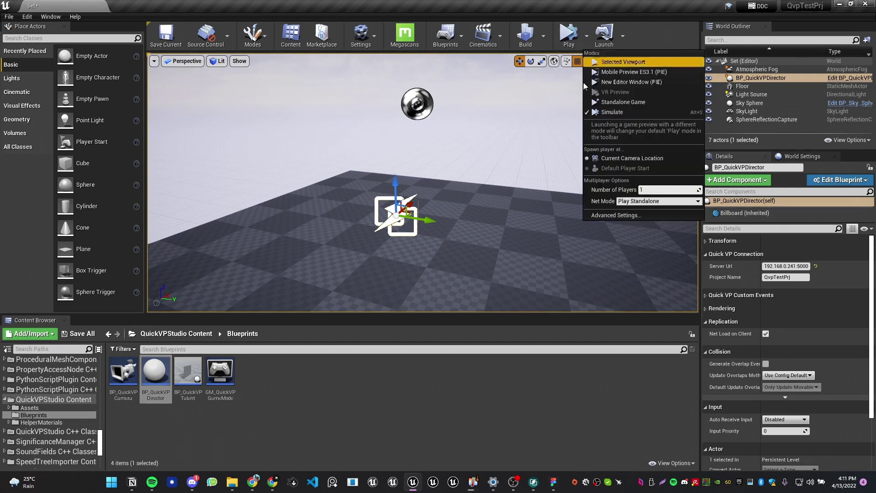
pyautogui.moveTo(502, 228); pyautogui.dragTo(456, 228)
pyautogui.click(568, 35)
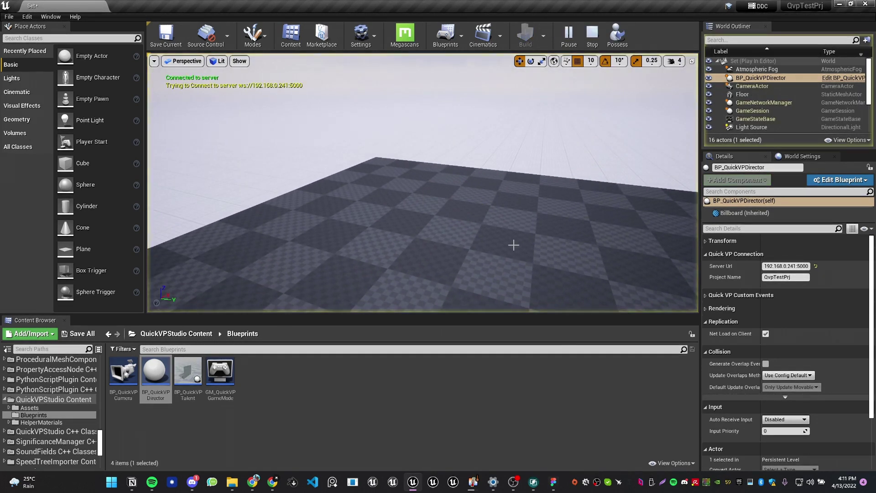
pyautogui.click(534, 484)
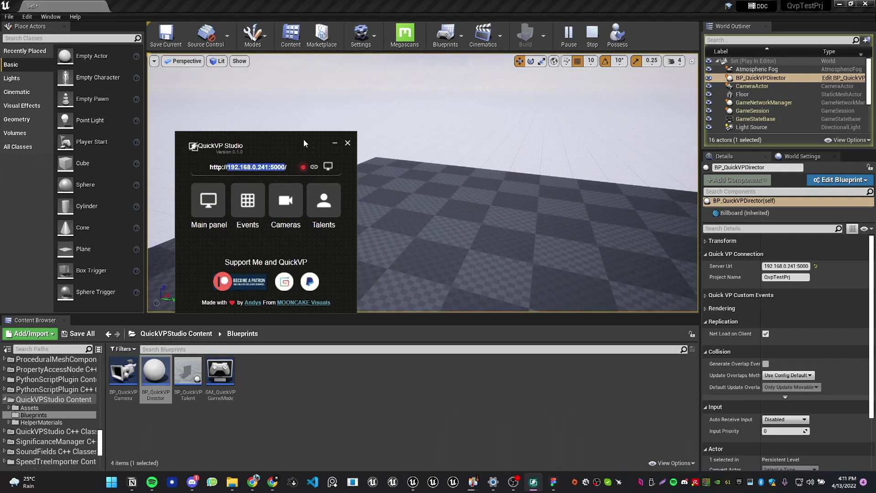
pyautogui.moveTo(305, 138); pyautogui.dragTo(266, 134)
pyautogui.click(163, 200)
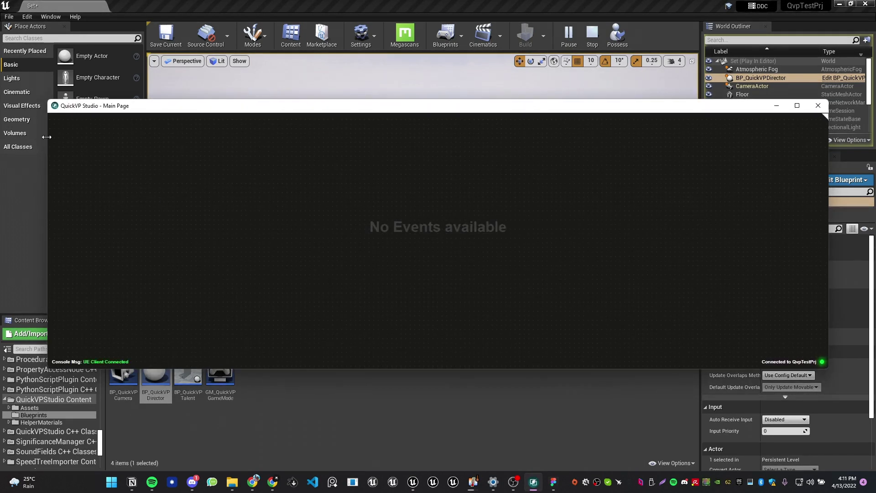
pyautogui.moveTo(47, 154); pyautogui.dragTo(442, 155)
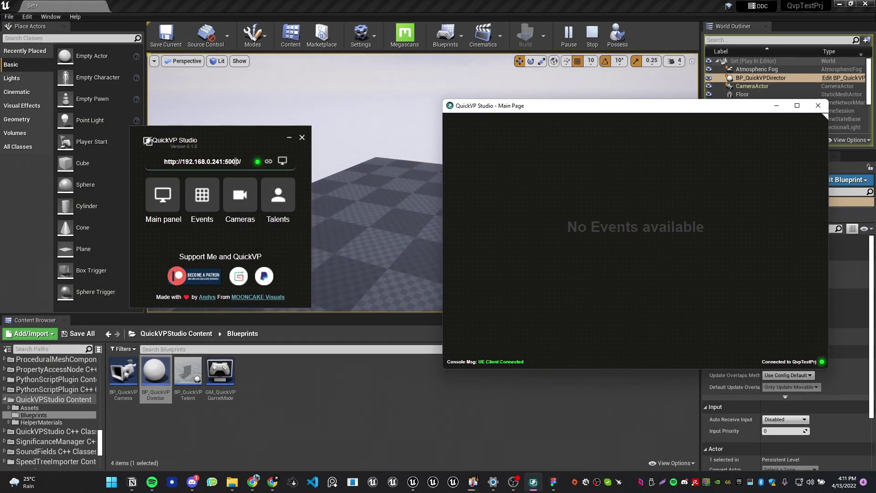
pyautogui.moveTo(491, 358); pyautogui.dragTo(524, 361)
pyautogui.moveTo(611, 106); pyautogui.dragTo(517, 116)
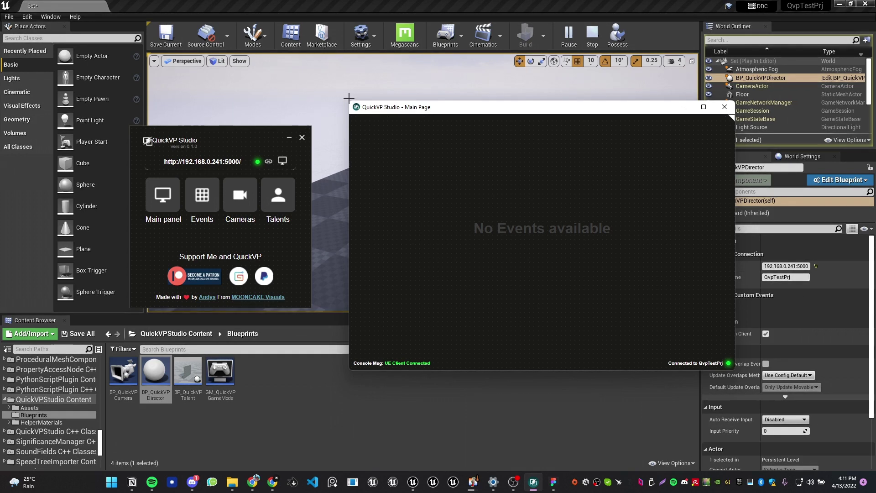
pyautogui.moveTo(349, 99); pyautogui.dragTo(348, 214)
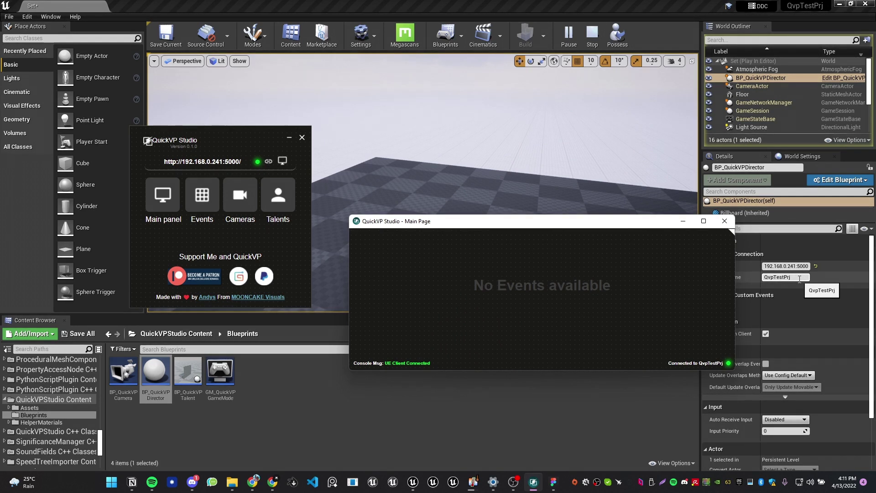
pyautogui.click(798, 278)
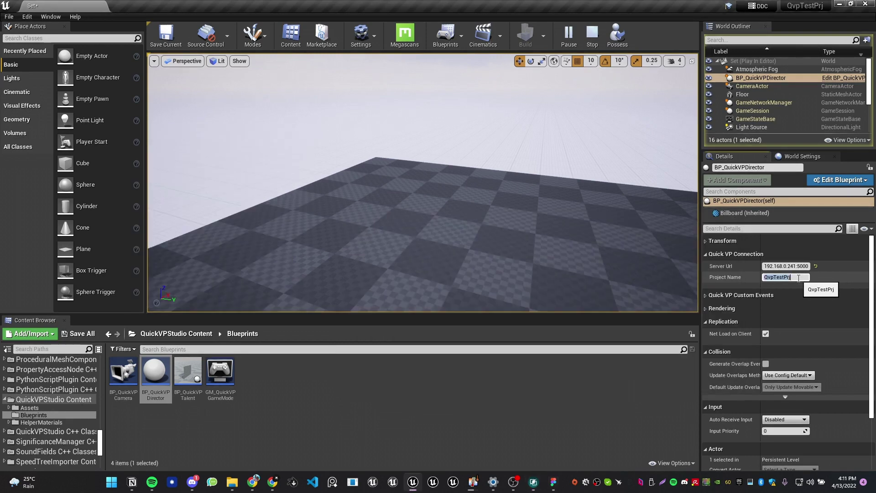
pyautogui.click(533, 482)
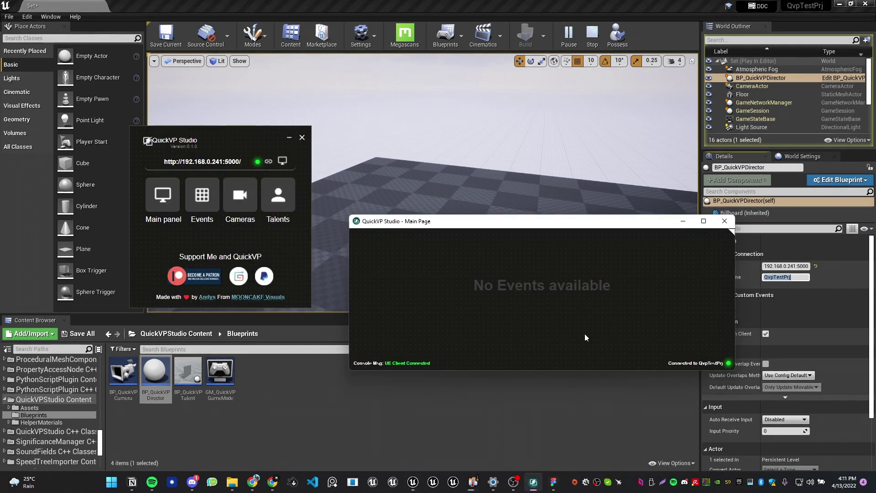
pyautogui.click(489, 4)
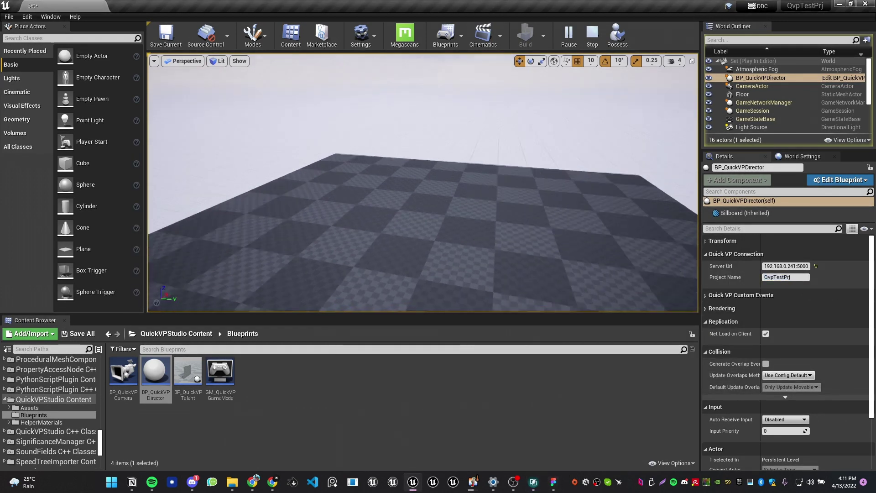
pyautogui.press('Escape')
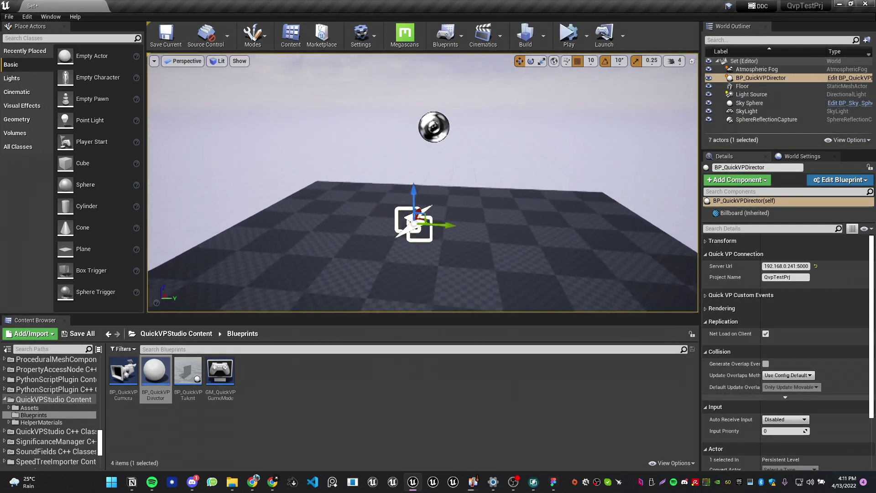
pyautogui.moveTo(468, 214); pyautogui.dragTo(468, 214, button='right')
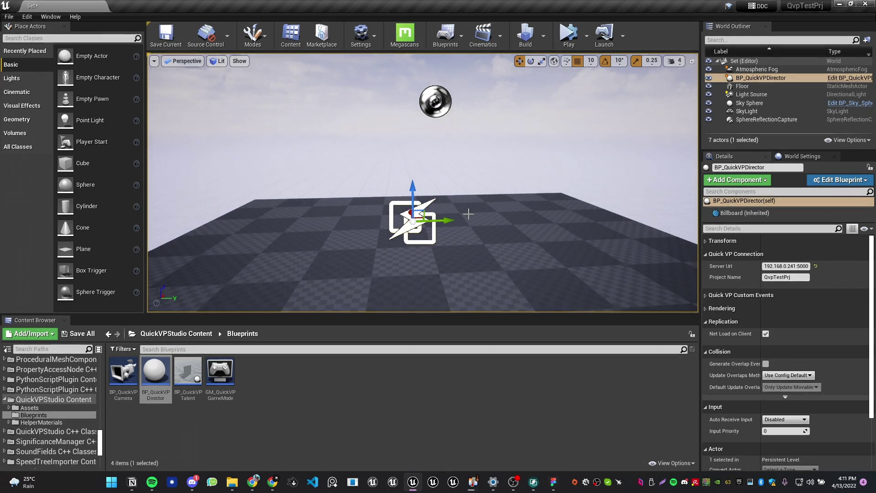
pyautogui.click(530, 483)
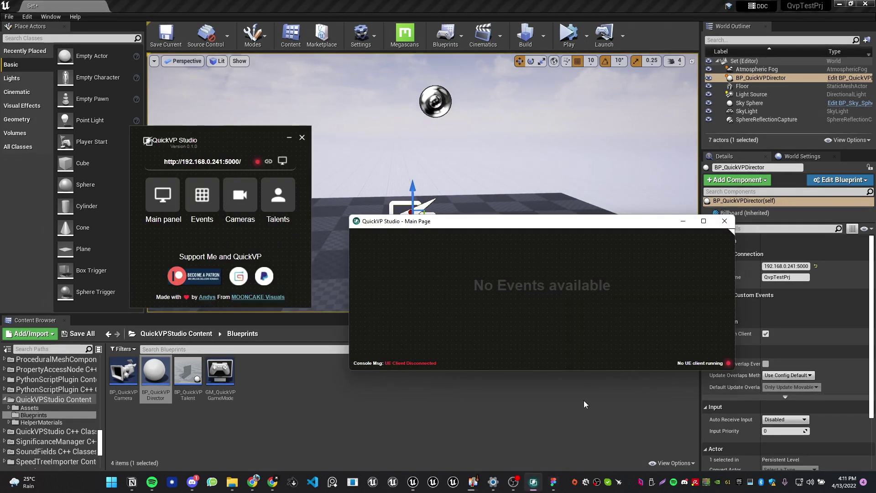
pyautogui.moveTo(348, 249); pyautogui.dragTo(377, 249)
pyautogui.moveTo(502, 221); pyautogui.dragTo(473, 149)
pyautogui.click(569, 4)
pyautogui.moveTo(553, 242); pyautogui.dragTo(553, 242, button='right')
# Search 'cub' in Place Actors and drop a Cube into the level beside the director
pyautogui.click(48, 36)
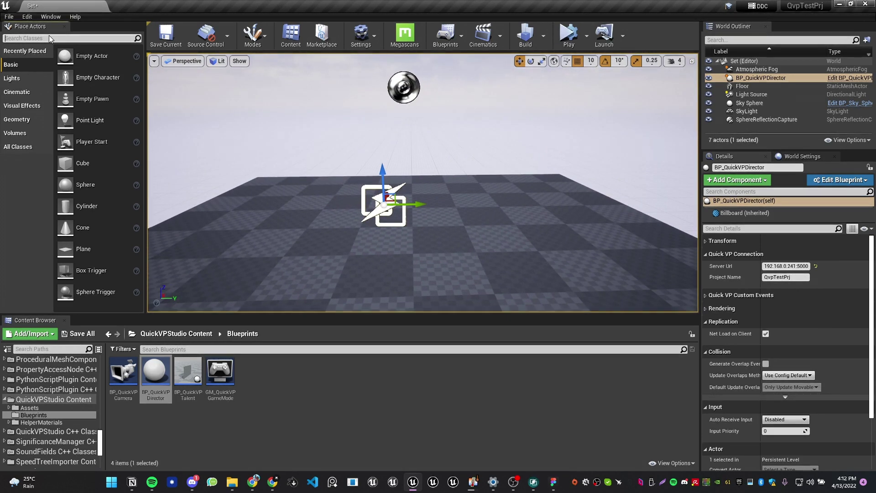
pyautogui.write('cub')
pyautogui.moveTo(28, 56); pyautogui.dragTo(461, 204)
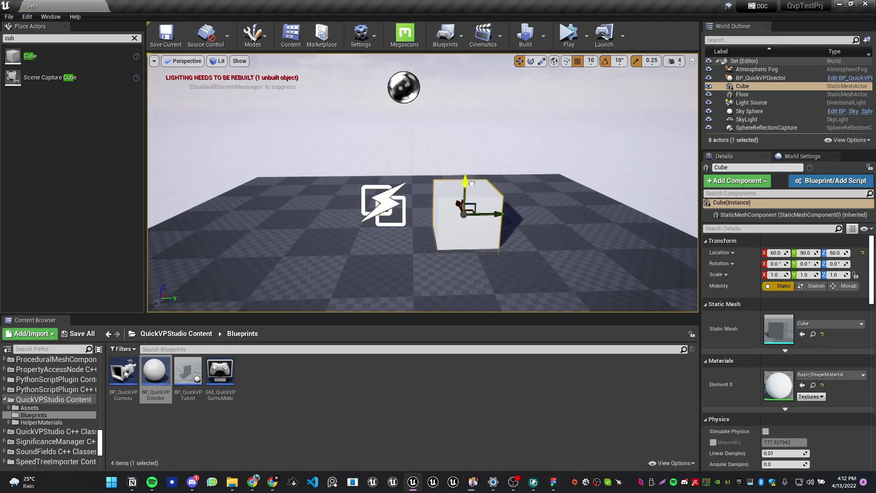
pyautogui.moveTo(511, 260); pyautogui.dragTo(496, 223)
# Select the new cube next to the QuickVP director and zoom the view in on it
pyautogui.click(425, 204)
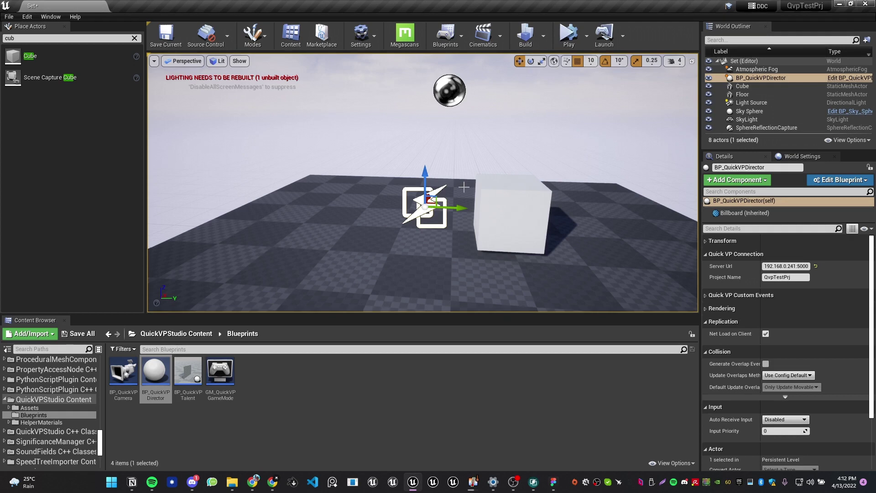
pyautogui.click(445, 35)
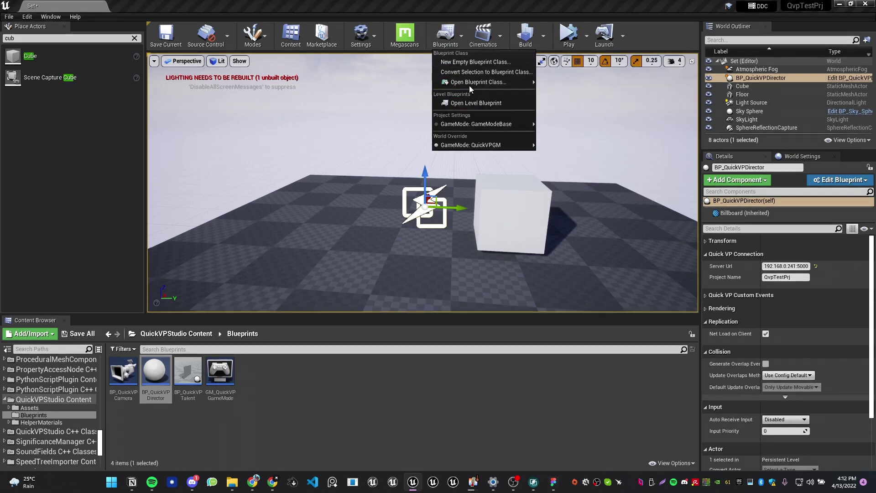
pyautogui.click(559, 139)
pyautogui.click(563, 217)
pyautogui.moveTo(563, 218); pyautogui.dragTo(563, 217, button='right')
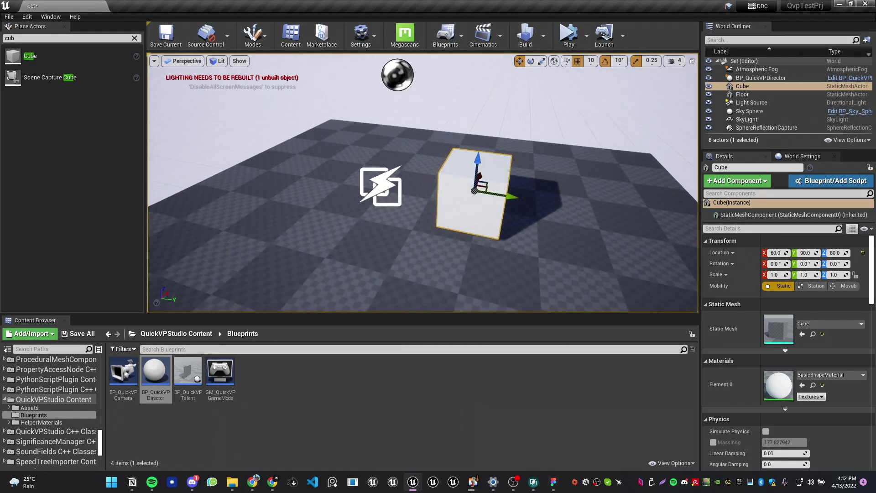
pyautogui.scroll(8, 45, 401)
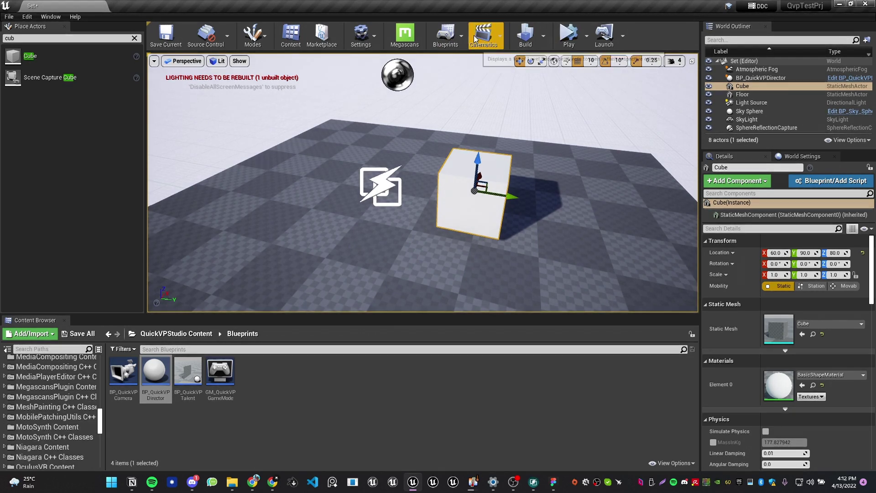
# Convert the cube into a Blueprint class named BP_CubeTest saved in the /Game Content folder
pyautogui.click(447, 36)
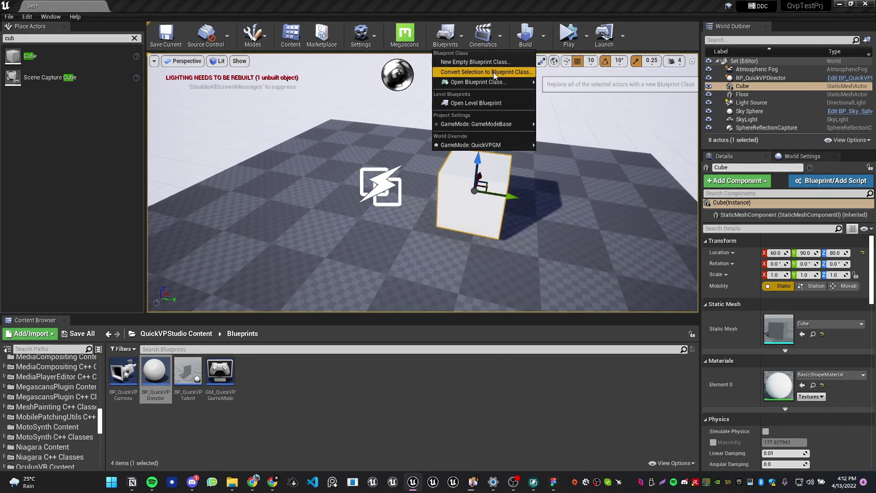
pyautogui.click(493, 72)
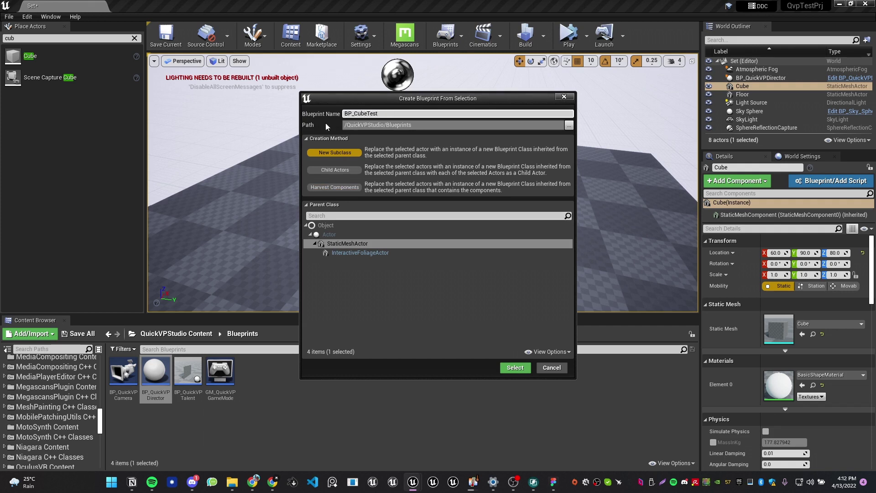
pyautogui.click(569, 125)
pyautogui.scroll(10, 388, 232)
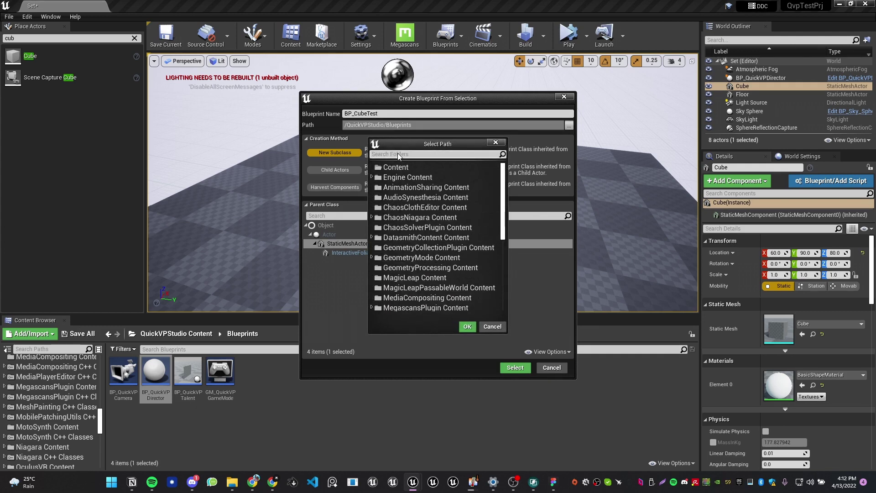
pyautogui.click(399, 167)
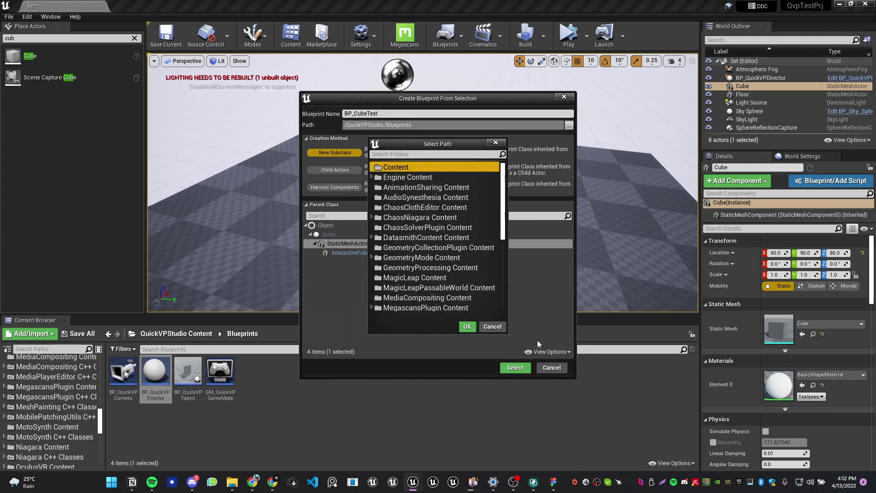
pyautogui.click(466, 326)
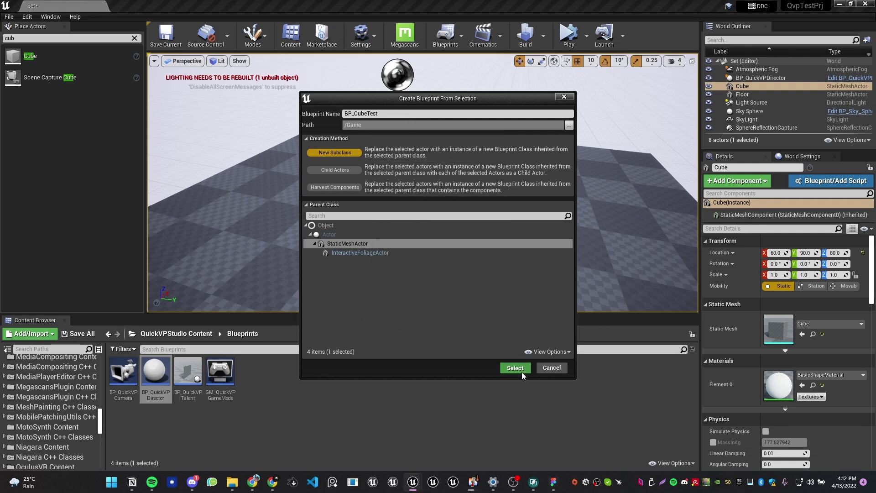
pyautogui.click(521, 371)
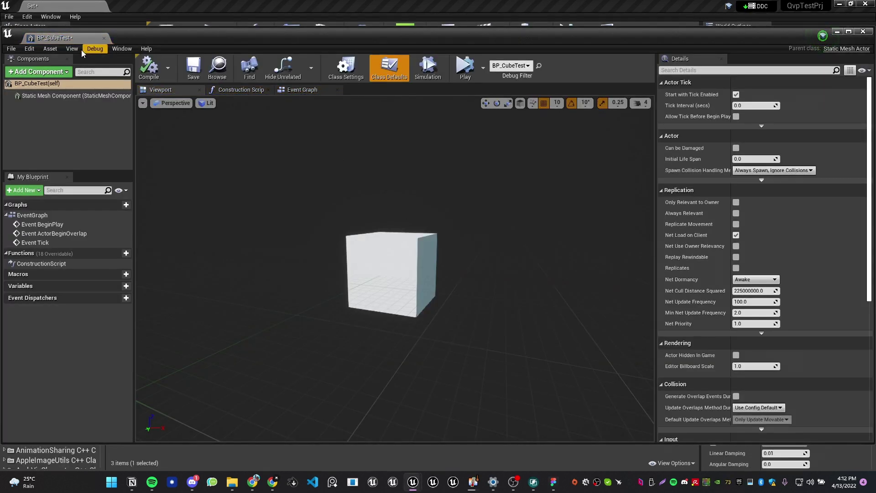
# Dock the BP_CubeTest editor and add a Quick VPDynamic component to the actor
pyautogui.moveTo(53, 37); pyautogui.dragTo(137, 5)
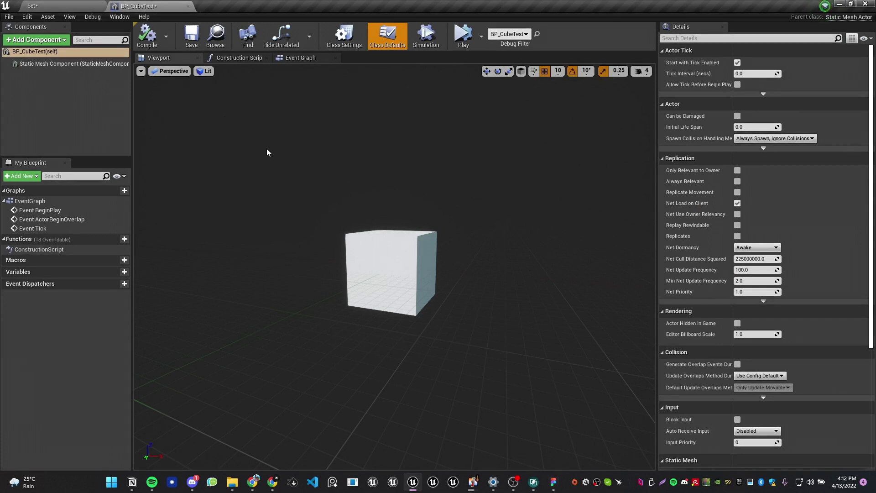
pyautogui.moveTo(374, 243); pyautogui.dragTo(410, 270)
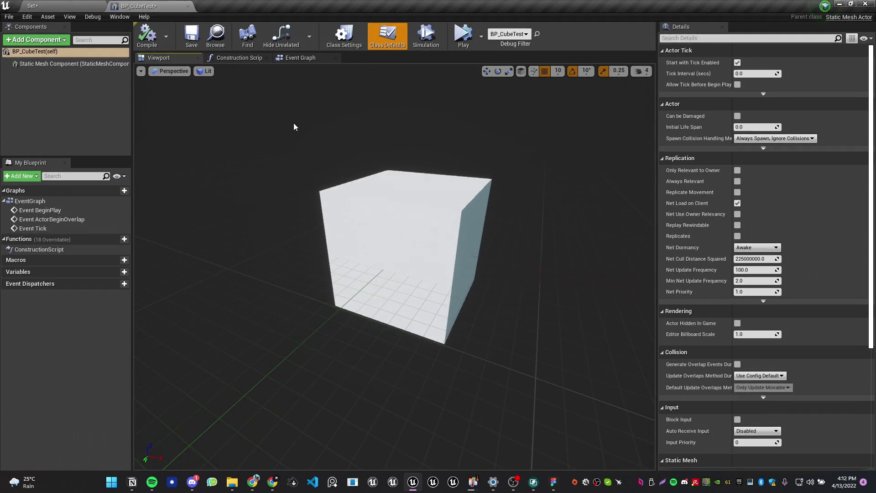
pyautogui.click(37, 40)
pyautogui.write('quickvp')
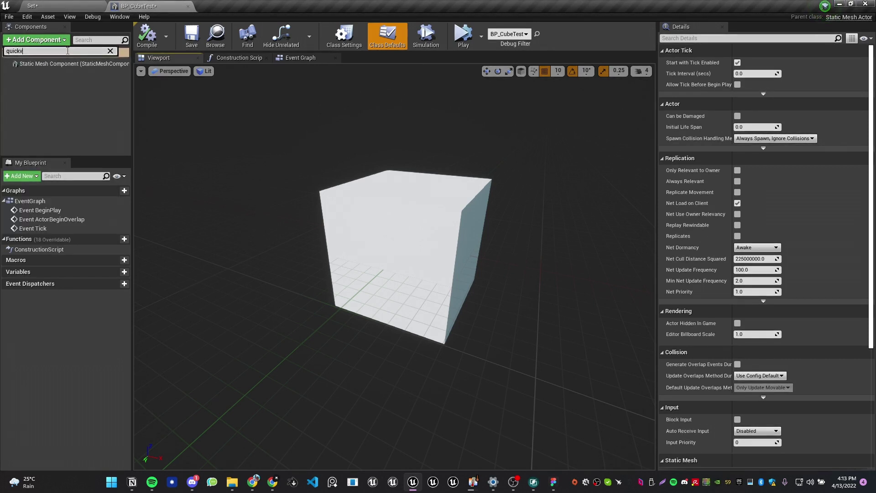
pyautogui.press('BackSpace')
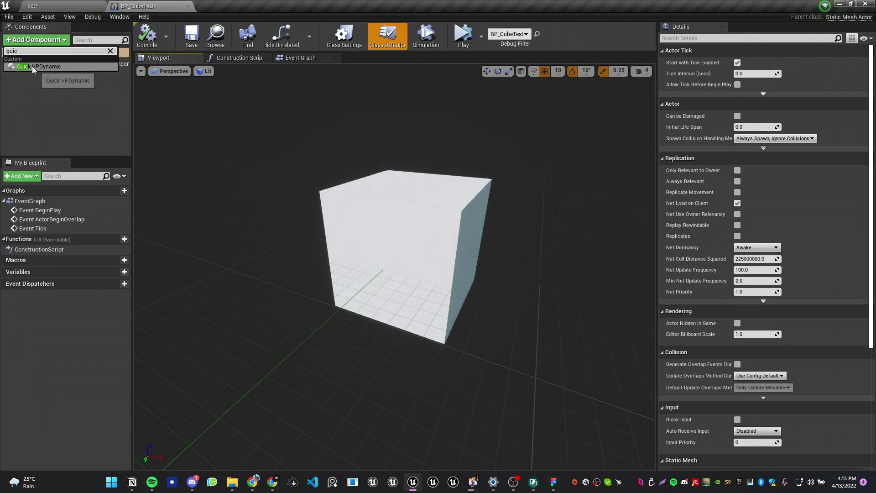
pyautogui.click(50, 67)
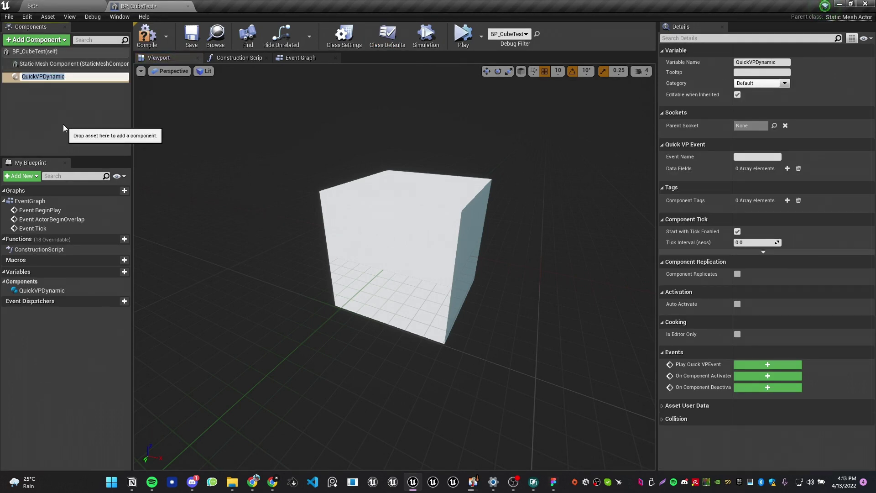
pyautogui.click(84, 97)
# Set the QuickVPDynamic component's Event Name to Toggle Cube, then compile and save
pyautogui.click(41, 77)
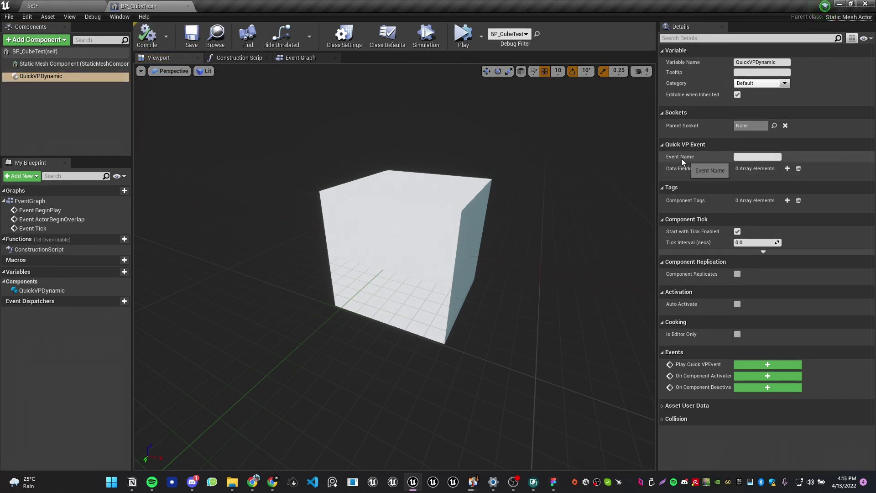
pyautogui.click(742, 158)
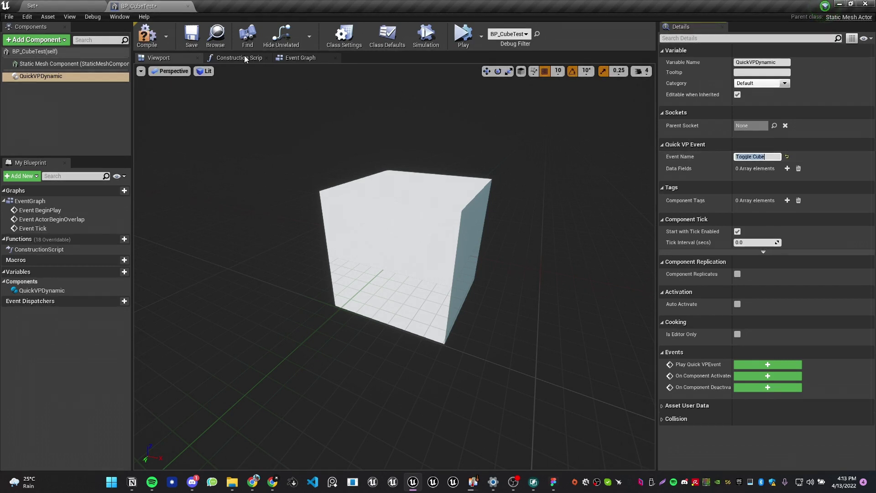
pyautogui.click(147, 35)
pyautogui.click(191, 35)
pyautogui.click(32, 6)
# Play the level and open the QuickVP Studio events panel
pyautogui.moveTo(621, 155); pyautogui.dragTo(620, 155, button='right')
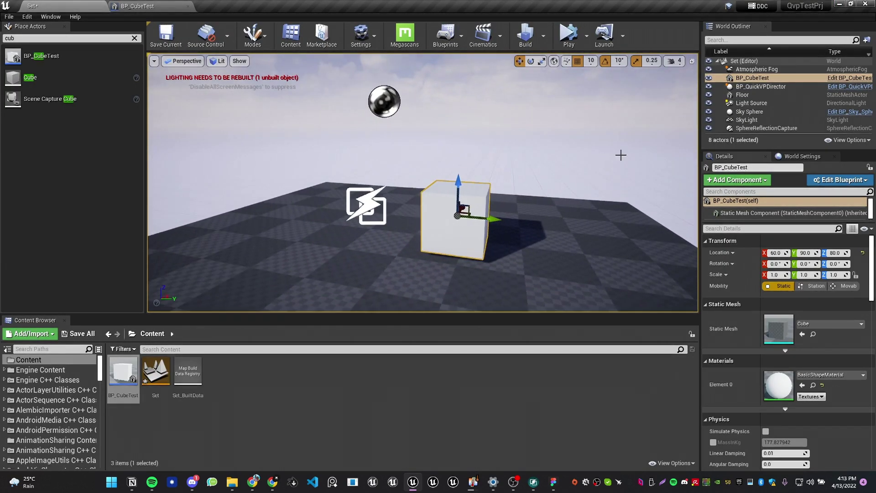
pyautogui.click(570, 36)
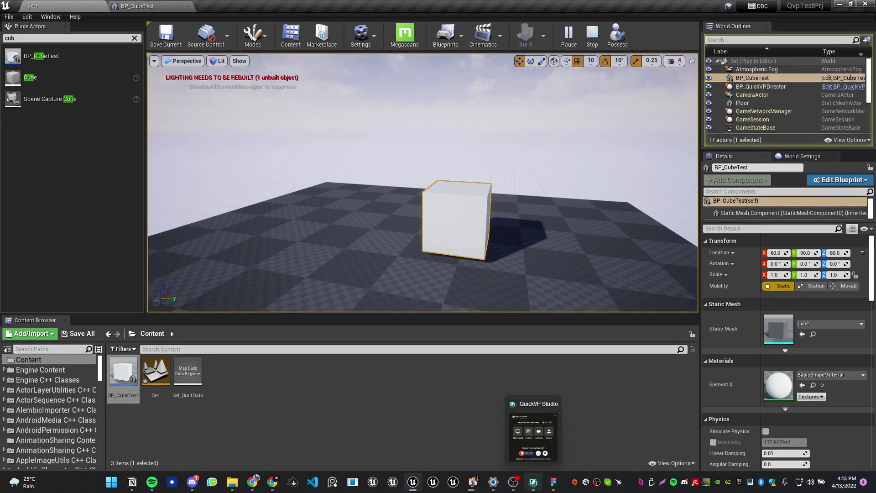
pyautogui.click(532, 482)
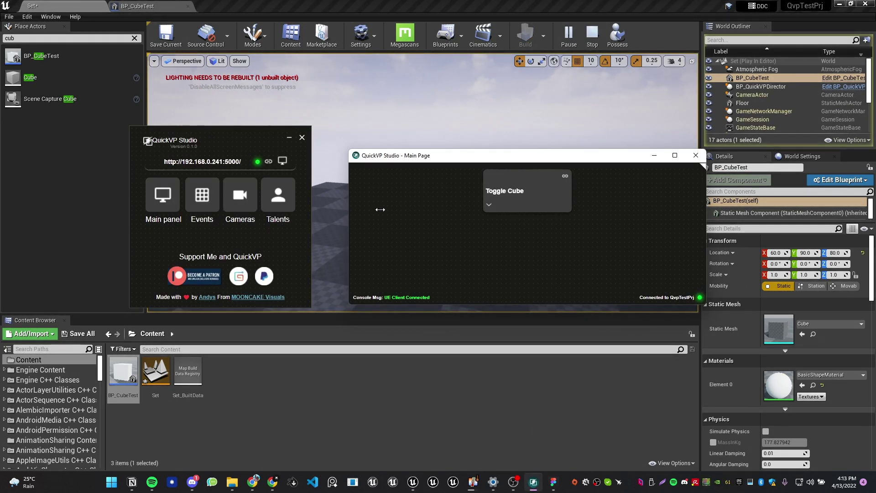
pyautogui.moveTo(557, 160); pyautogui.dragTo(567, 281)
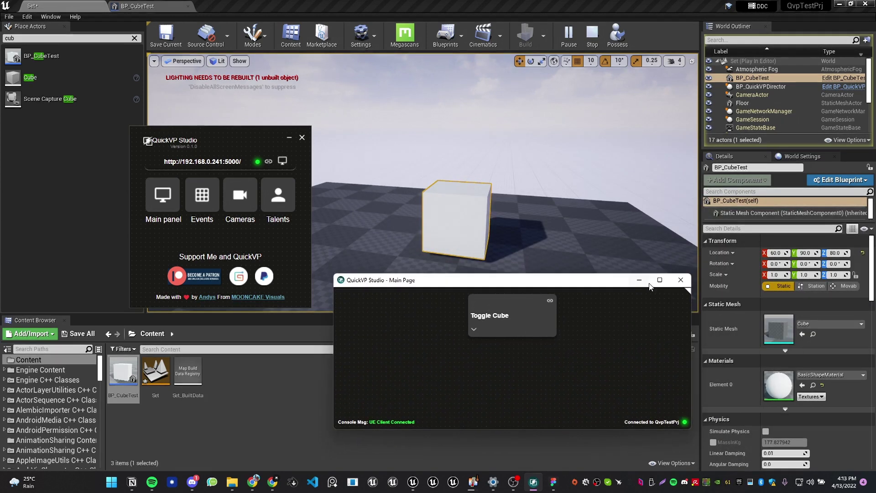
pyautogui.click(681, 281)
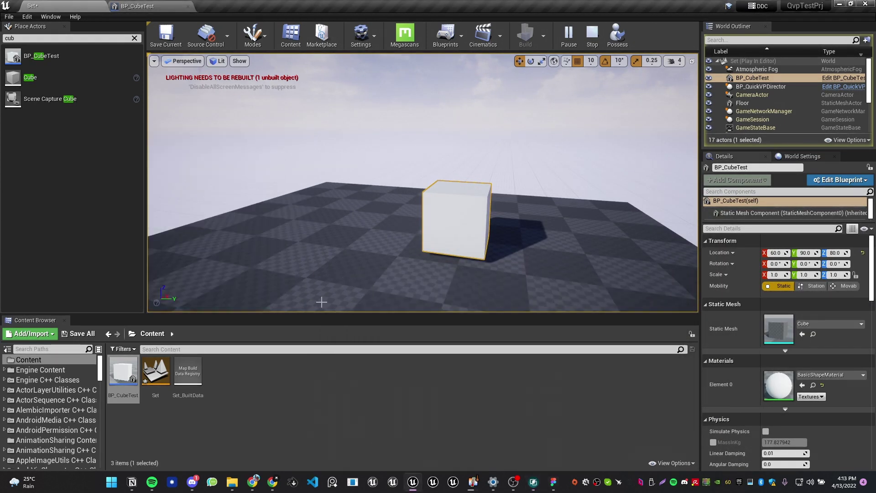
pyautogui.click(518, 487)
pyautogui.click(199, 202)
# Resize the events panel and fire the Toggle Cube event five times
pyautogui.moveTo(299, 94); pyautogui.dragTo(397, 276)
pyautogui.moveTo(465, 287); pyautogui.dragTo(629, 332)
pyautogui.click(644, 367)
pyautogui.click(644, 368)
pyautogui.click(644, 367)
pyautogui.click(644, 368)
pyautogui.click(645, 367)
# Stop the play session and centre the view on the BP_CubeTest cube
pyautogui.moveTo(640, 333); pyautogui.dragTo(474, 304)
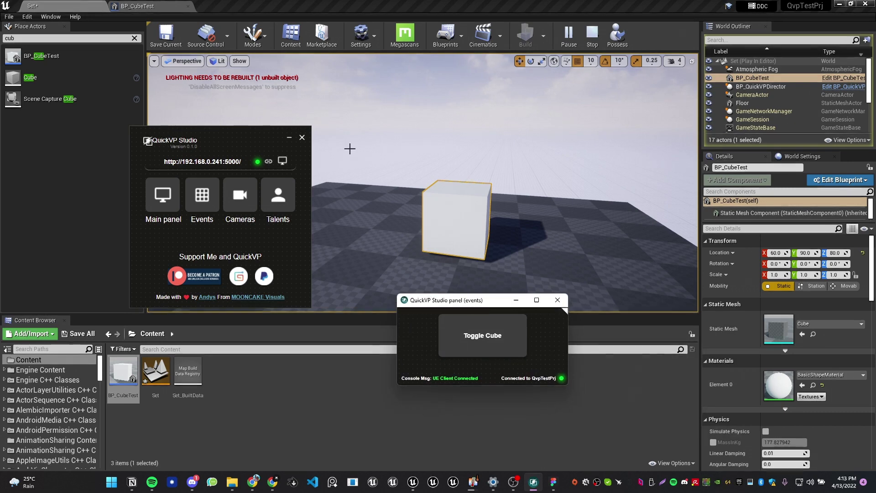
pyautogui.click(592, 36)
pyautogui.press('f')
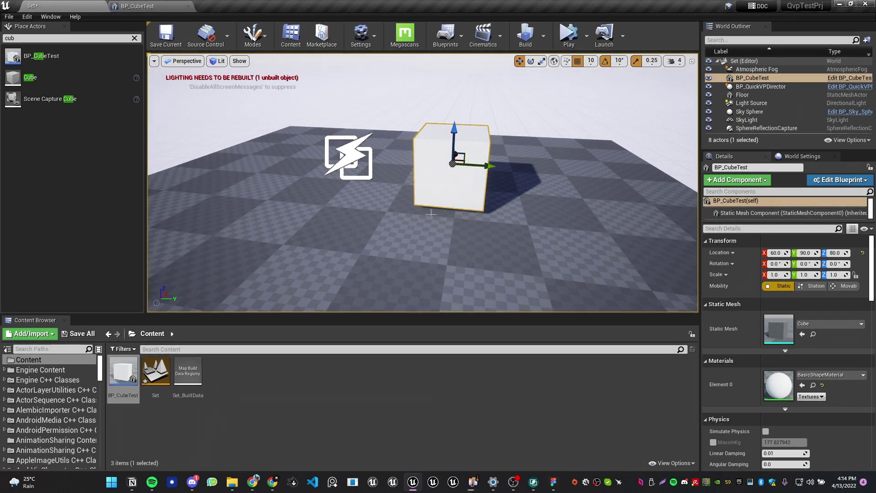
pyautogui.click(539, 484)
# Press Toggle Cube with no game running, then open BP_CubeTest's Event Graph
pyautogui.click(476, 336)
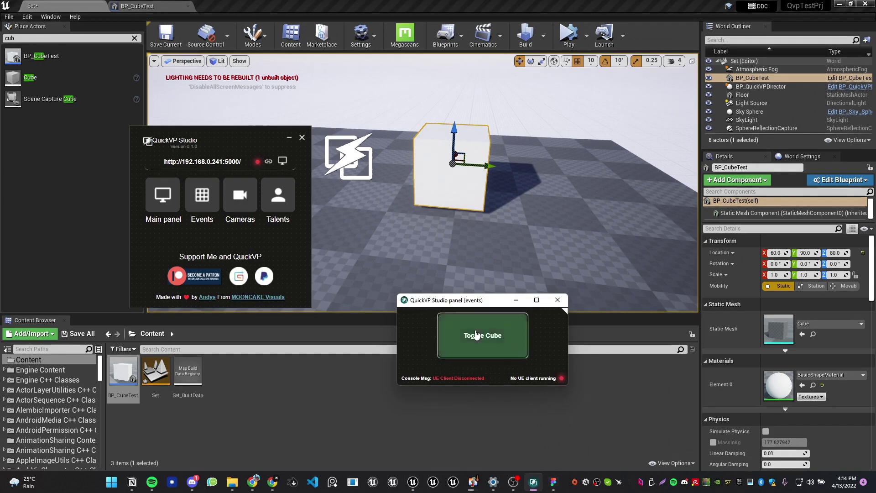
pyautogui.click(429, 291)
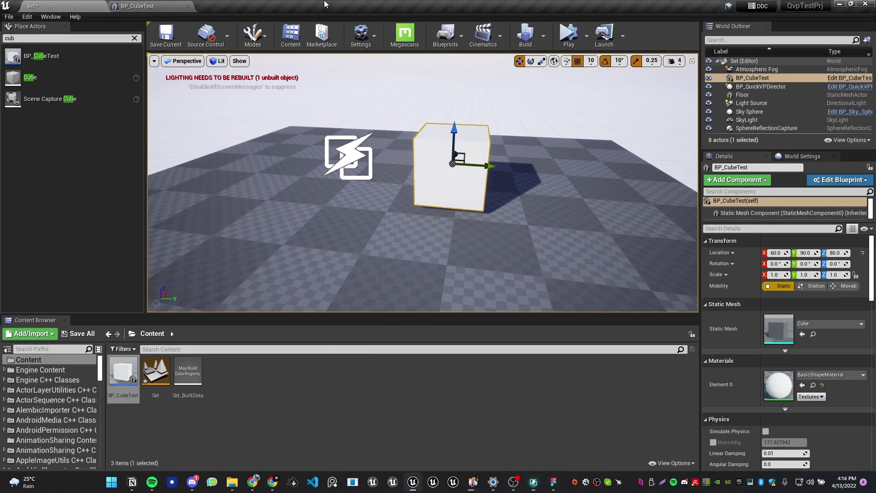
pyautogui.click(137, 6)
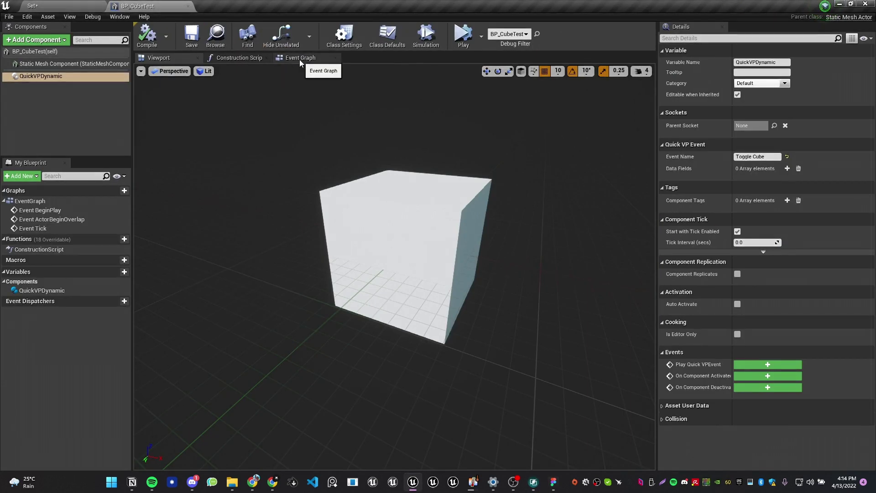
pyautogui.click(299, 59)
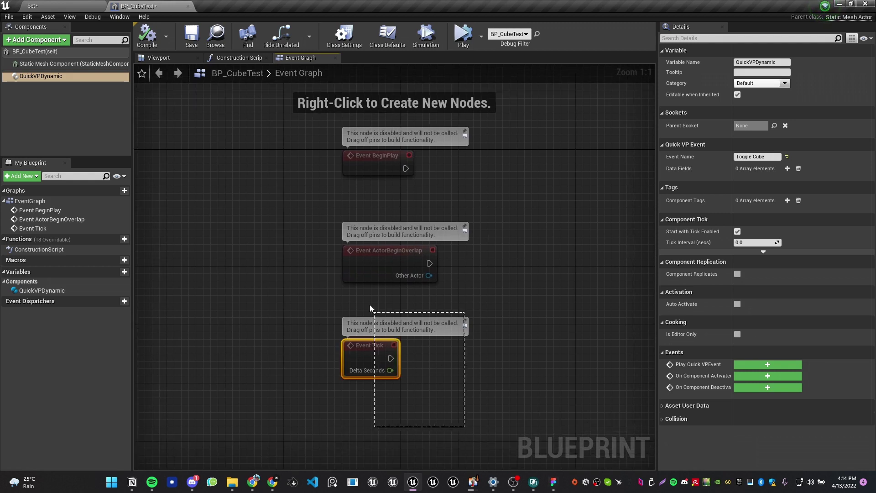
# Delete the ActorBeginOverlap and Tick nodes, leaving only Event BeginPlay
pyautogui.moveTo(386, 330); pyautogui.dragTo(388, 270)
pyautogui.press('Delete')
pyautogui.moveTo(444, 210); pyautogui.dragTo(401, 251, button='right')
pyautogui.moveTo(335, 212)
pyautogui.mouseDown()
pyautogui.moveTo(327, 235)
pyautogui.moveTo(334, 213)
pyautogui.mouseUp()
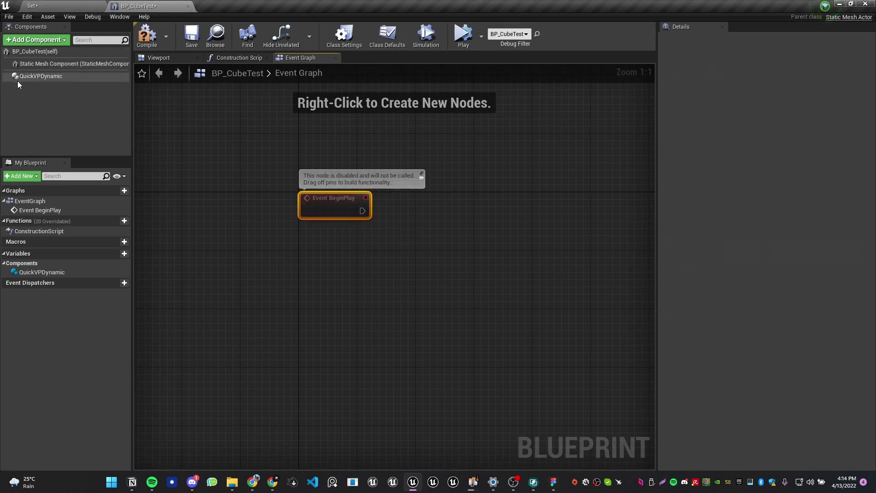
# Drag a QuickVPDynamic reference node into the graph and pull a wire from its output
pyautogui.moveTo(17, 81); pyautogui.dragTo(275, 250)
pyautogui.moveTo(335, 259); pyautogui.dragTo(406, 207)
pyautogui.click(365, 289)
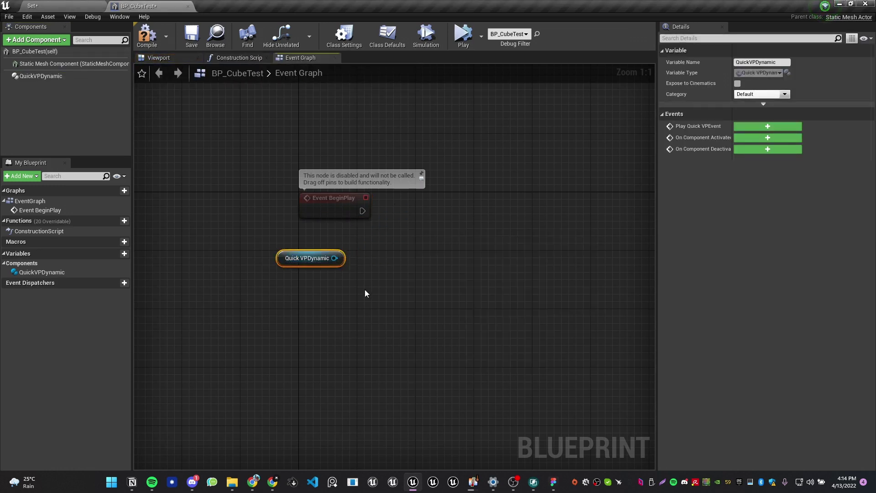
pyautogui.moveTo(334, 259); pyautogui.dragTo(409, 237)
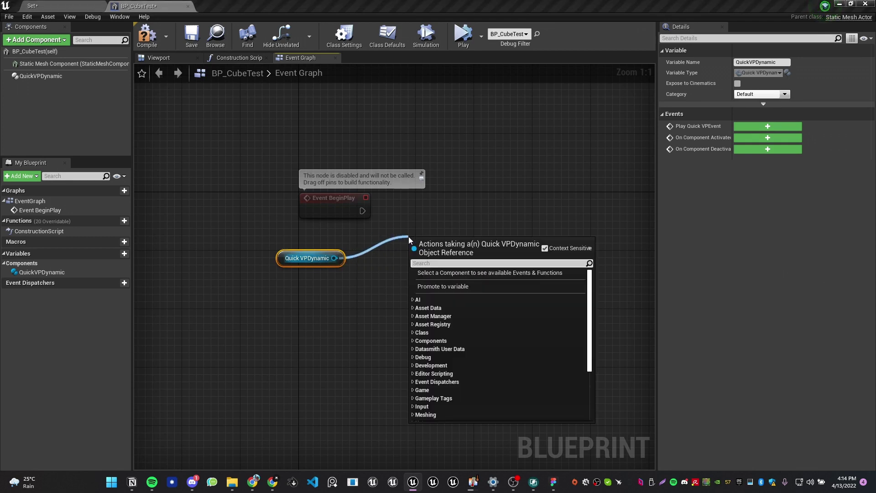
# Add a Bind Event to Play Quick VPEvent node and connect BeginPlay to it
pyautogui.write('bind')
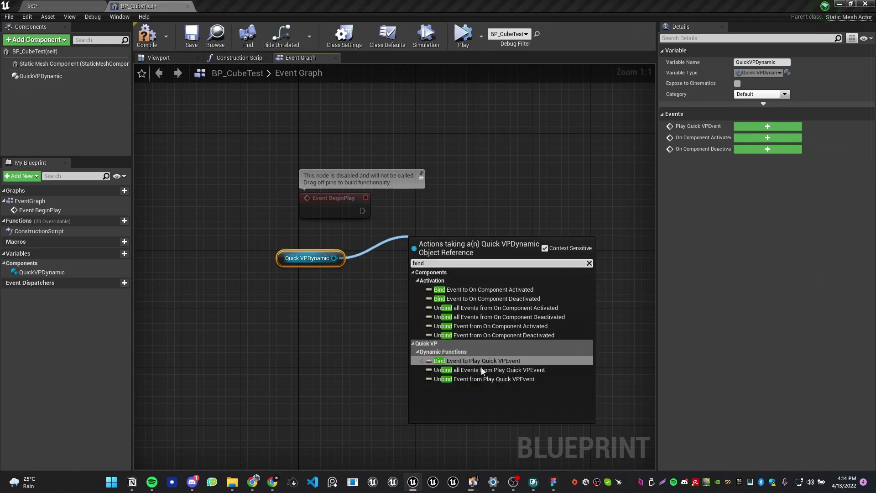
pyautogui.click(485, 363)
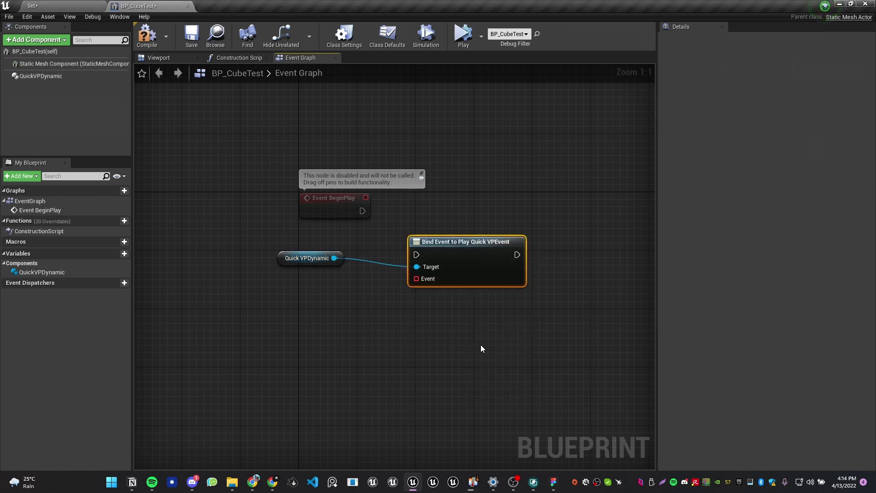
pyautogui.moveTo(472, 242); pyautogui.dragTo(461, 206)
pyautogui.moveTo(285, 263); pyautogui.dragTo(307, 241)
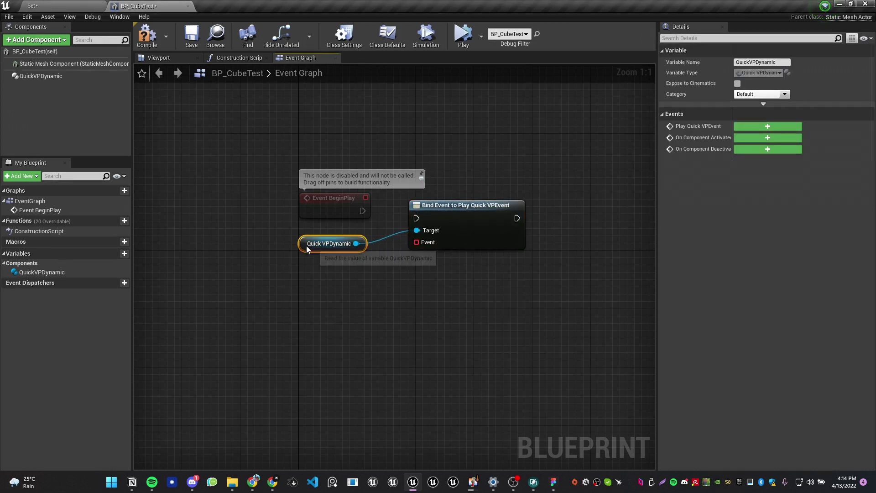
pyautogui.moveTo(363, 210); pyautogui.dragTo(419, 207)
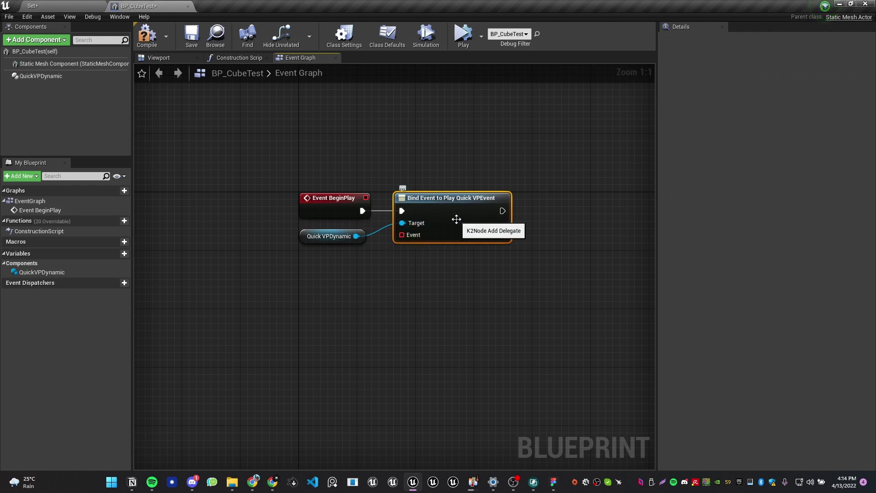
# Wire a custom event named PLayQuickVP into the bind node's Event pin
pyautogui.moveTo(400, 236); pyautogui.dragTo(346, 272)
pyautogui.write('cus')
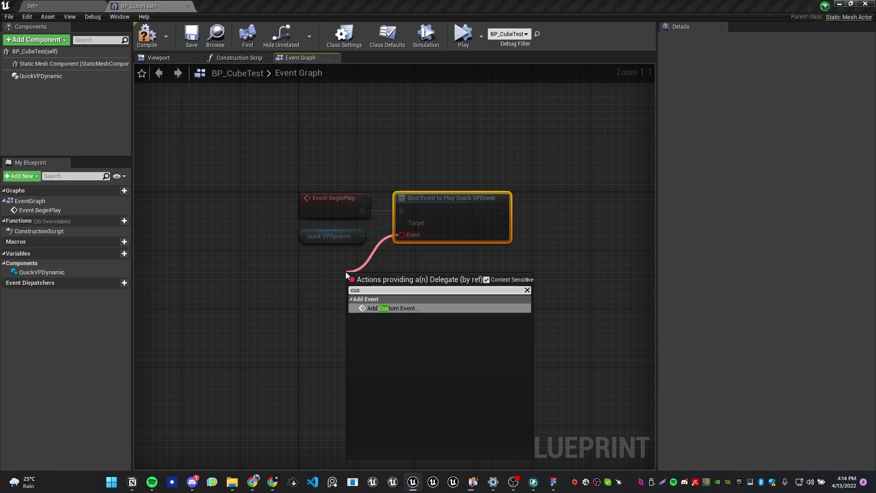
pyautogui.press('Return')
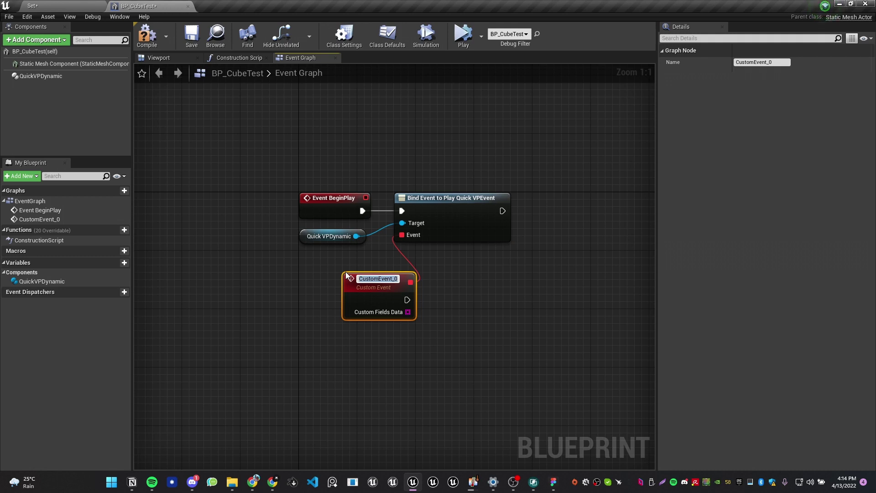
pyautogui.write('PLayQ')
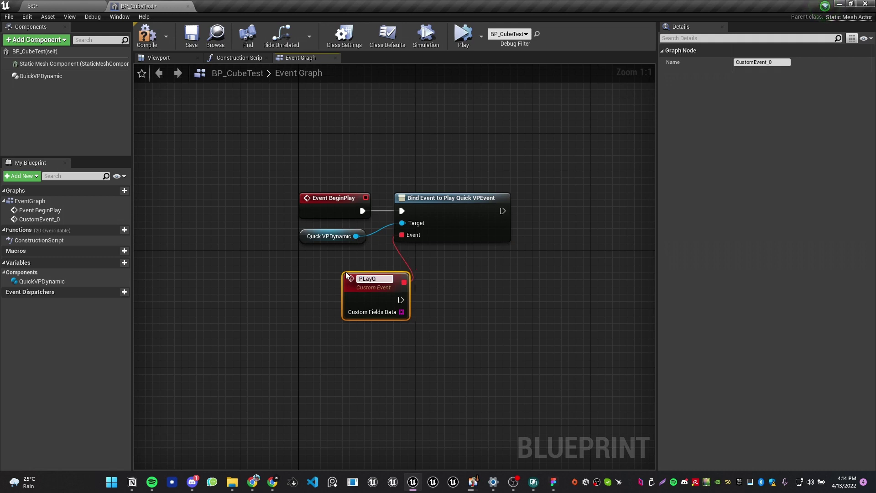
pyautogui.write('uickVP')
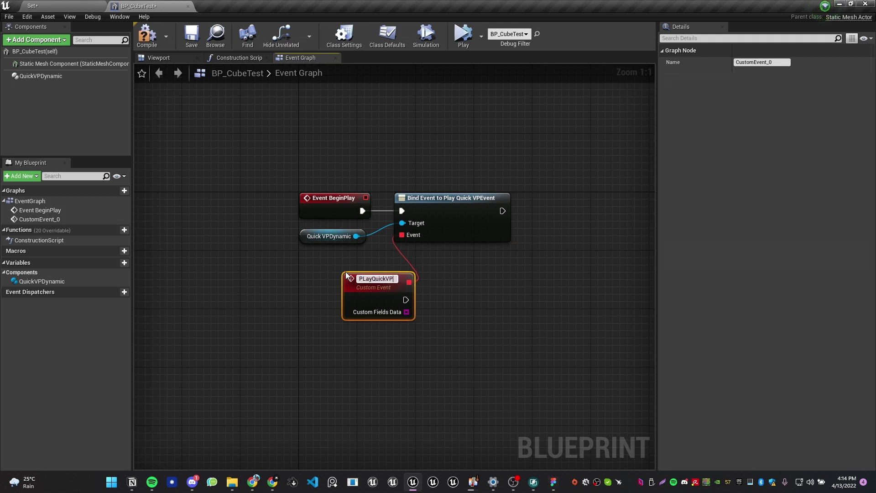
pyautogui.press('Return')
pyautogui.moveTo(355, 285); pyautogui.dragTo(310, 269)
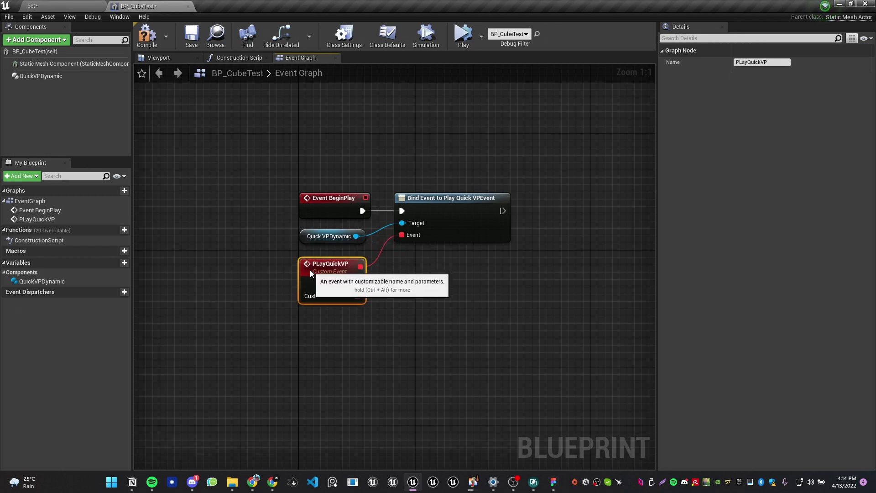
pyautogui.moveTo(428, 331); pyautogui.dragTo(370, 247, button='right')
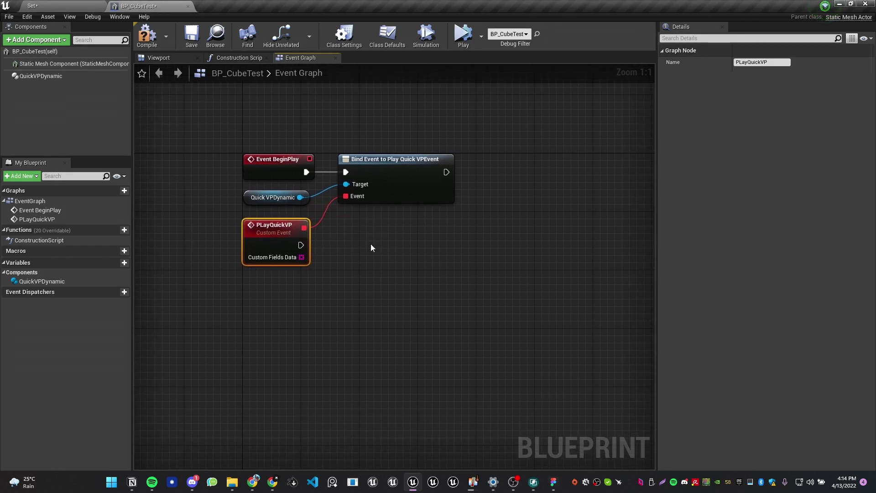
# Add a Set Actor Hidden In Game node to the right of the events
pyautogui.rightClick(369, 279)
pyautogui.write('set actor hid')
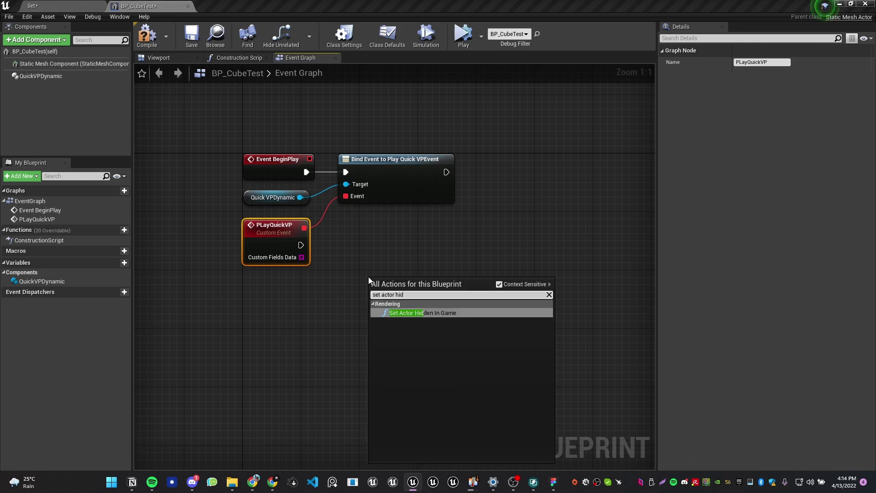
pyautogui.press('Return')
pyautogui.moveTo(422, 288); pyautogui.dragTo(491, 224)
pyautogui.moveTo(402, 247); pyautogui.dragTo(403, 270, button='right')
# Add a Flip Flop node and connect PLayQuickVP's execution to it
pyautogui.rightClick(342, 299)
pyautogui.write('flip')
pyautogui.press('Return')
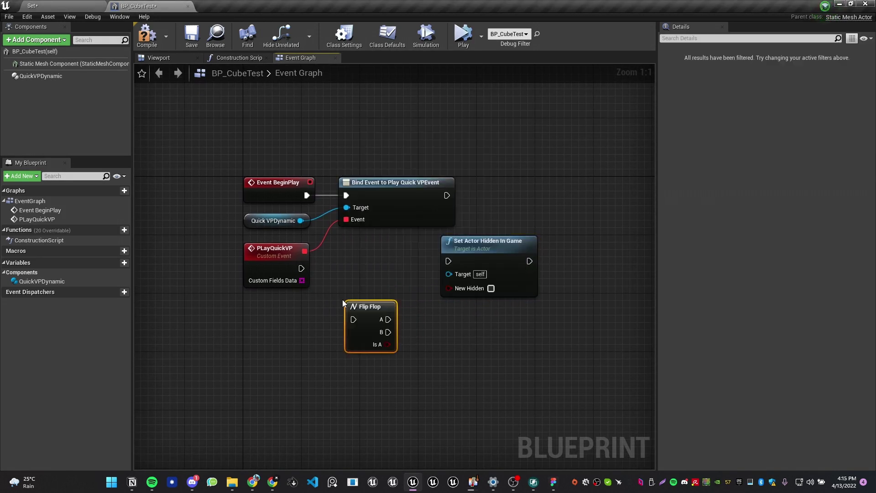
pyautogui.moveTo(373, 308); pyautogui.dragTo(342, 282)
pyautogui.moveTo(349, 272); pyautogui.dragTo(341, 257)
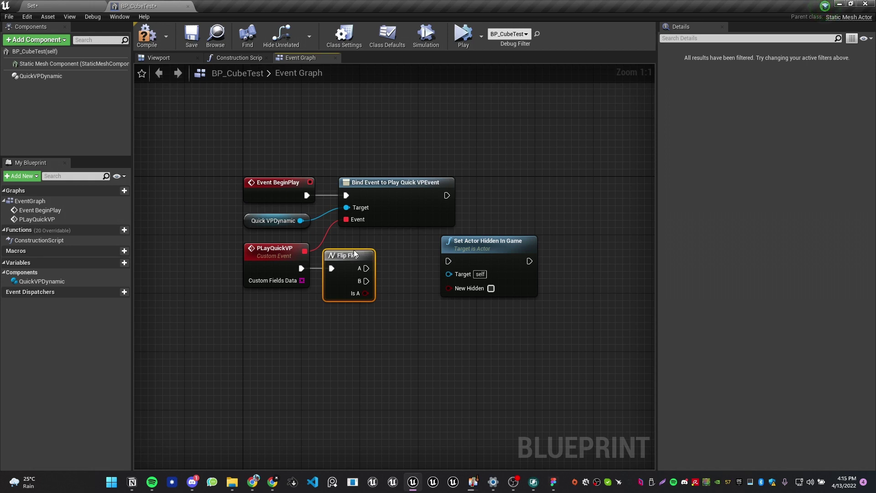
pyautogui.moveTo(349, 255); pyautogui.dragTo(363, 258)
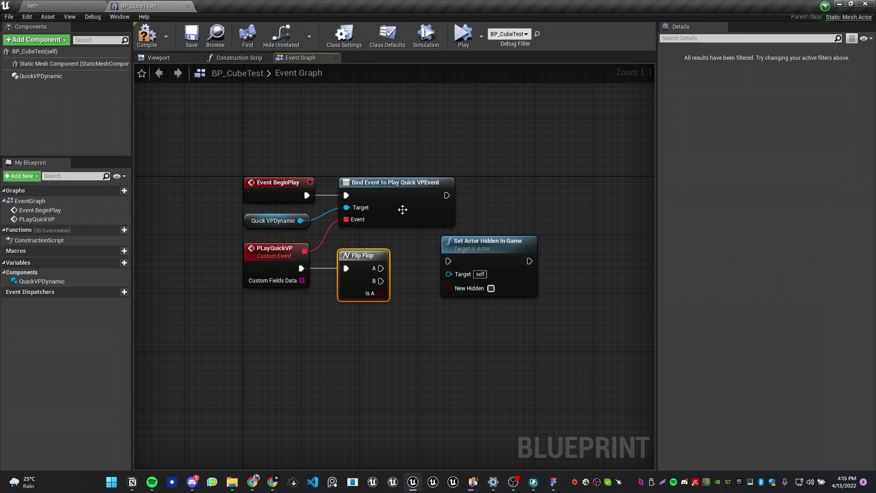
pyautogui.moveTo(345, 255); pyautogui.dragTo(338, 255)
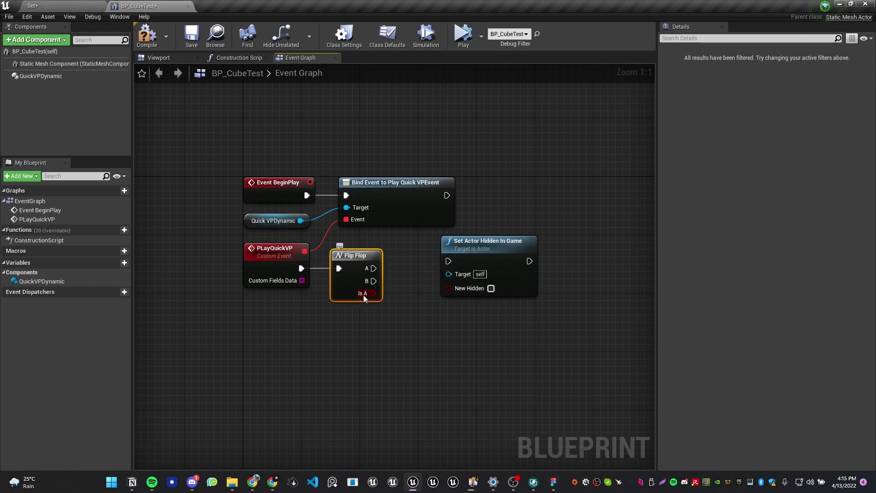
# Wire Flip Flop's Is A into New Hidden and both A and B into the hide node
pyautogui.moveTo(366, 295); pyautogui.dragTo(453, 288)
pyautogui.moveTo(474, 250); pyautogui.dragTo(458, 257)
pyautogui.moveTo(374, 281); pyautogui.dragTo(434, 272)
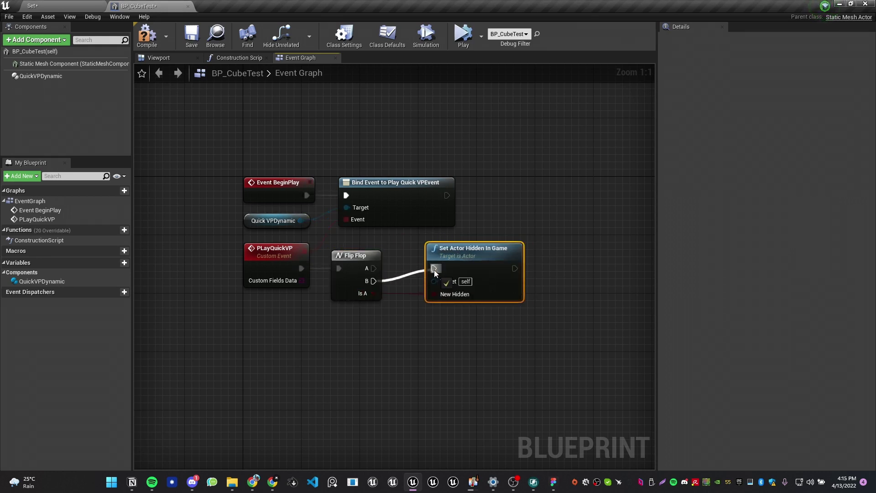
pyautogui.moveTo(378, 267); pyautogui.dragTo(435, 270)
pyautogui.moveTo(465, 257); pyautogui.dragTo(436, 256)
# Save BP_CubeTest, switch back to the Set level, and start playing
pyautogui.click(184, 37)
pyautogui.click(64, 5)
pyautogui.moveTo(368, 197)
pyautogui.mouseDown(button='right')
pyautogui.moveTo(344, 179)
pyautogui.moveTo(356, 189)
pyautogui.mouseUp(button='right')
pyautogui.click(567, 42)
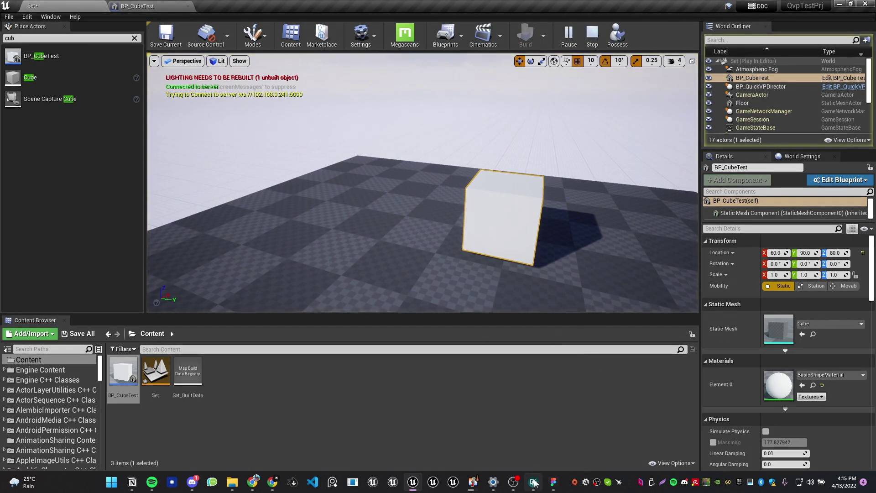
# Fire Toggle Cube eight times to hide and show the cube, then select the server address
pyautogui.click(499, 340)
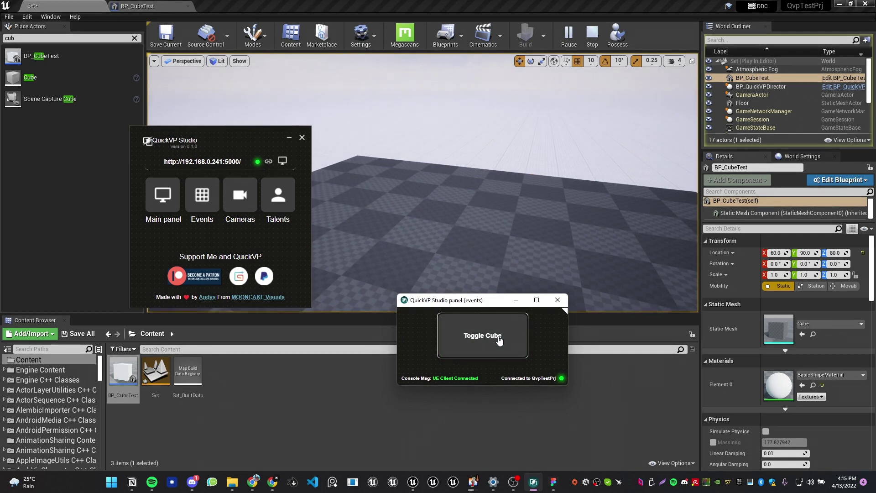
pyautogui.click(499, 340)
pyautogui.click(499, 340)
pyautogui.click(499, 339)
pyautogui.click(499, 340)
pyautogui.click(499, 340)
pyautogui.click(499, 340)
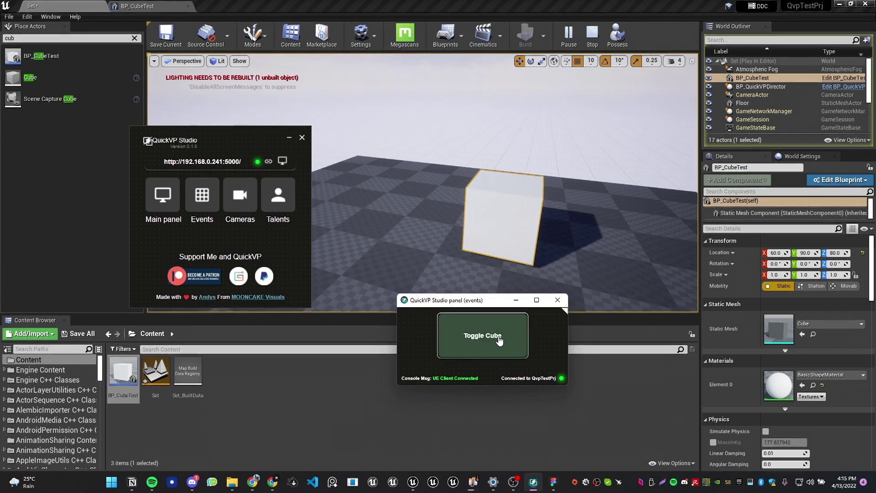
pyautogui.click(499, 340)
pyautogui.moveTo(266, 487)
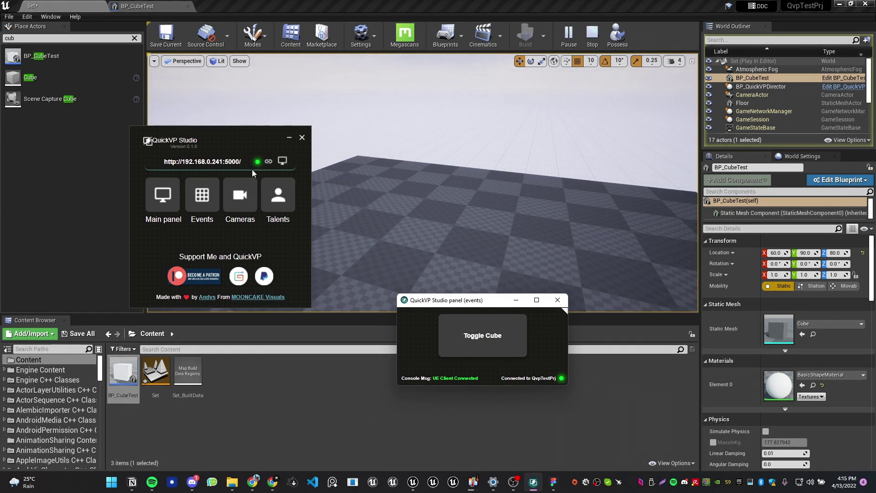
pyautogui.moveTo(244, 162); pyautogui.dragTo(122, 165)
pyautogui.hotkey('ctrl', 'c')
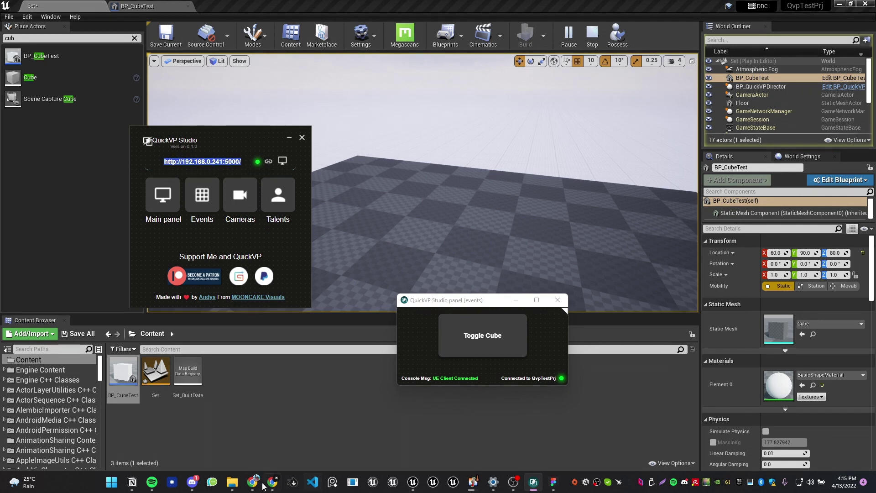
# Open a new Chrome window and load the QuickVP Studio address
pyautogui.moveTo(252, 484)
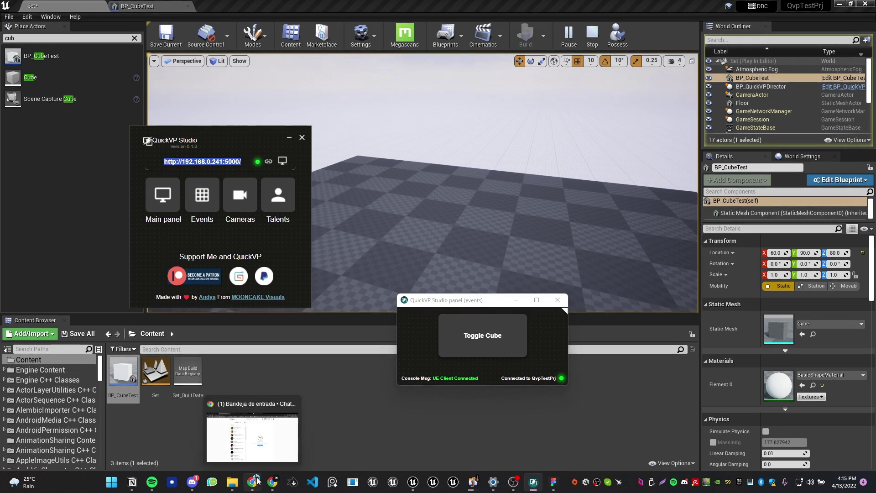
pyautogui.click(259, 464)
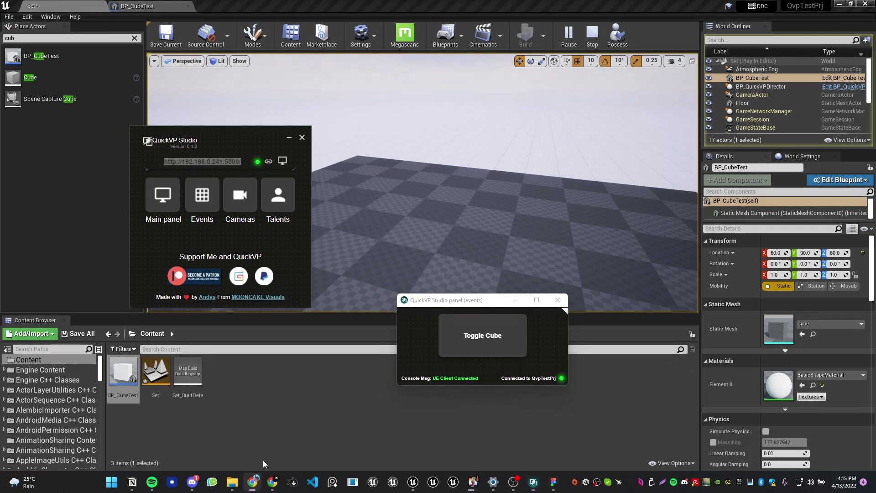
pyautogui.rightClick(255, 483)
pyautogui.click(257, 396)
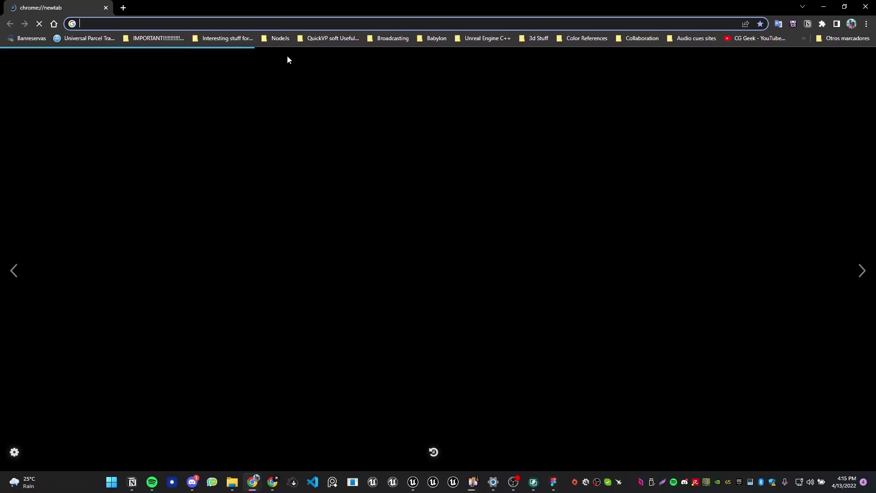
pyautogui.hotkey('ctrl', 'v')
pyautogui.press('Return')
# Shrink the browser beside the editor and toggle the cube five times from the web page
pyautogui.moveTo(405, 4); pyautogui.dragTo(373, 140)
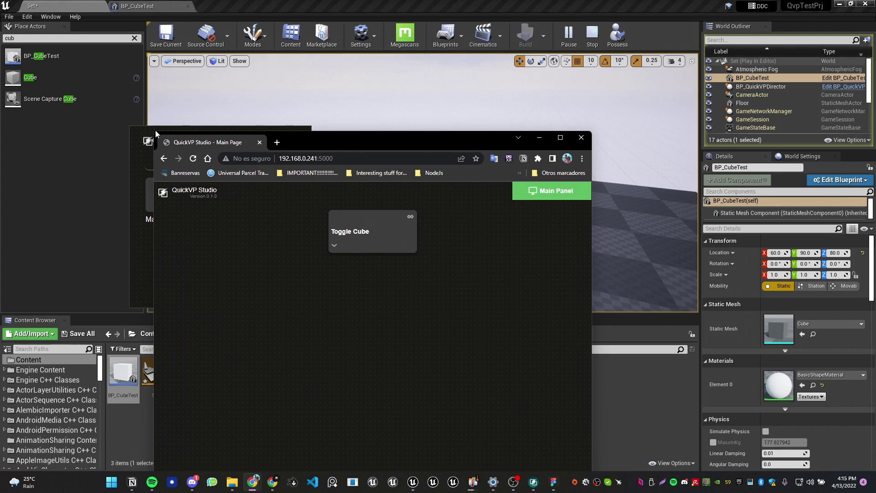
pyautogui.moveTo(153, 133); pyautogui.dragTo(320, 359)
pyautogui.moveTo(478, 372); pyautogui.dragTo(762, 256)
pyautogui.click(738, 353)
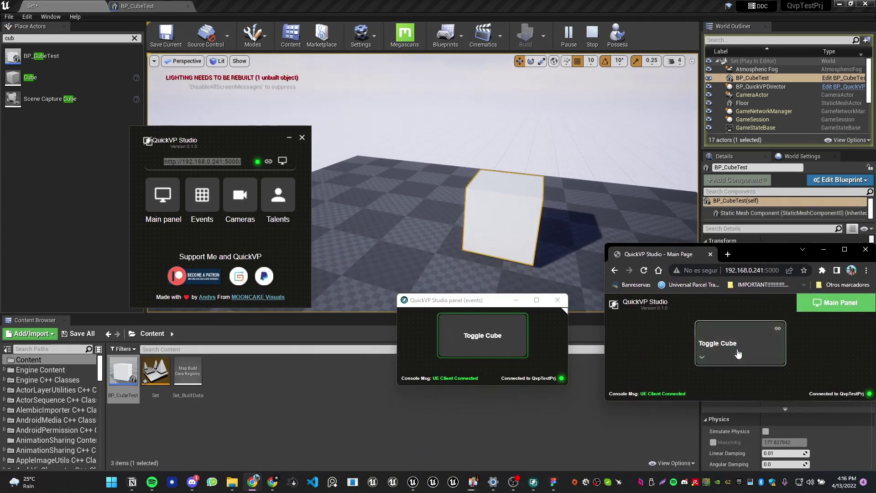
pyautogui.click(743, 350)
pyautogui.click(730, 347)
pyautogui.click(707, 343)
pyautogui.click(708, 344)
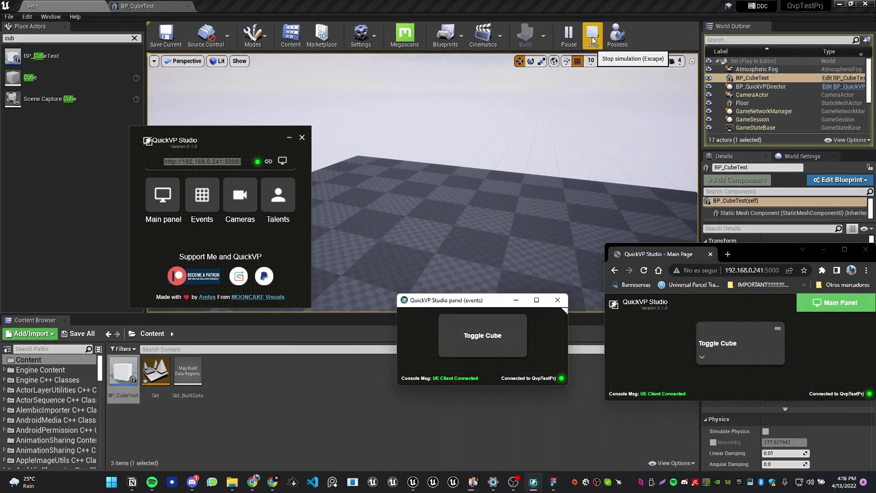
# Stop the play session and fly the view toward the visible cube
pyautogui.moveTo(675, 254); pyautogui.dragTo(643, 220)
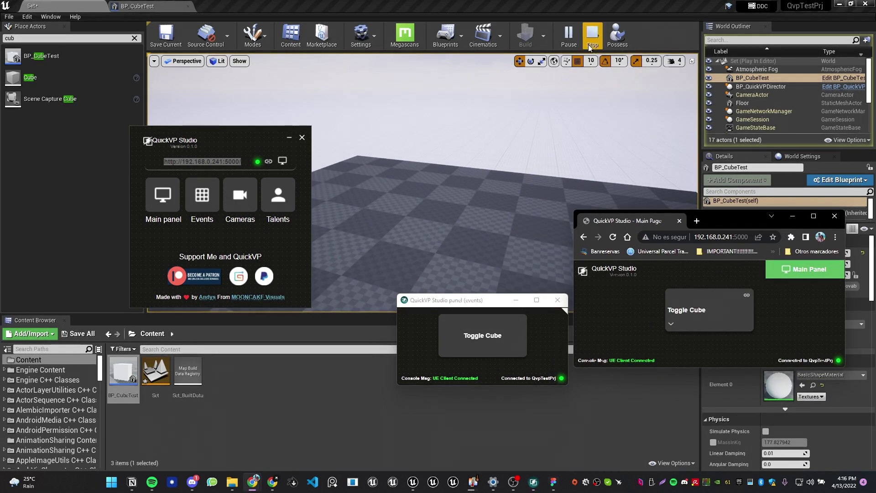
pyautogui.click(592, 35)
pyautogui.moveTo(422, 183); pyautogui.dragTo(487, 204, button='right')
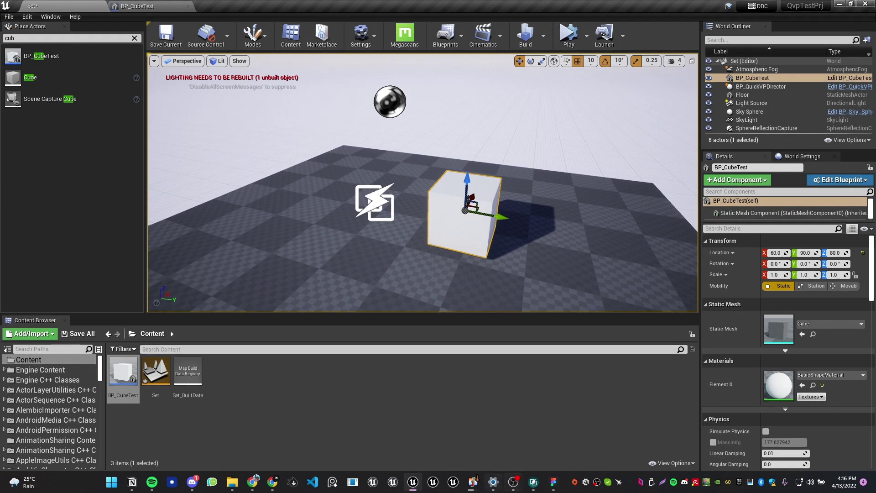
# Move the QuickVP Studio window, close its events panel, and return to BP_CubeTest's Event Graph
pyautogui.click(533, 482)
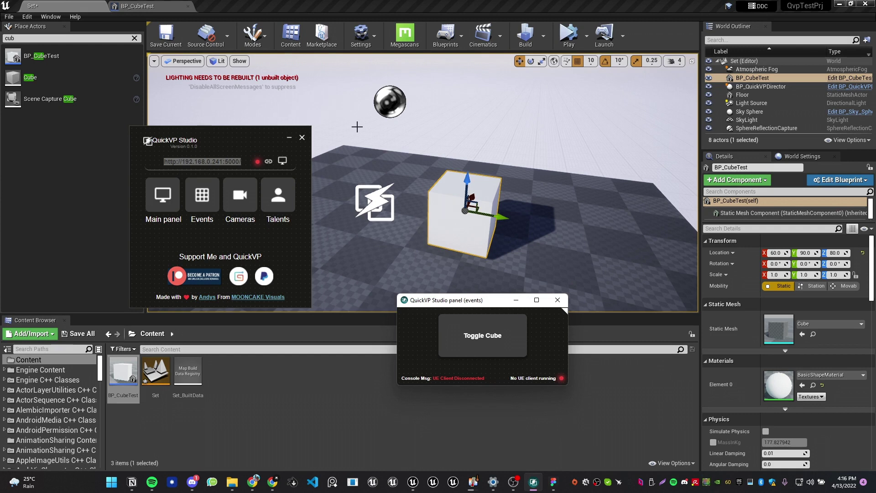
pyautogui.moveTo(194, 145); pyautogui.dragTo(227, 180)
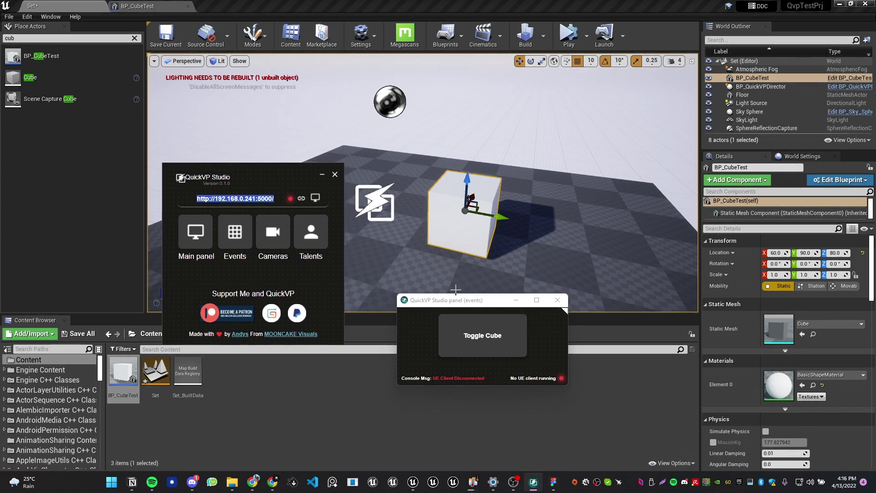
pyautogui.click(557, 300)
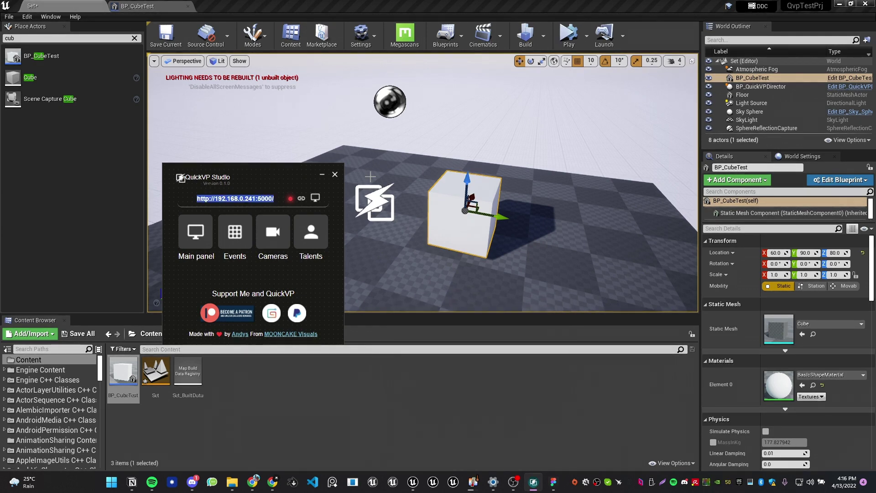
pyautogui.click(137, 6)
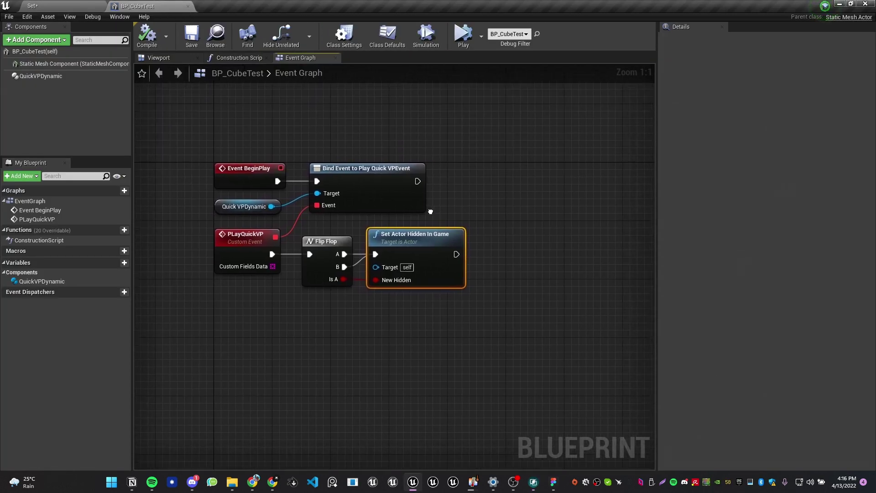
# Add two data fields, Name and Last Name, to the QuickVPDynamic component's Toggle Cube event
pyautogui.click(33, 77)
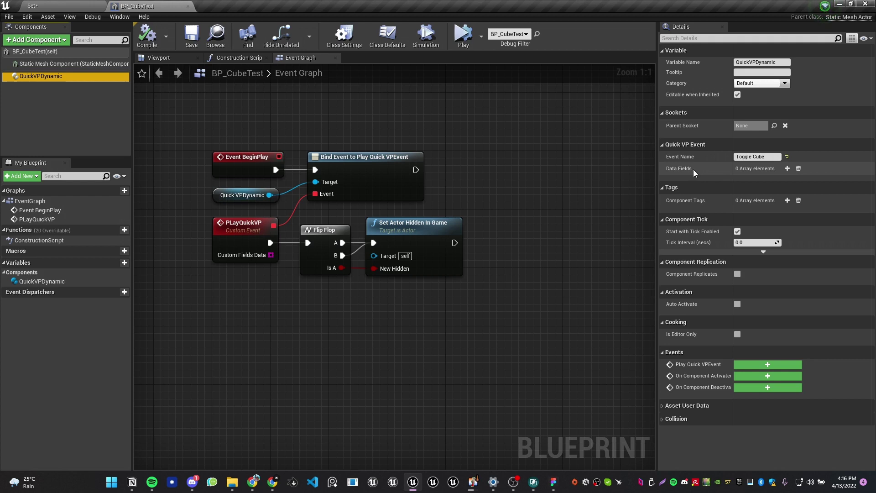
pyautogui.click(76, 5)
pyautogui.click(137, 6)
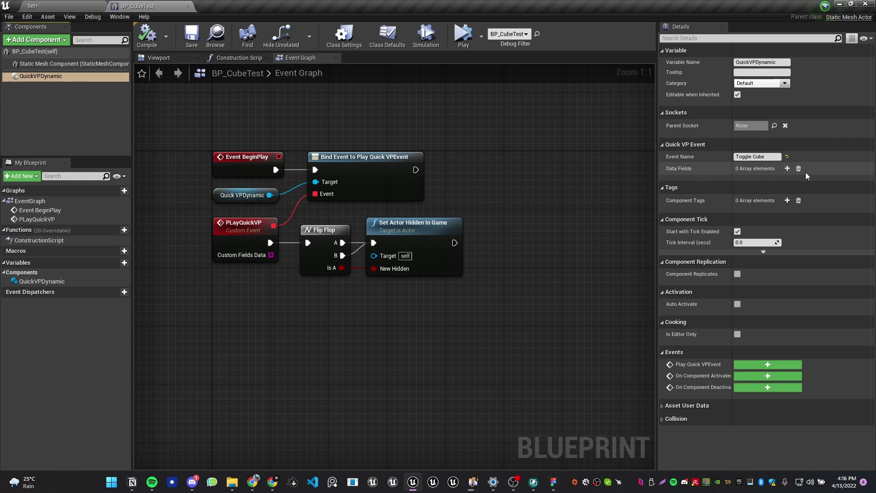
pyautogui.click(787, 168)
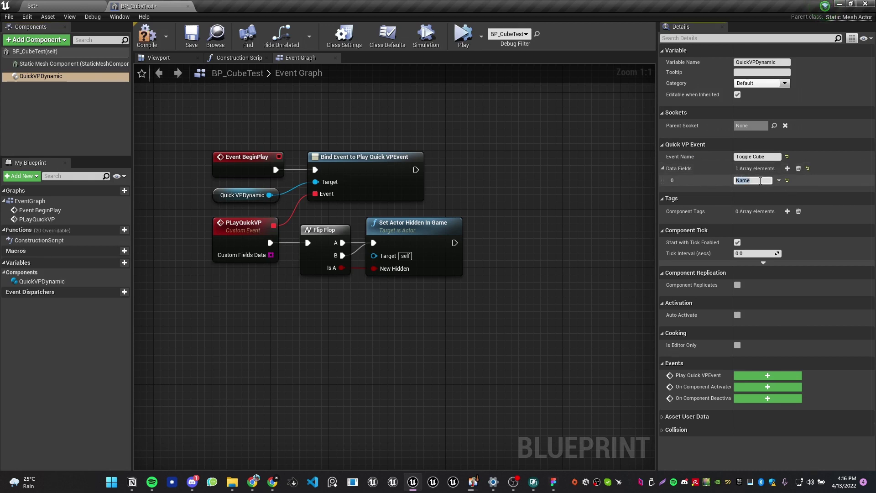
pyautogui.click(787, 169)
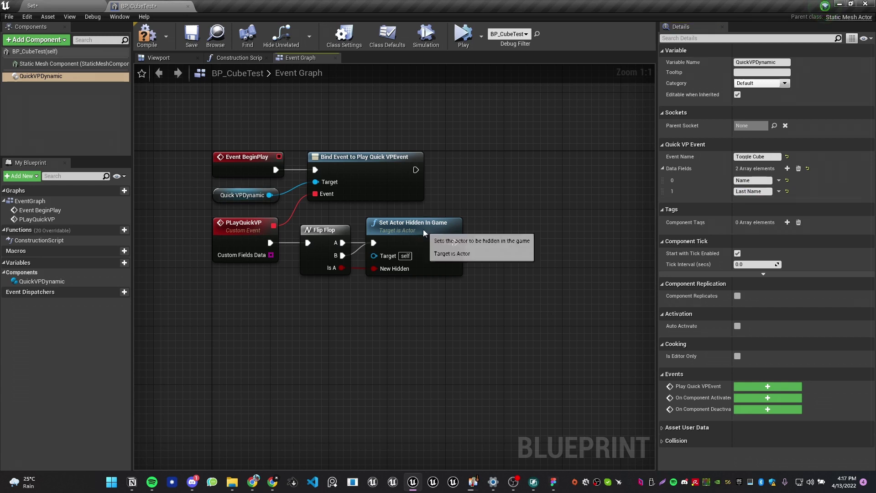
# Nudge Set Actor Hidden In Game right, compile BP_CubeTest, and select the Flip Flop and hide nodes
pyautogui.moveTo(421, 232); pyautogui.dragTo(428, 231)
pyautogui.click(146, 41)
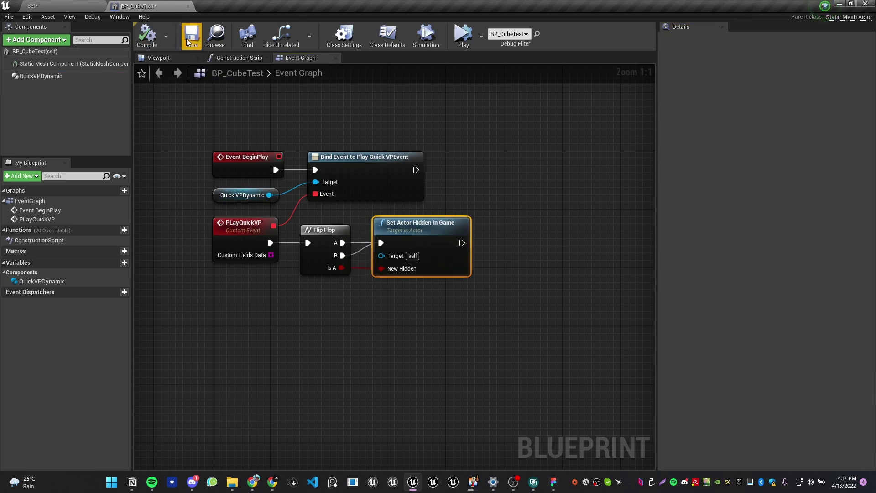
pyautogui.moveTo(485, 340); pyautogui.dragTo(335, 218)
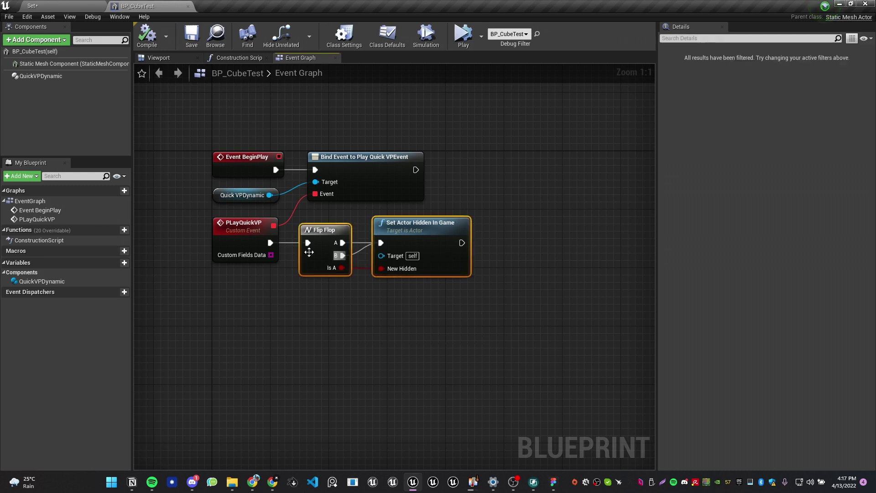
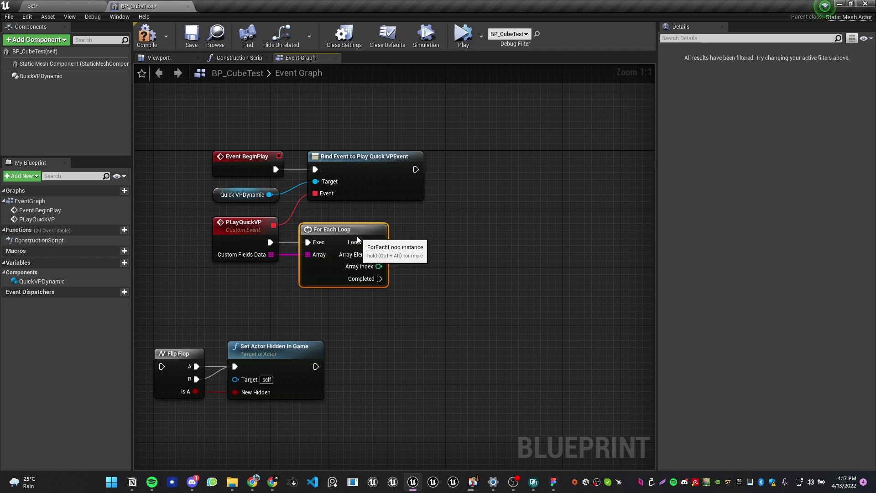
# Add a Print String node fed by the For Each Loop's Array Element
pyautogui.moveTo(370, 262); pyautogui.dragTo(356, 266, button='right')
pyautogui.moveTo(356, 267); pyautogui.dragTo(435, 249)
pyautogui.write('print')
pyautogui.press('Return')
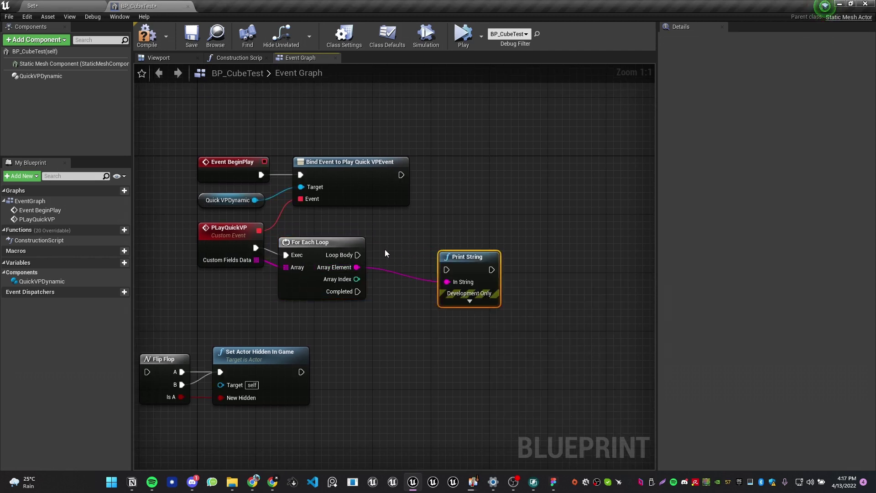
# Wire Loop Body into Print String, arrange both nodes, and save BP_CubeTest
pyautogui.moveTo(358, 254); pyautogui.dragTo(366, 254)
pyautogui.moveTo(451, 272); pyautogui.dragTo(449, 270)
pyautogui.moveTo(483, 261); pyautogui.dragTo(425, 248)
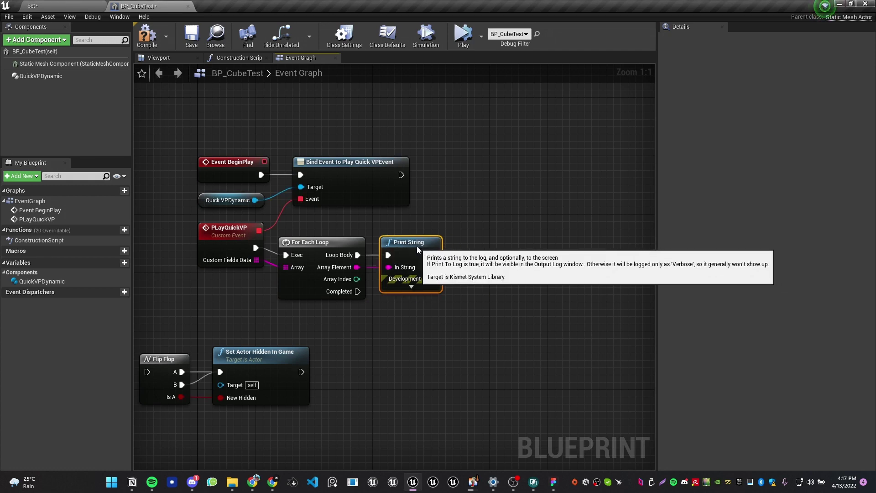
pyautogui.moveTo(308, 242)
pyautogui.keyDown('ctrl'); pyautogui.mouseDown()
pyautogui.moveTo(333, 223)
pyautogui.moveTo(322, 239)
pyautogui.mouseUp(); pyautogui.keyUp('ctrl')
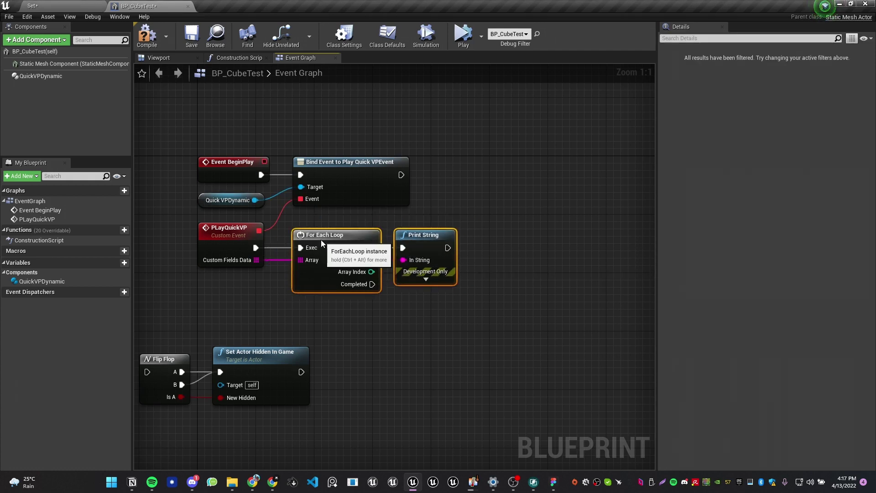
pyautogui.moveTo(570, 239); pyautogui.dragTo(539, 245, button='right')
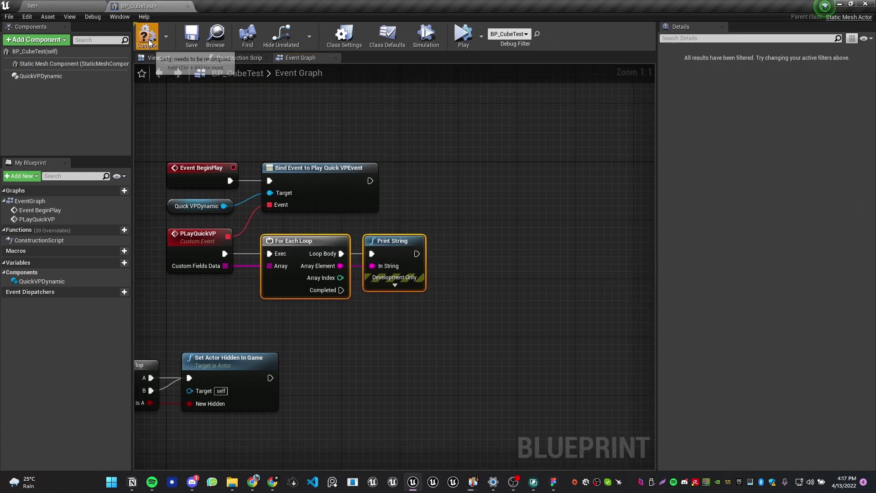
pyautogui.click(192, 38)
# Return to the Set level, start playing, and open QuickVP Studio's Main Page
pyautogui.click(33, 6)
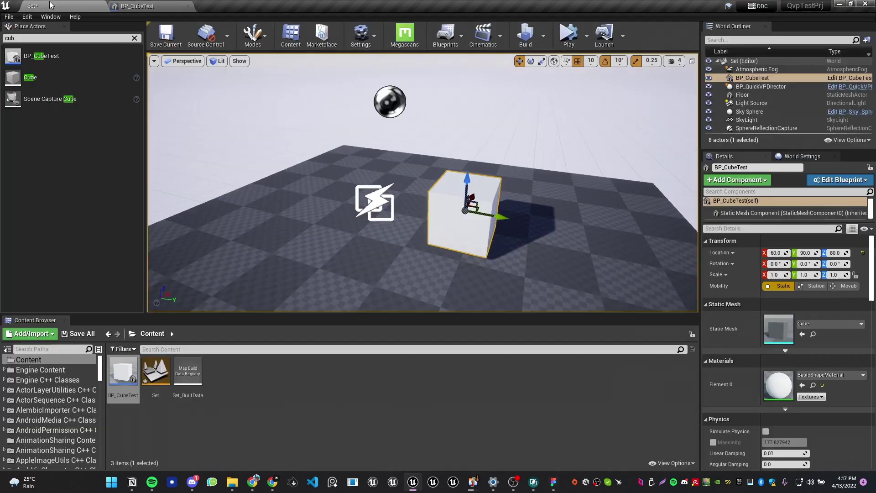
pyautogui.click(577, 32)
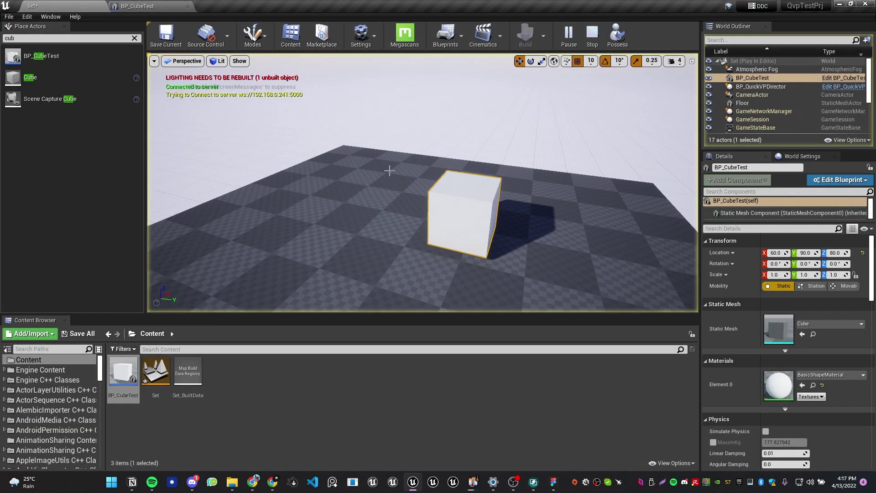
pyautogui.click(533, 481)
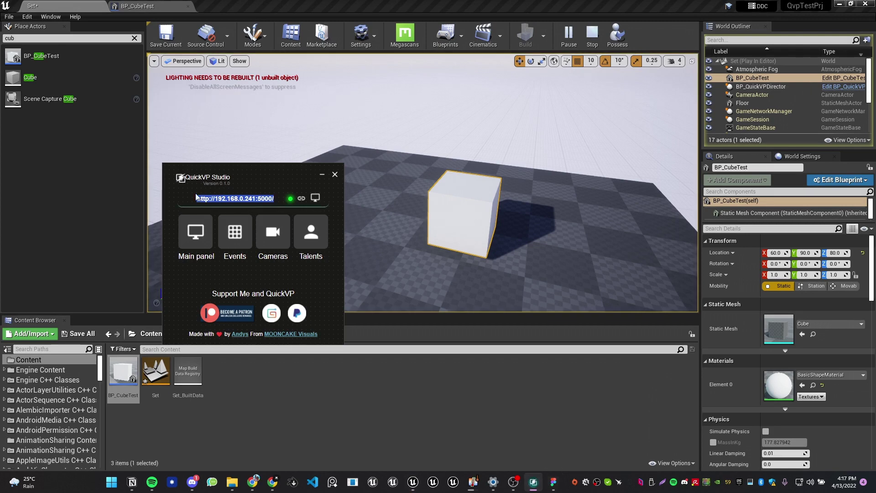
pyautogui.click(98, 269)
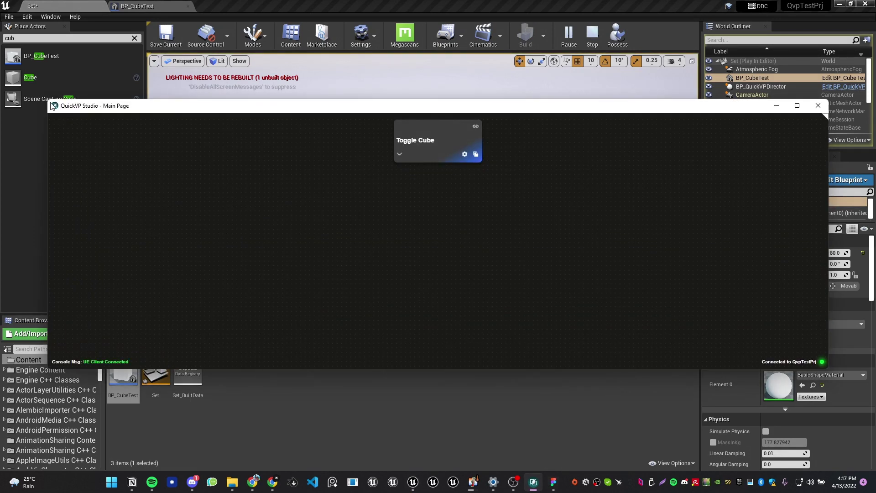
# Resize the Main Page window, fire Toggle Cube twice, and open its Fields Data dialog
pyautogui.moveTo(51, 104); pyautogui.dragTo(702, 307)
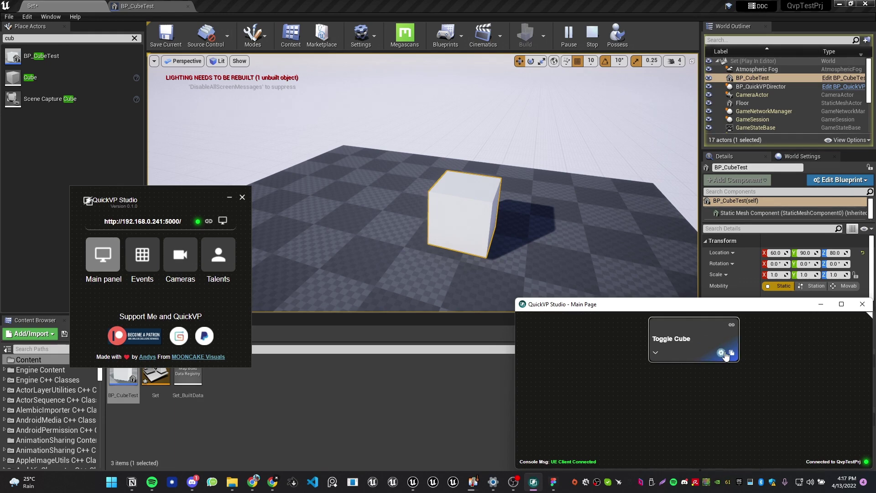
pyautogui.moveTo(711, 299); pyautogui.dragTo(719, 109)
pyautogui.click(679, 148)
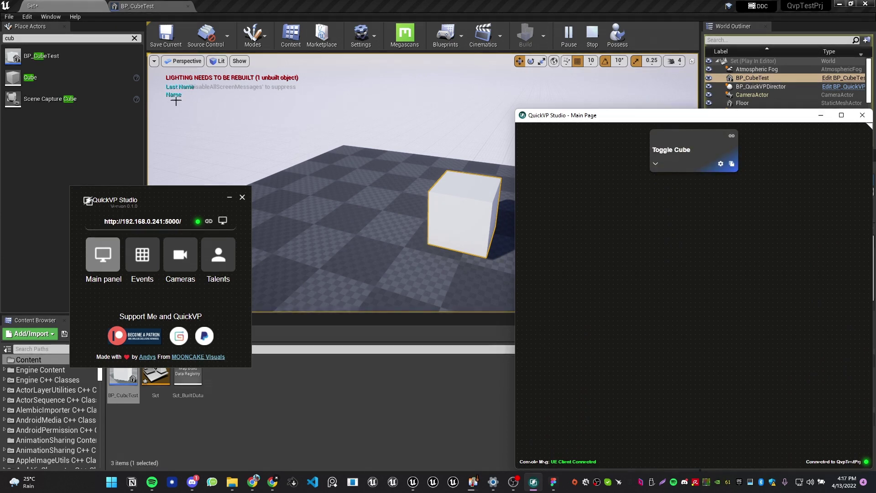
pyautogui.click(687, 150)
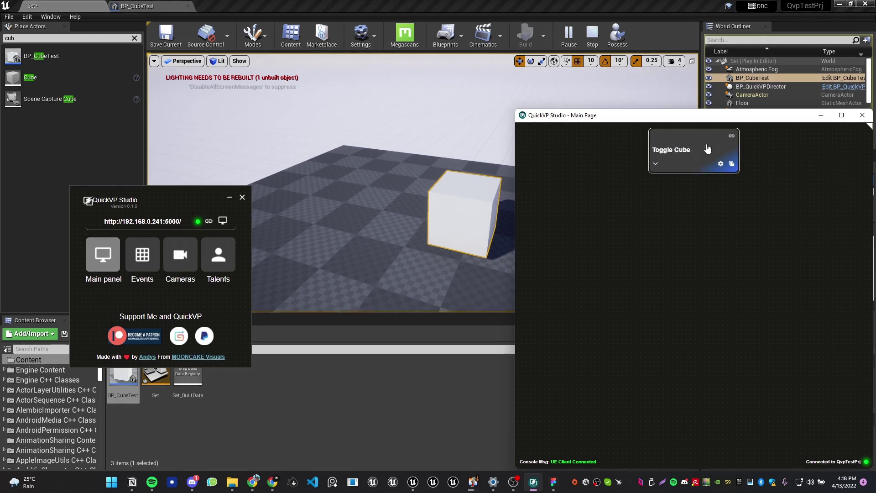
pyautogui.click(721, 165)
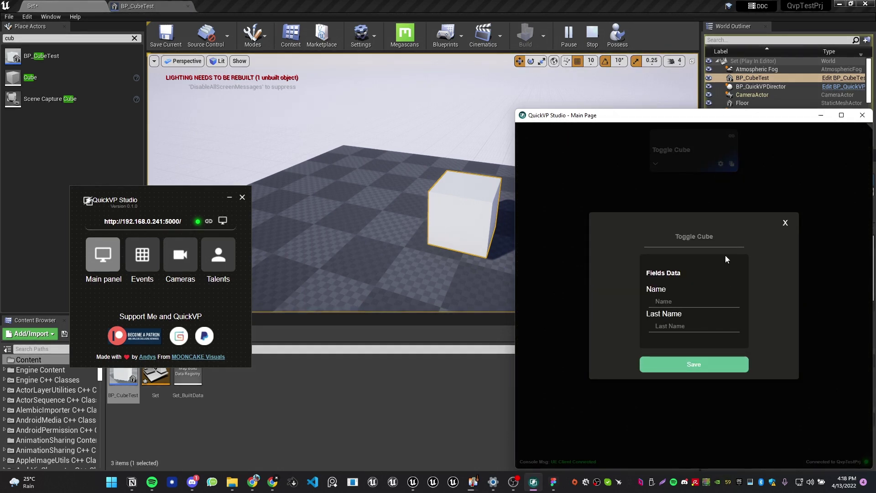
# Enter a person's first name and last initial in the Name and Last Name fields
pyautogui.click(692, 302)
pyautogui.write('Andys')
pyautogui.press('Tab')
pyautogui.write('P')
# Retitle the card after that person with a 'Test' suffix and save it
pyautogui.click(722, 236)
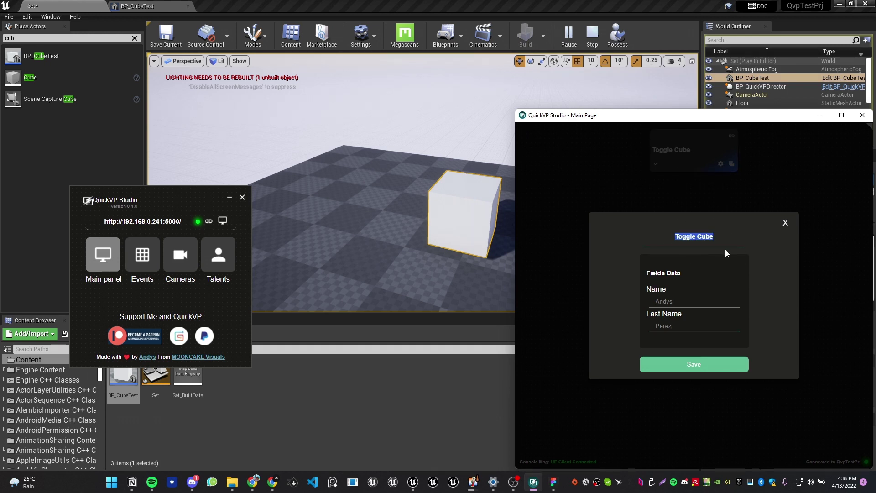
pyautogui.hotkey('ctrl', 'shift', 'Left')
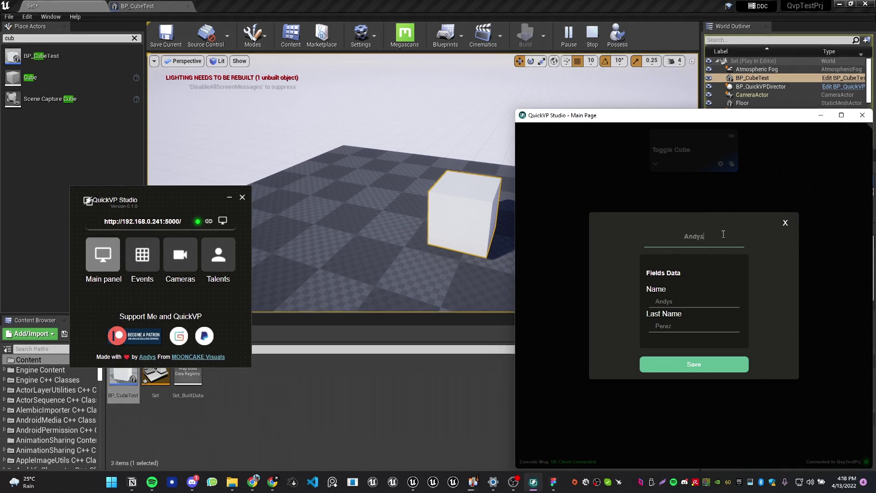
pyautogui.press('Return')
# Fire the retitled card twice and reopen its Fields Data dialog
pyautogui.click(688, 173)
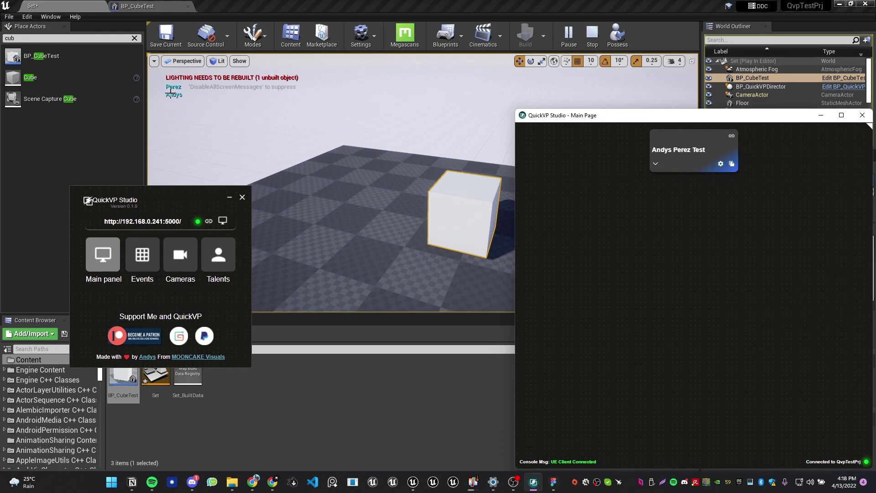
pyautogui.click(680, 152)
pyautogui.click(721, 164)
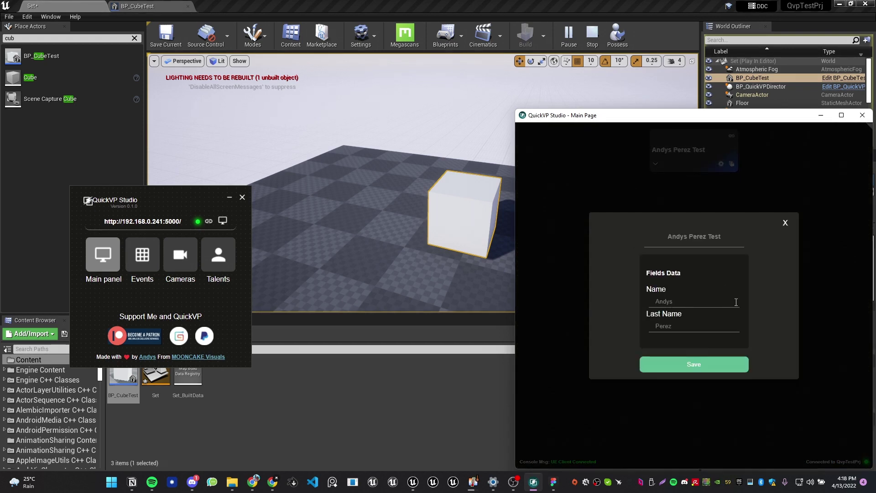
# Duplicate the card, give the copy another person's name and matching title, and save
pyautogui.click(785, 222)
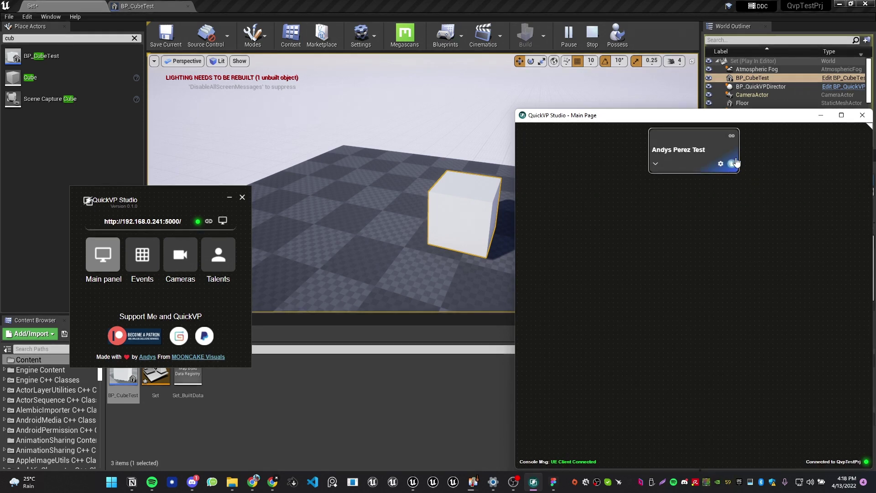
pyautogui.click(731, 164)
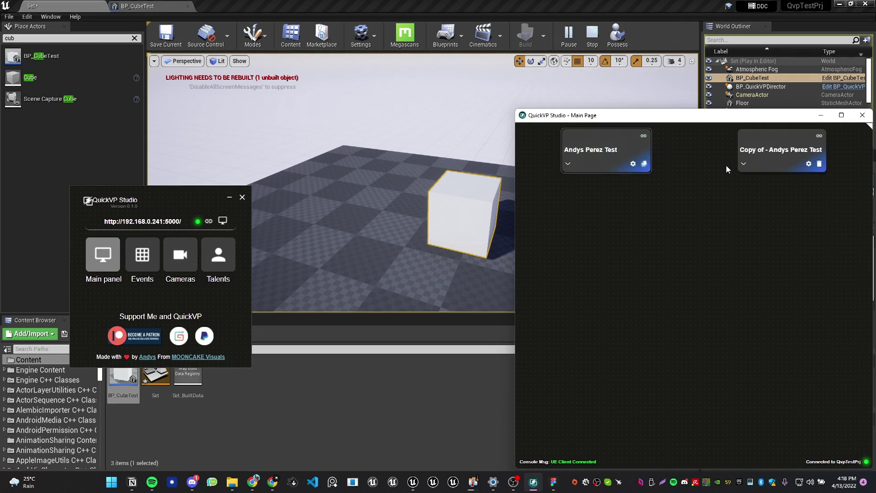
pyautogui.click(808, 164)
pyautogui.doubleClick(693, 302)
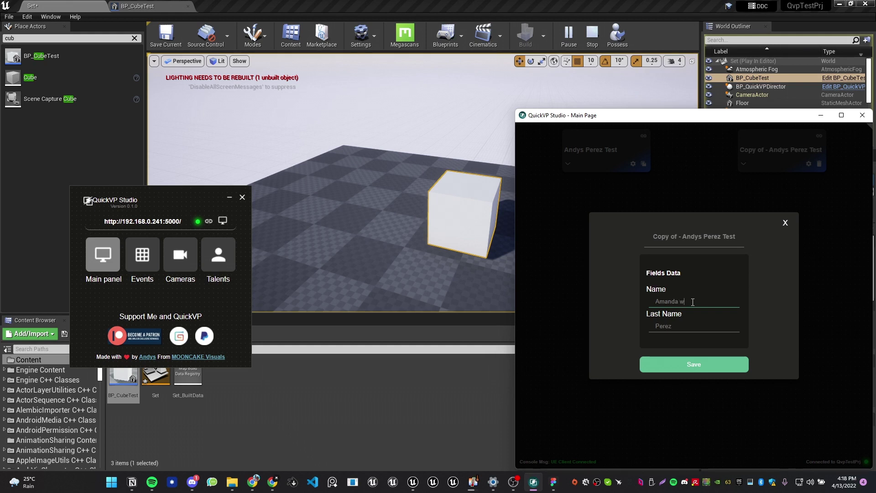
pyautogui.tripleClick(708, 231)
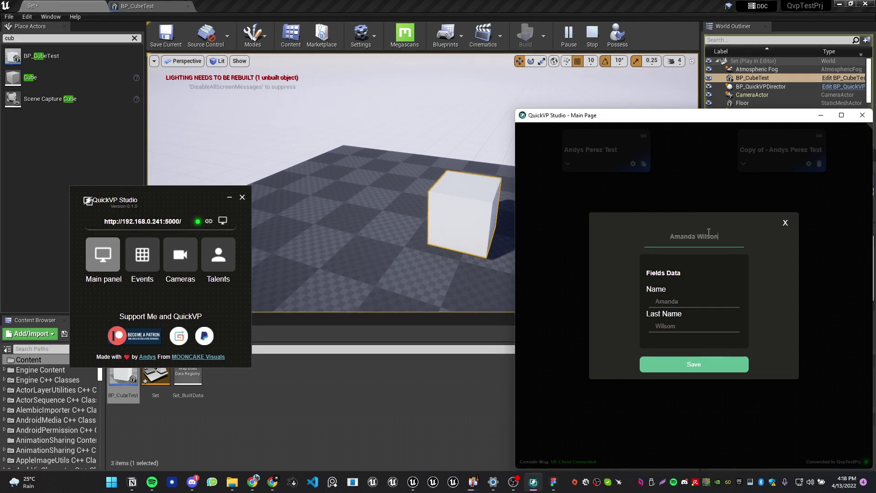
pyautogui.click(694, 364)
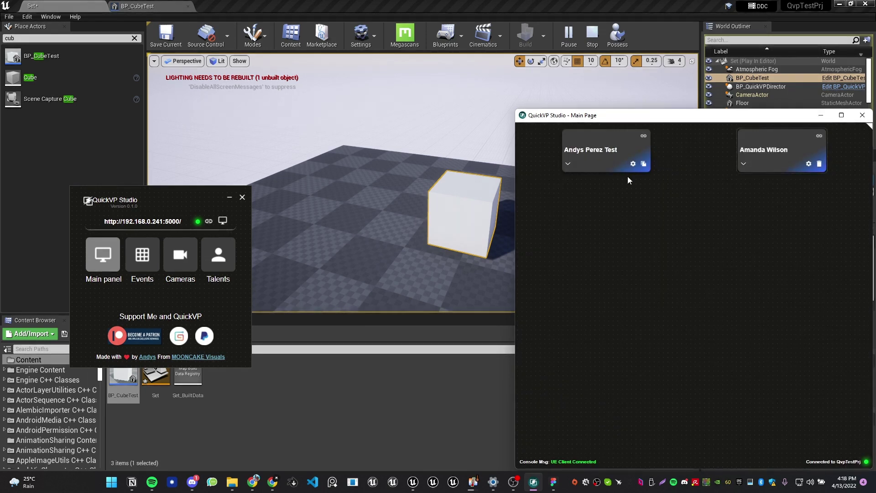
# Fire the first and second cards' events to test them
pyautogui.click(598, 153)
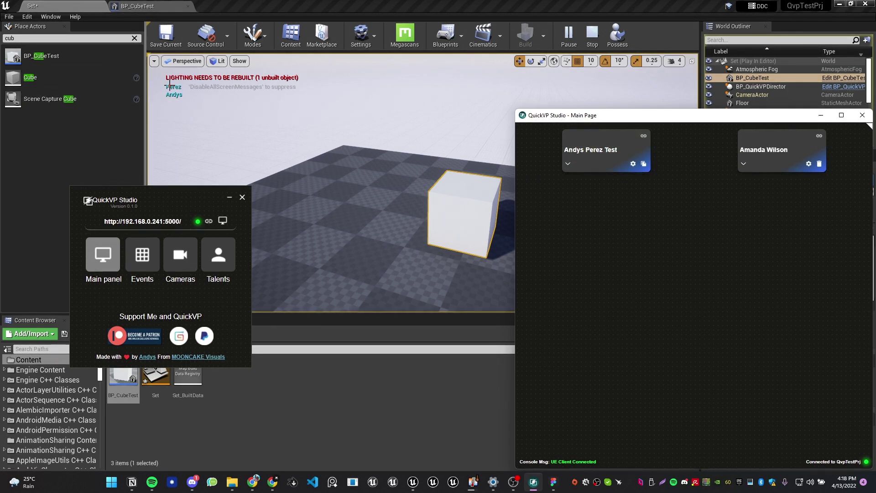
pyautogui.click(775, 150)
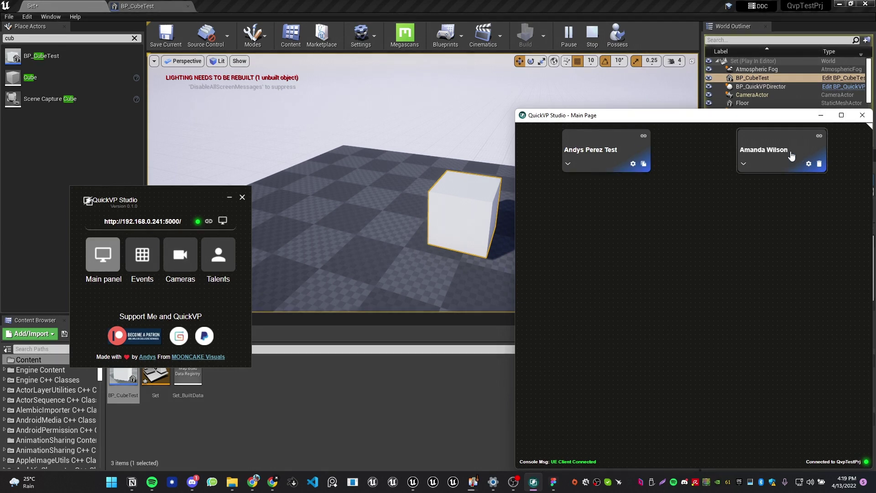
pyautogui.click(589, 156)
pyautogui.click(614, 150)
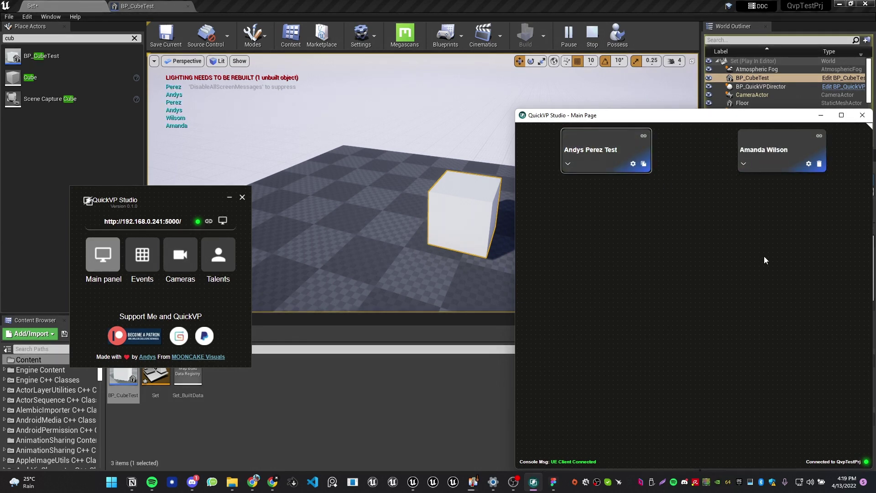
# Add a third card copy with a new person's name, last name and title, and save
pyautogui.click(644, 164)
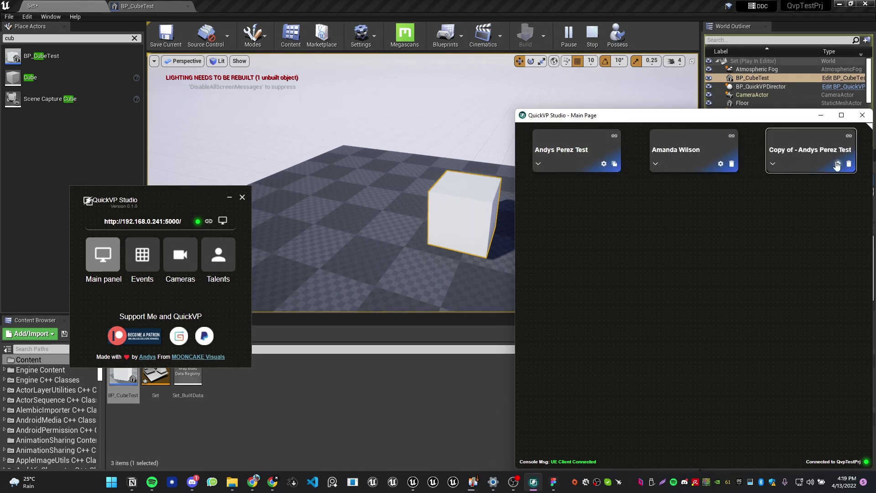
pyautogui.click(837, 165)
pyautogui.doubleClick(685, 299)
pyautogui.press('Tab')
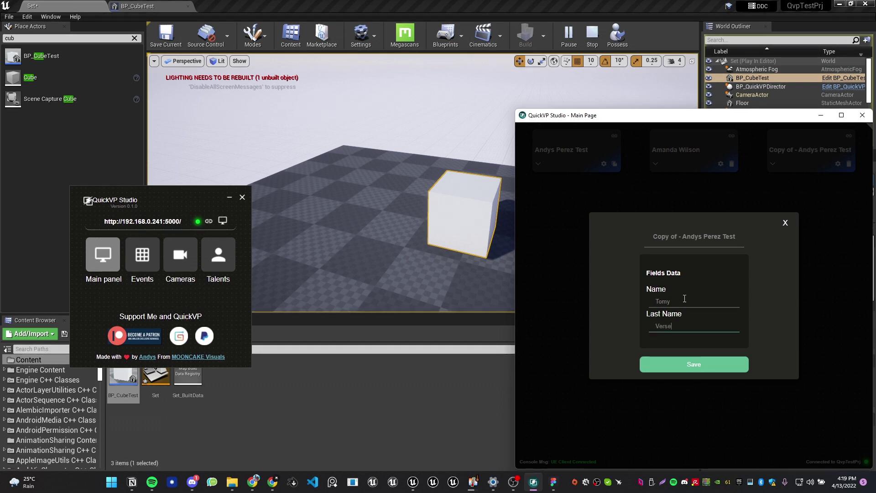
pyautogui.tripleClick(705, 237)
pyautogui.write('Tomy')
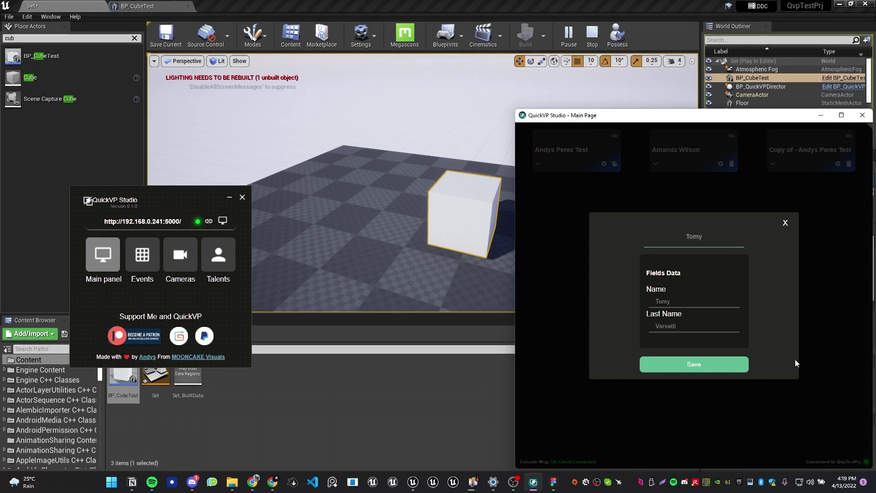
pyautogui.click(662, 363)
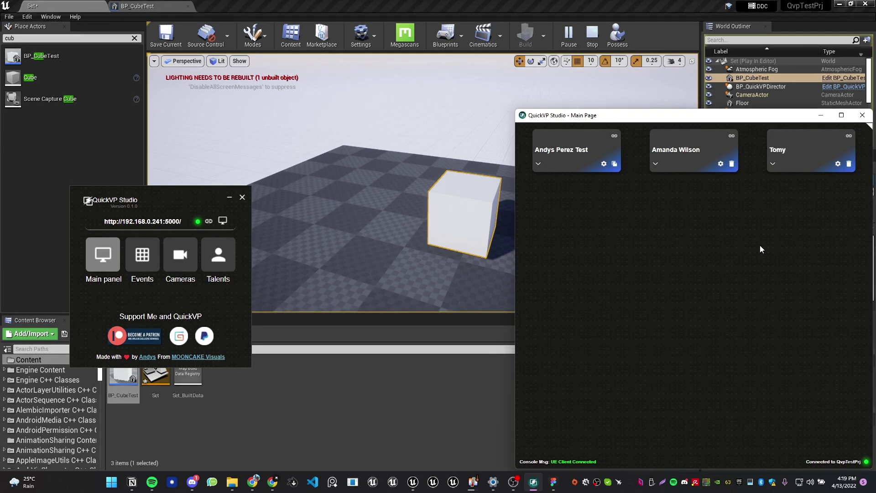
# Stop the play session and open BP_CubeTest's Event Graph
pyautogui.click(683, 47)
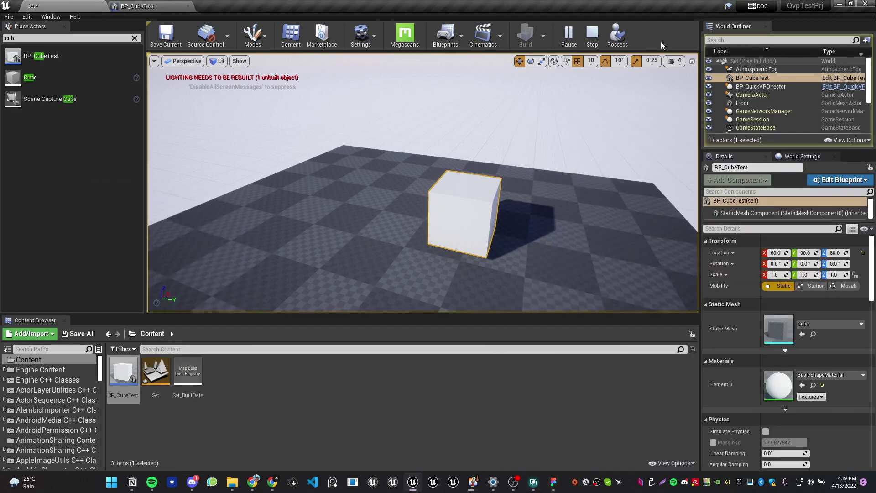
pyautogui.click(593, 36)
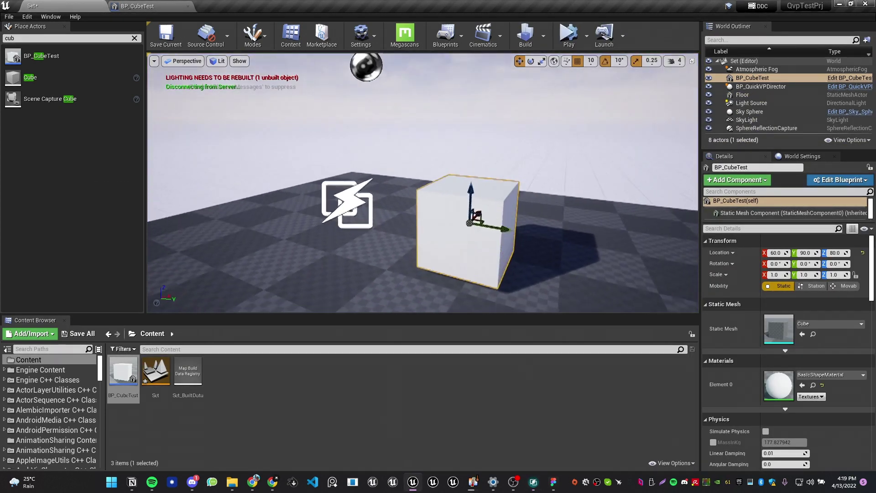
pyautogui.click(125, 5)
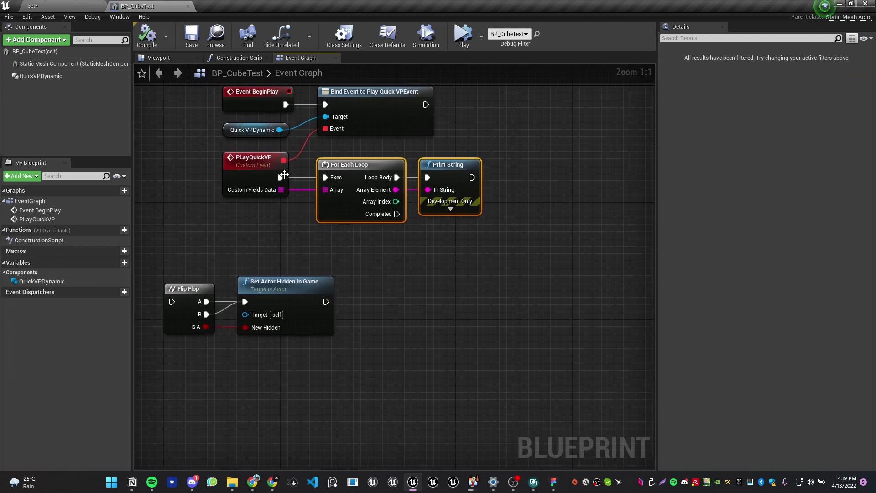
# Move the loop and Print String nodes aside and wire PLayQuickVP into the Flip Flop
pyautogui.moveTo(326, 174); pyautogui.dragTo(224, 378)
pyautogui.moveTo(342, 341); pyautogui.dragTo(328, 164)
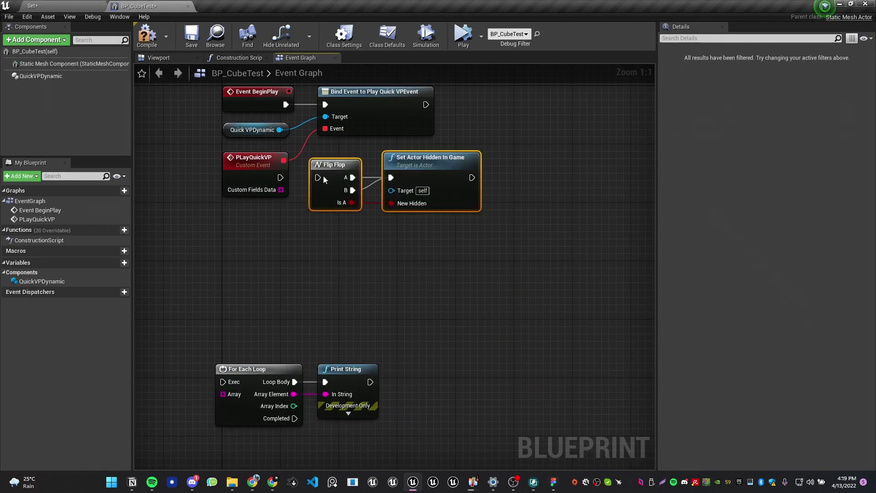
pyautogui.click(280, 181)
pyautogui.moveTo(278, 181); pyautogui.dragTo(321, 180)
# Save BP_CubeTest, return to the Set level, and start playing
pyautogui.click(191, 40)
pyautogui.click(63, 4)
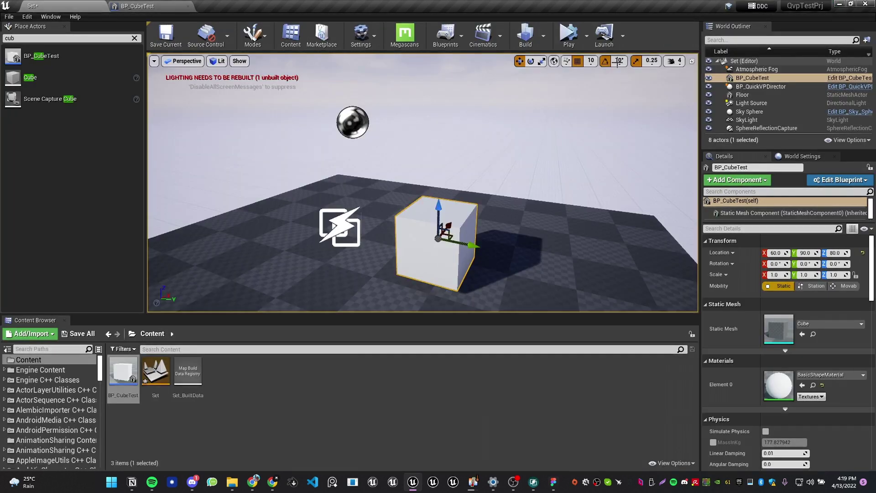
pyautogui.click(569, 34)
# Play-test the QuickVP cards, toggling the cube's visibility repeatedly
pyautogui.click(533, 482)
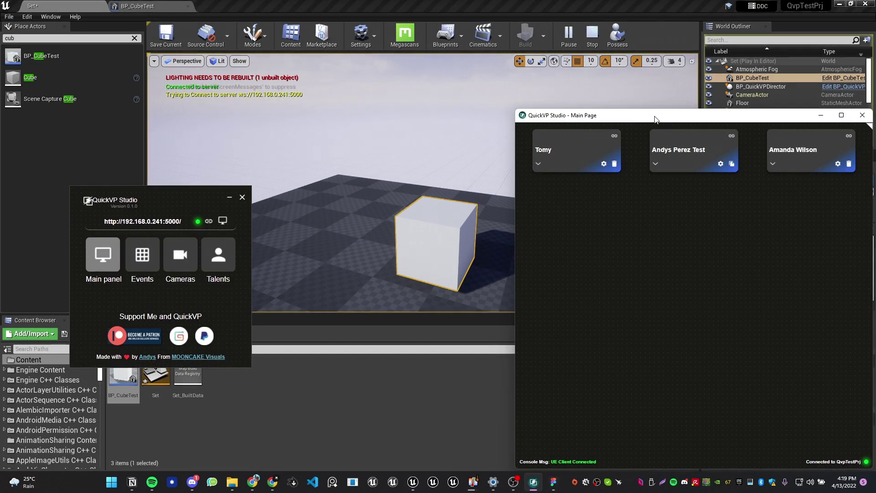
pyautogui.moveTo(543, 108); pyautogui.dragTo(552, 237)
pyautogui.click(577, 281)
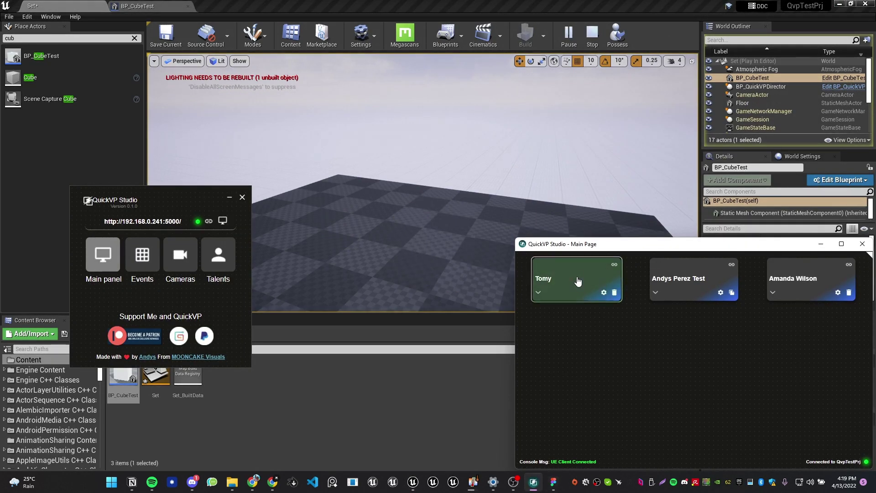
pyautogui.click(676, 279)
pyautogui.click(798, 282)
pyautogui.click(675, 279)
pyautogui.click(584, 279)
pyautogui.click(675, 279)
pyautogui.click(797, 282)
pyautogui.click(655, 274)
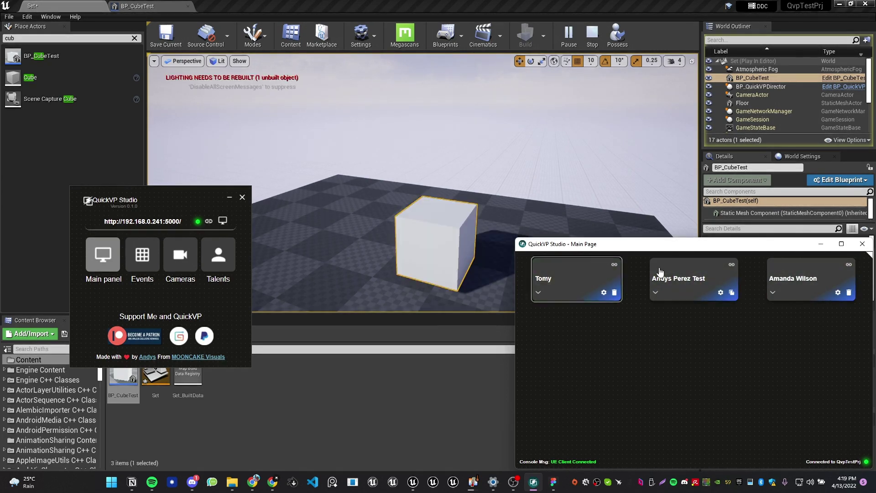
# Stop playing and inspect the QuickVPDynamic component's event settings
pyautogui.click(592, 34)
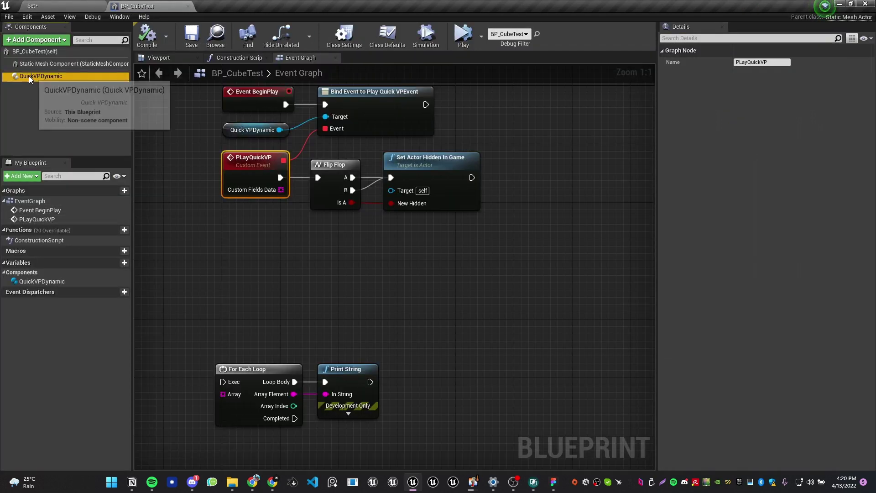
pyautogui.click(32, 76)
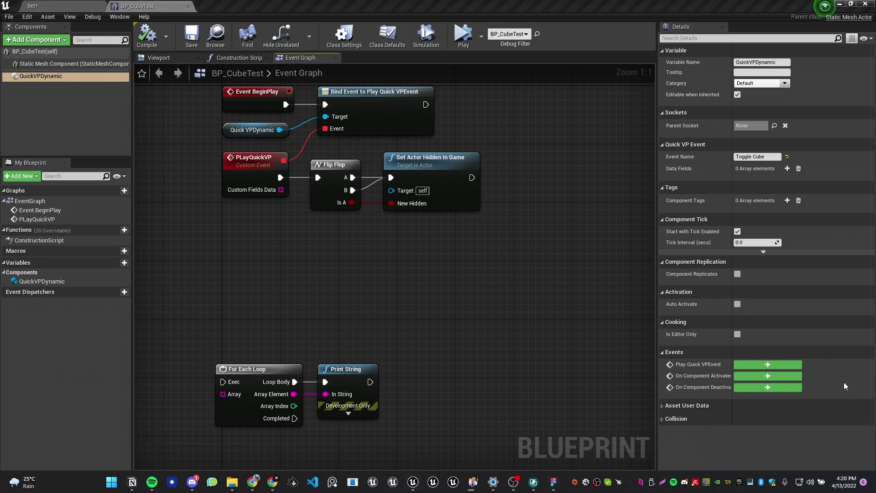
pyautogui.click(34, 5)
# Resume play and delete the first and third talent cards
pyautogui.click(569, 36)
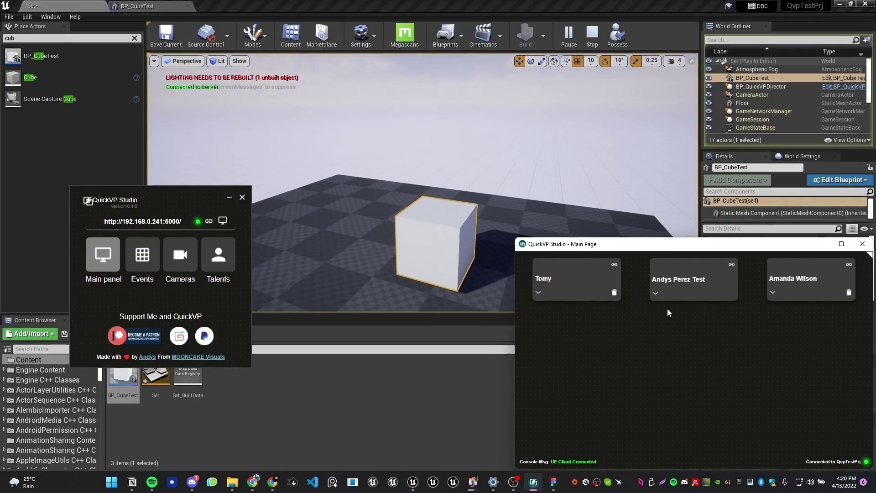
pyautogui.click(849, 293)
pyautogui.click(643, 292)
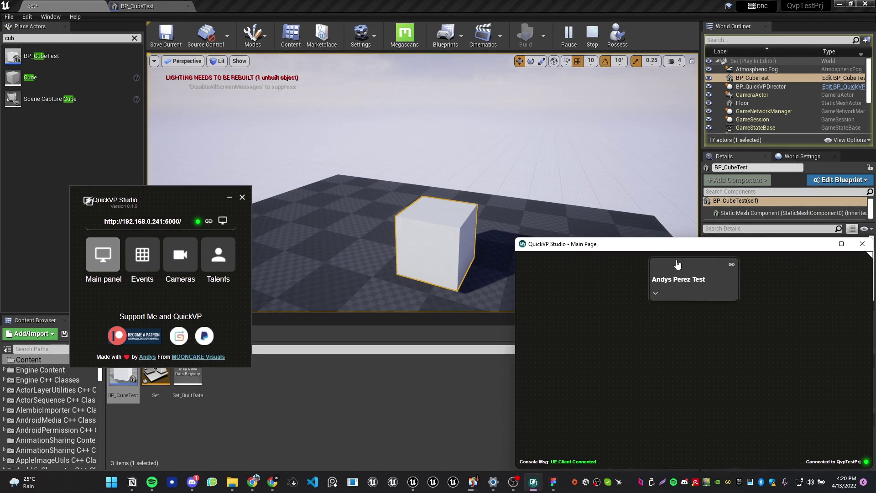
# Stop playing and Alt-drag the cube to create BP_CubeTest2 at 60, -230, 80
pyautogui.moveTo(667, 246); pyautogui.dragTo(646, 184)
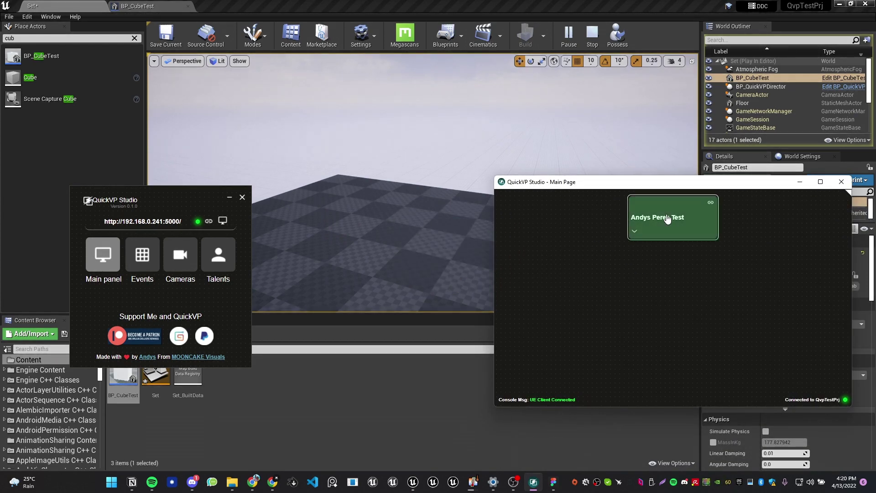
pyautogui.click(591, 35)
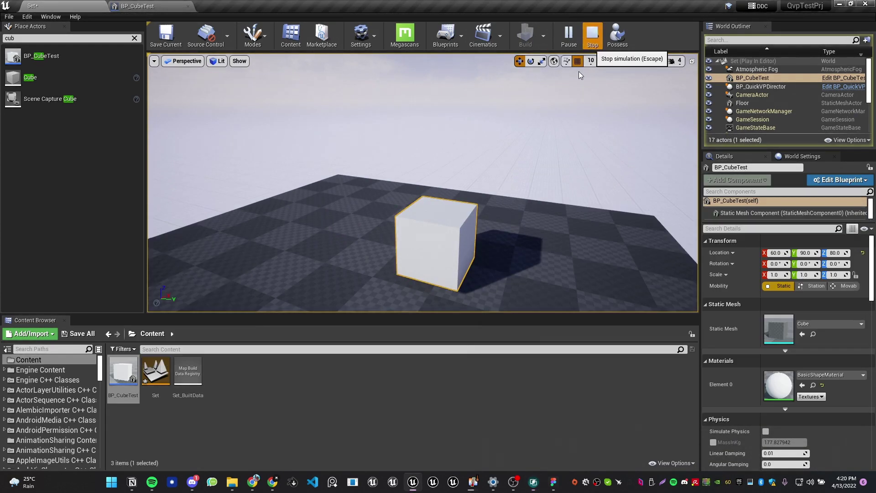
pyautogui.keyDown('alt'); pyautogui.moveTo(438, 207); pyautogui.dragTo(274, 172); pyautogui.keyUp('alt')
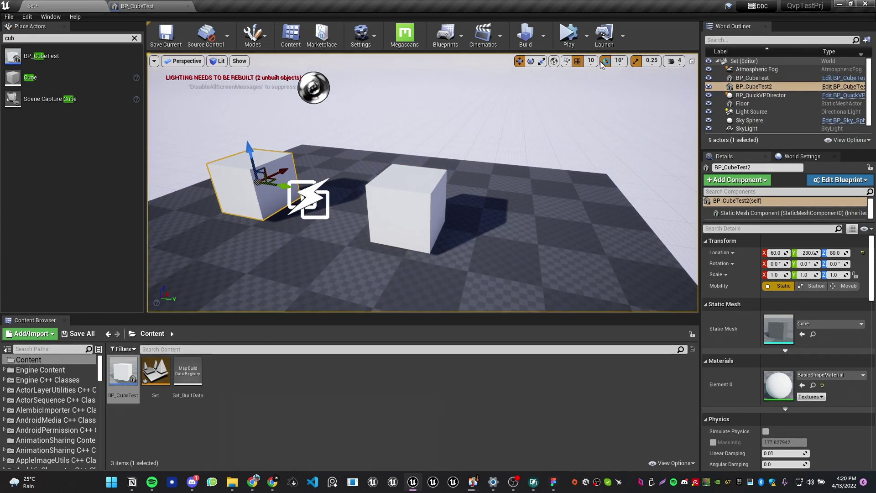
# Play the level, fire the remaining card against the duplicate cube, then stop
pyautogui.click(569, 34)
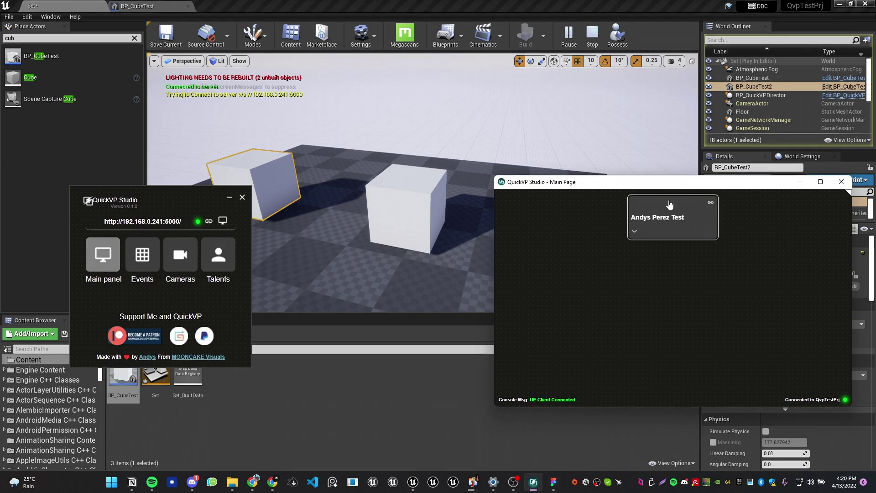
pyautogui.click(661, 283)
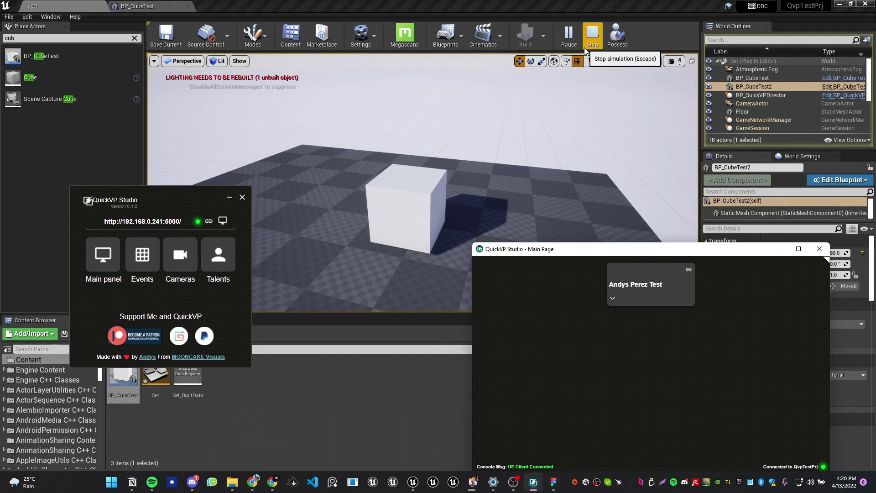
pyautogui.click(593, 37)
# Change BP_CubeTest2's QuickVPDynamic Event Name to 'Toggle Second Cube', then play the level
pyautogui.moveTo(567, 135); pyautogui.dragTo(449, 225)
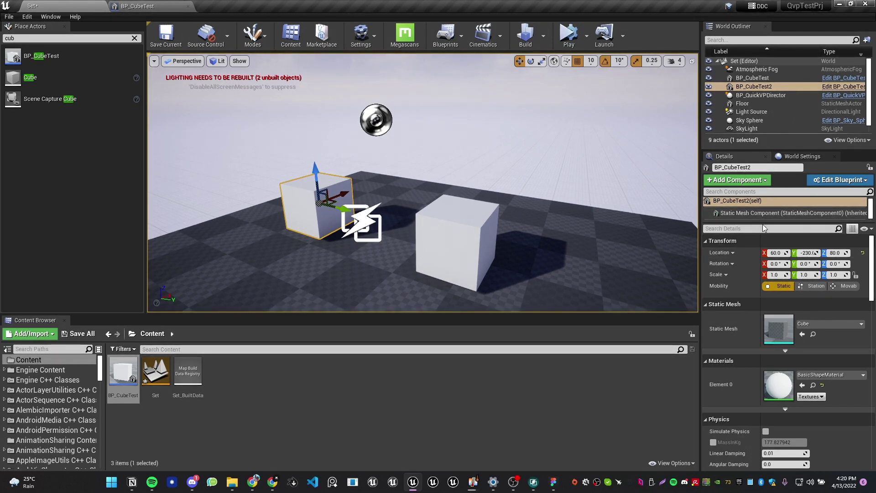
pyautogui.moveTo(766, 222); pyautogui.dragTo(766, 257)
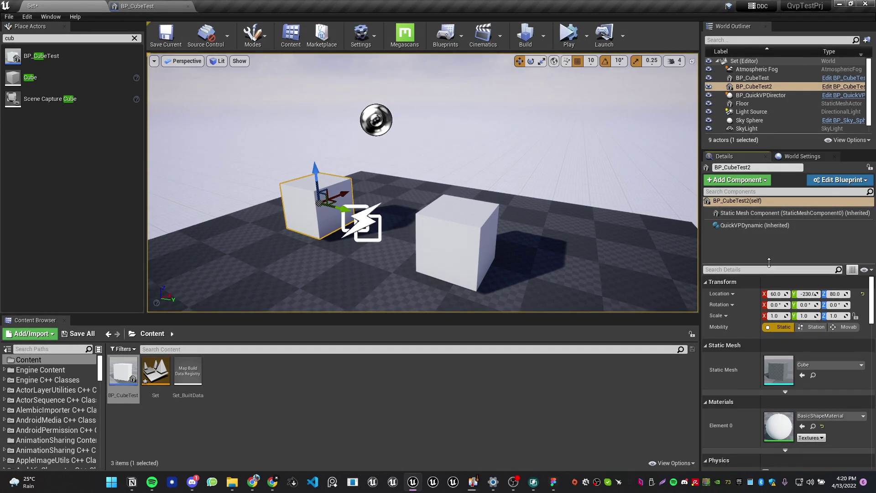
pyautogui.click(746, 226)
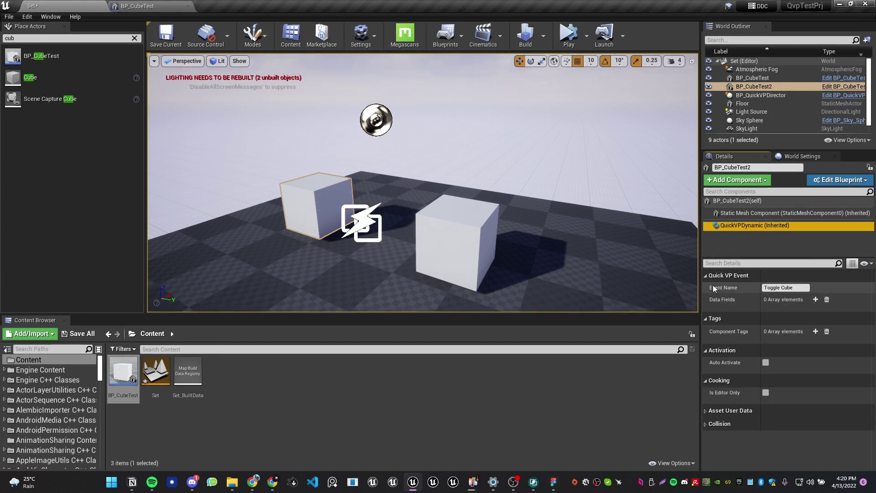
pyautogui.click(805, 288)
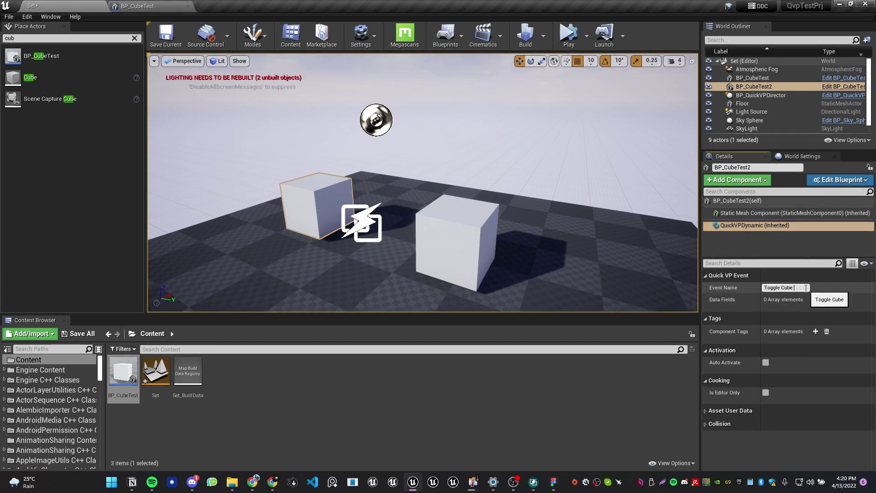
pyautogui.press('Left')
pyautogui.press('Left')
pyautogui.press('Left')
pyautogui.write('Second')
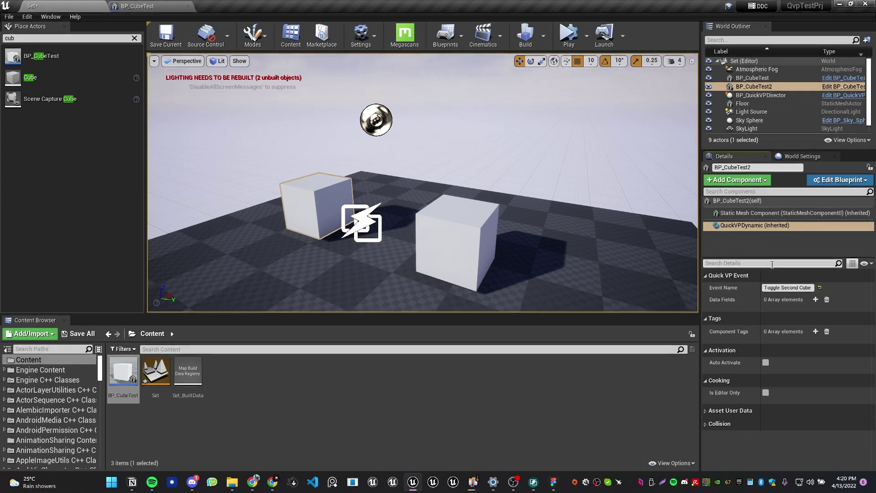
pyautogui.click(568, 34)
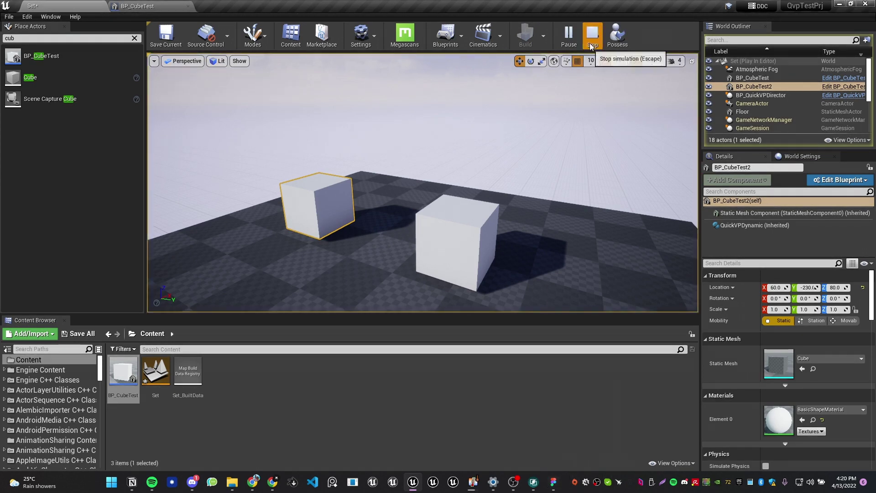
# Stop playing and check the original cube's QuickVPDynamic event settings
pyautogui.click(592, 34)
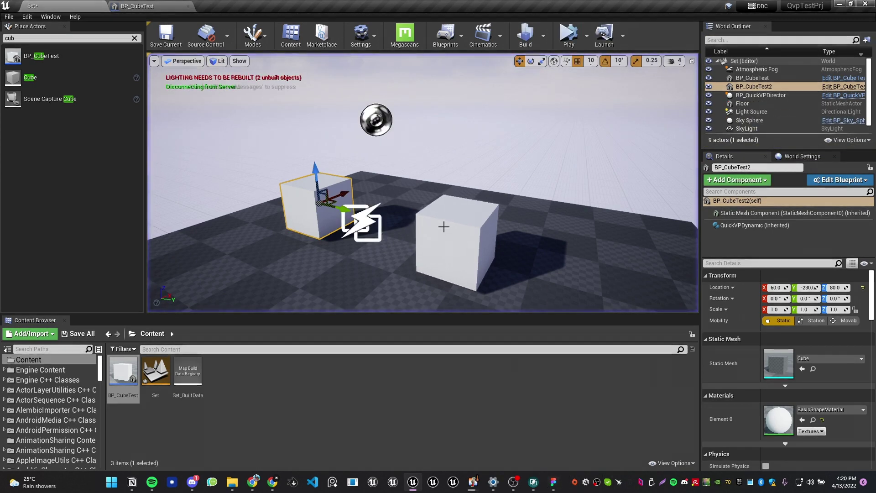
pyautogui.click(746, 226)
pyautogui.click(478, 236)
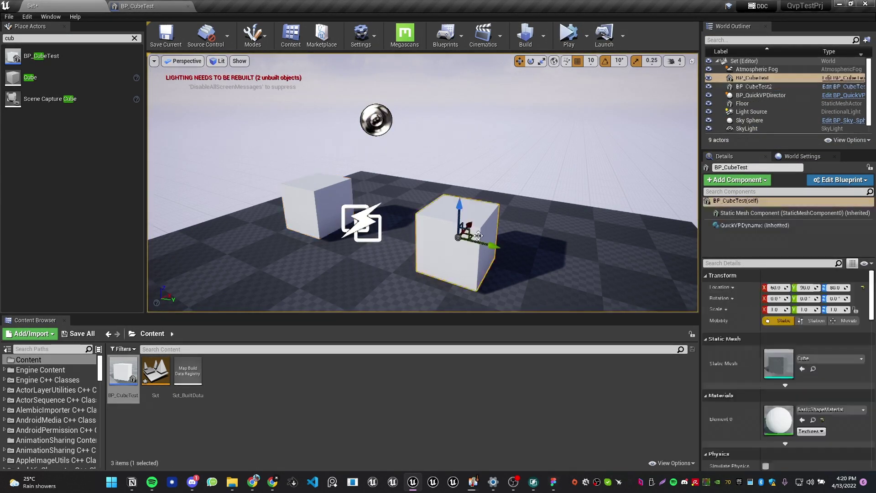
pyautogui.click(762, 225)
# Play the level and toggle the right cube several times with its card
pyautogui.click(566, 36)
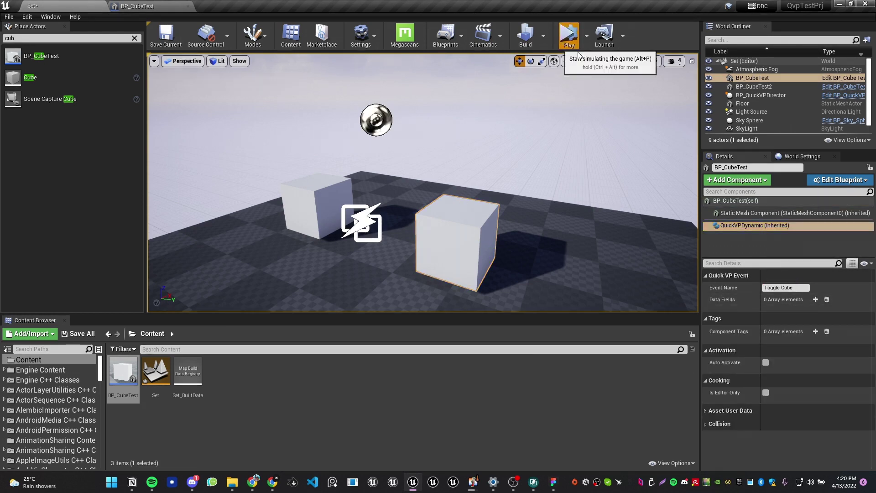
pyautogui.moveTo(612, 258); pyautogui.dragTo(663, 188)
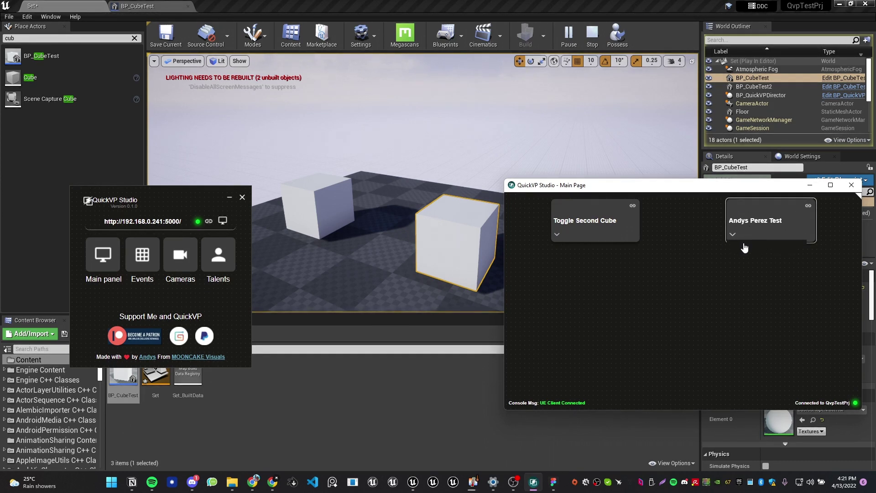
pyautogui.click(758, 217)
pyautogui.click(758, 218)
pyautogui.click(747, 223)
pyautogui.click(748, 226)
# Toggle the left cube with Toggle Second Cube, hide both cubes, then stop
pyautogui.click(585, 220)
pyautogui.click(585, 219)
pyautogui.click(585, 220)
pyautogui.click(585, 220)
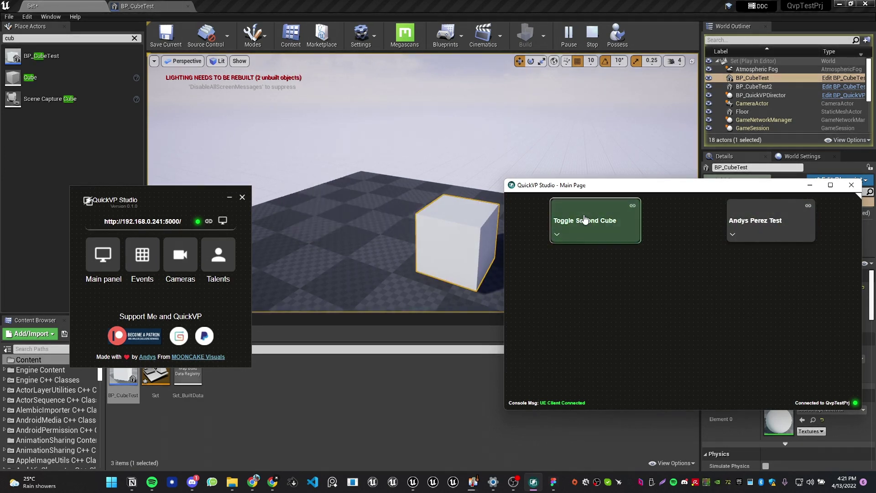
pyautogui.click(758, 220)
pyautogui.click(585, 220)
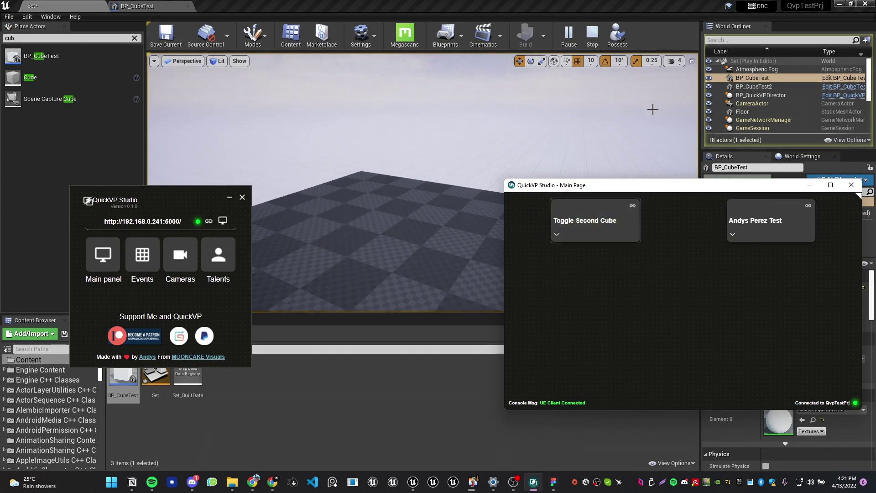
pyautogui.click(592, 35)
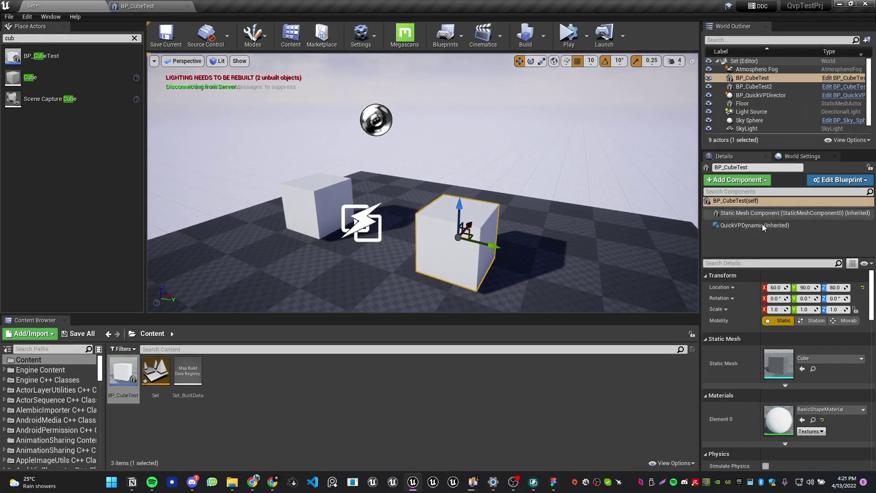
pyautogui.click(758, 225)
# Edit the original cube's Event Name, then play and toggle the right cube with Toggle first Cube
pyautogui.click(782, 287)
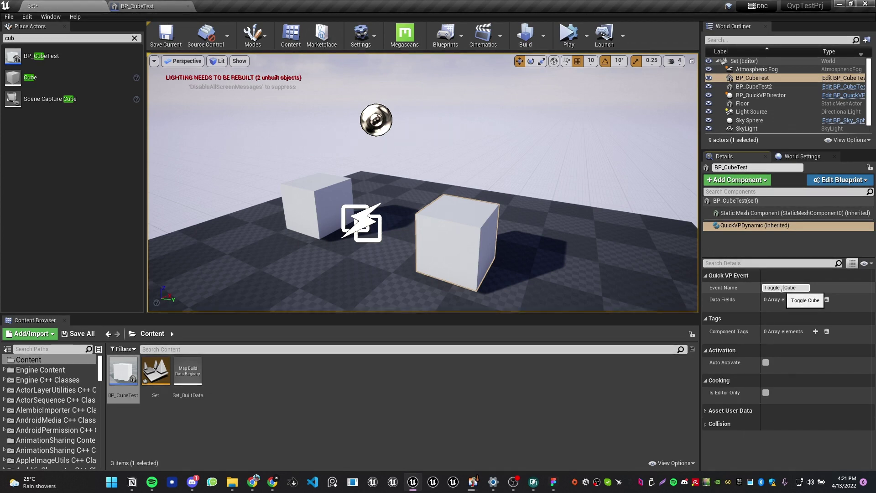
pyautogui.click(569, 44)
pyautogui.click(533, 482)
pyautogui.click(770, 227)
pyautogui.click(770, 227)
pyautogui.click(770, 228)
pyautogui.click(770, 227)
# Toggle the left cube with Toggle Second Cube, stop, and bring the editor to the front
pyautogui.click(572, 224)
pyautogui.click(572, 224)
pyautogui.click(573, 224)
pyautogui.click(573, 225)
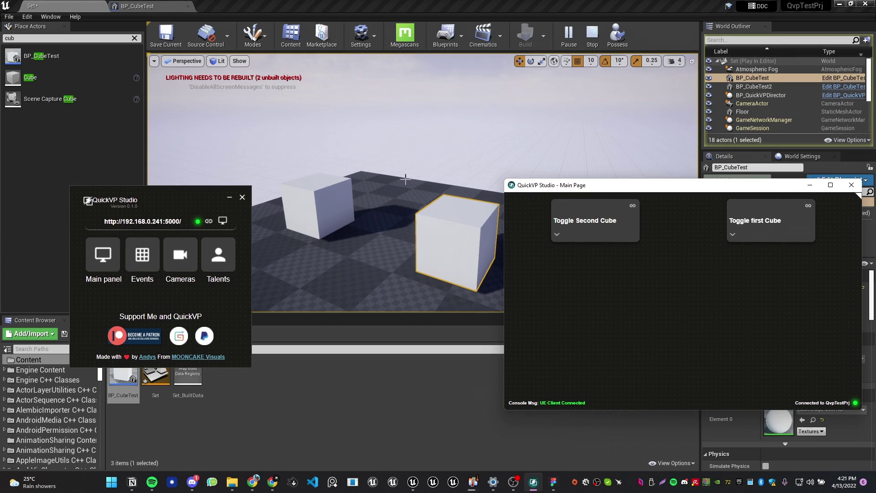
pyautogui.click(598, 39)
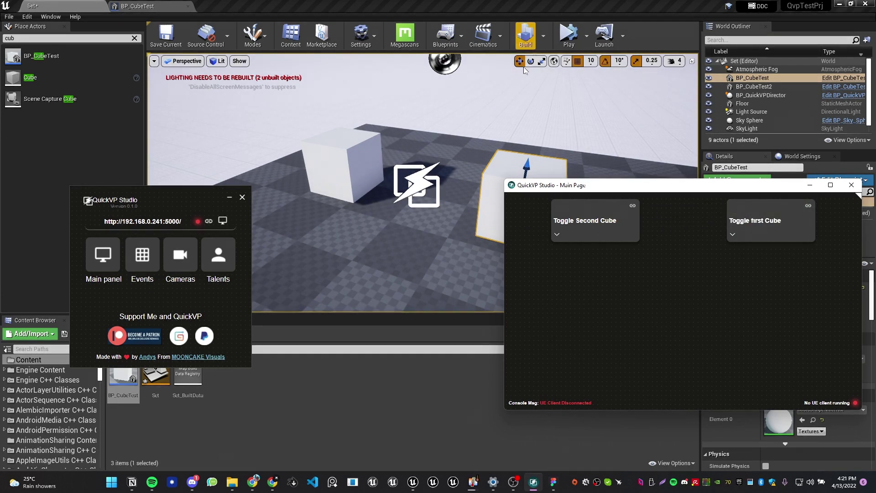
pyautogui.click(538, 75)
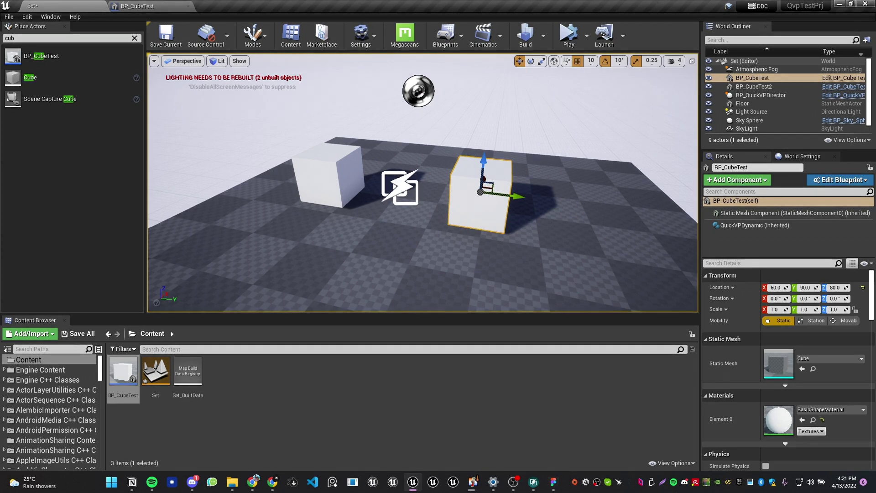
pyautogui.click(433, 224)
# Open the level blueprint and delete its unused Event Tick node
pyautogui.click(400, 187)
pyautogui.press('f')
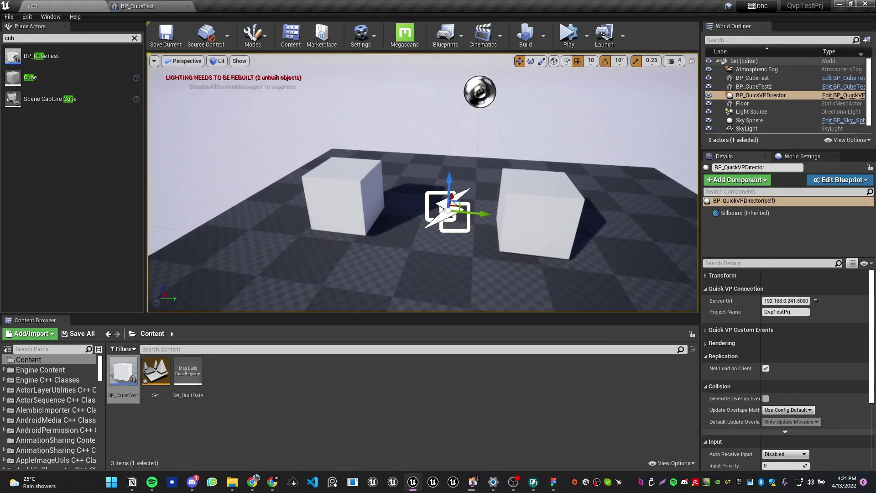
pyautogui.click(449, 38)
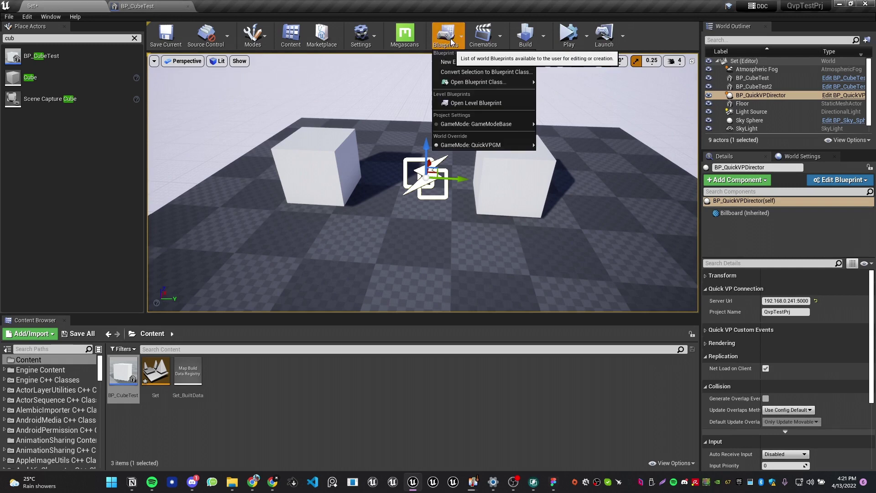
pyautogui.click(483, 102)
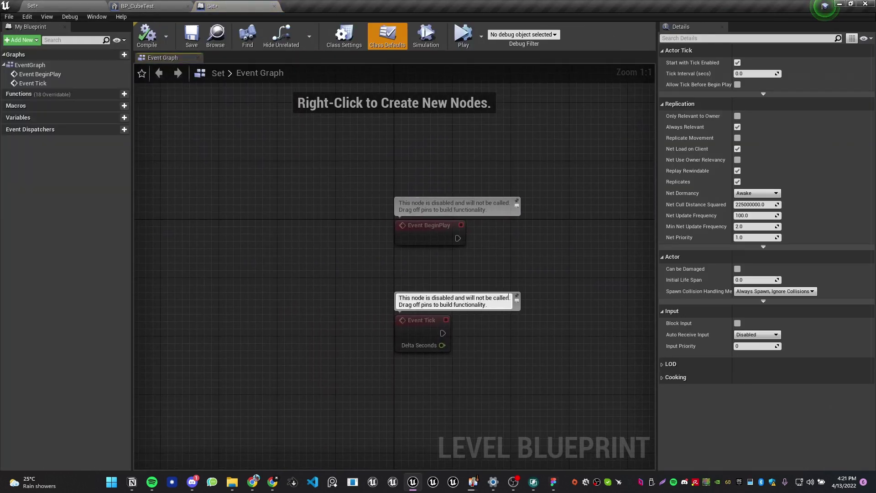
pyautogui.click(332, 260)
pyautogui.press('Delete')
pyautogui.click(323, 159)
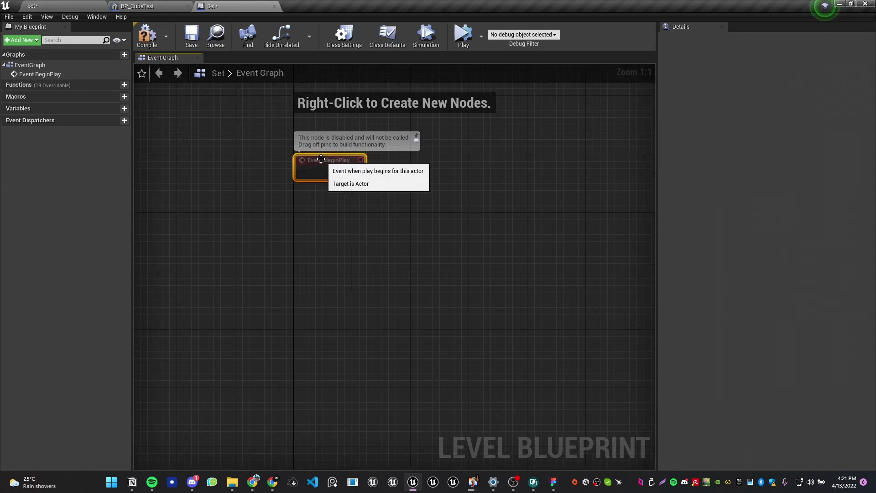
# Drop a BP_QuickVPDirector reference into the level blueprint graph
pyautogui.click(73, 6)
pyautogui.moveTo(758, 95); pyautogui.dragTo(624, 94)
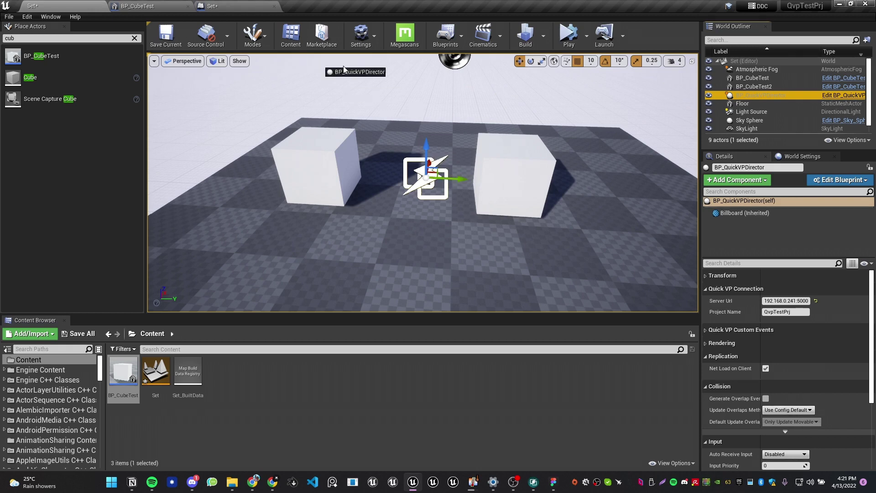
pyautogui.moveTo(229, 4); pyautogui.dragTo(229, 4)
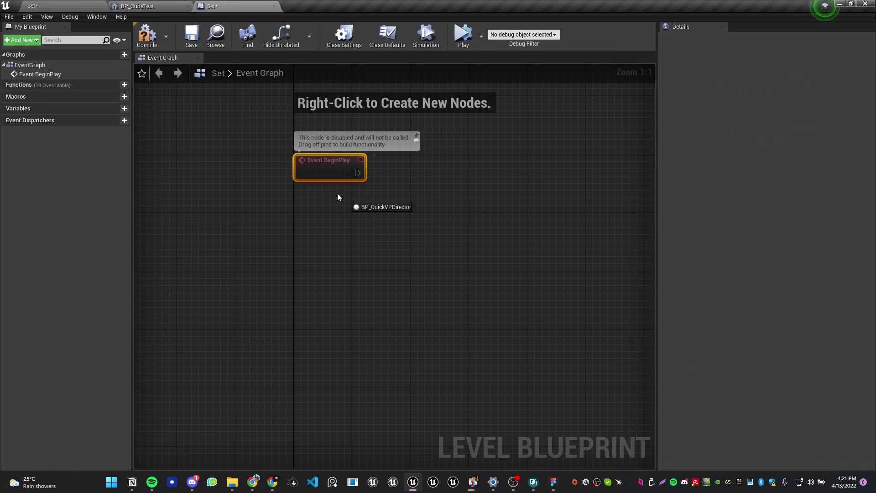
pyautogui.moveTo(358, 209); pyautogui.dragTo(316, 231)
pyautogui.moveTo(392, 245); pyautogui.dragTo(305, 252)
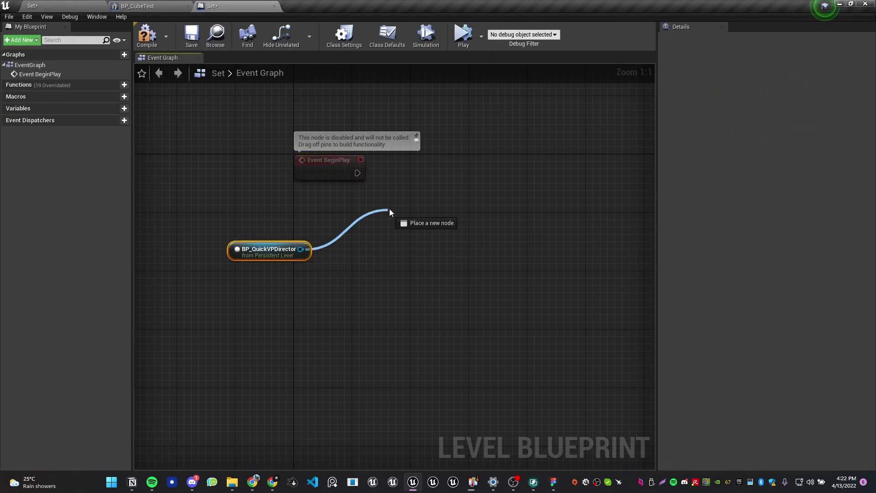
# Add a Bind Event to Play Quick VPEvent node from the director, driven by BeginPlay
pyautogui.moveTo(388, 210); pyautogui.dragTo(388, 204)
pyautogui.write('bindeve')
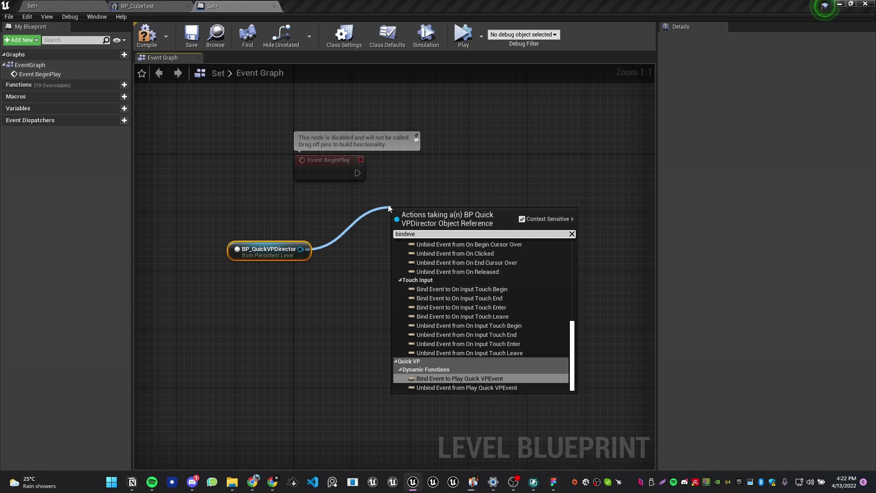
pyautogui.press('Return')
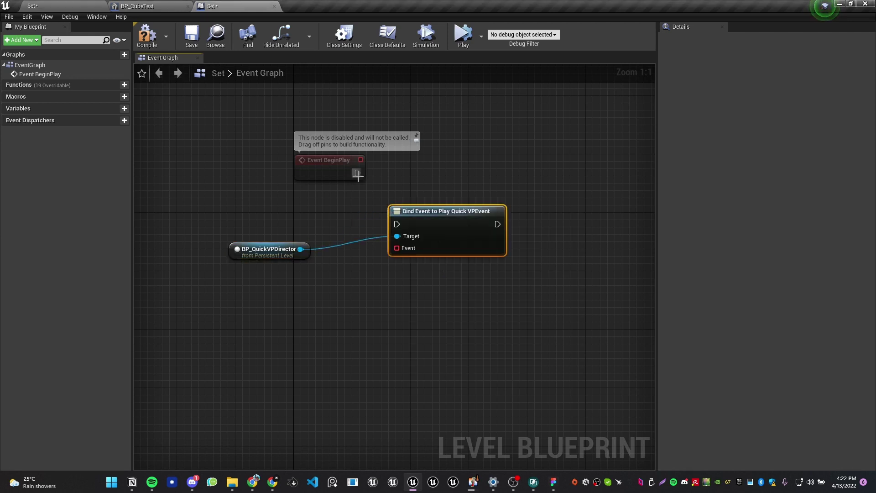
pyautogui.moveTo(397, 232); pyautogui.dragTo(413, 171)
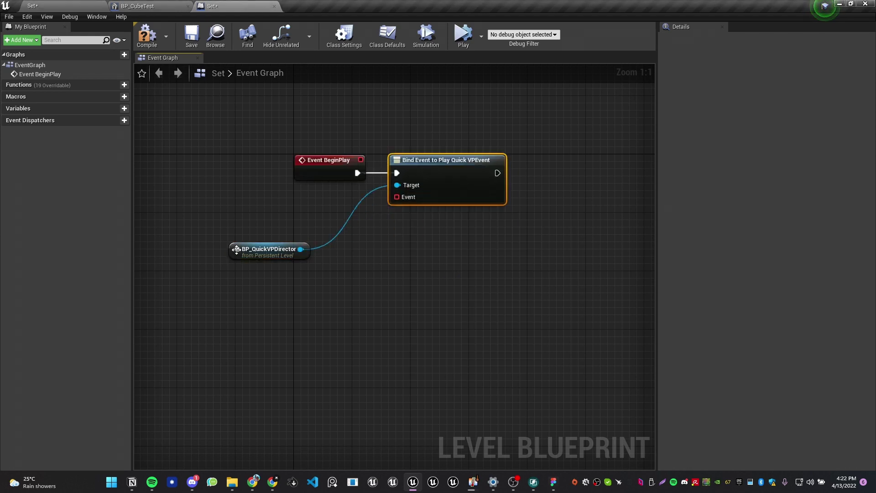
pyautogui.moveTo(236, 249); pyautogui.dragTo(300, 194)
# Create a PlayQuickvp custom event on the bind node's Event input and tidy the nodes
pyautogui.moveTo(396, 197); pyautogui.dragTo(377, 252)
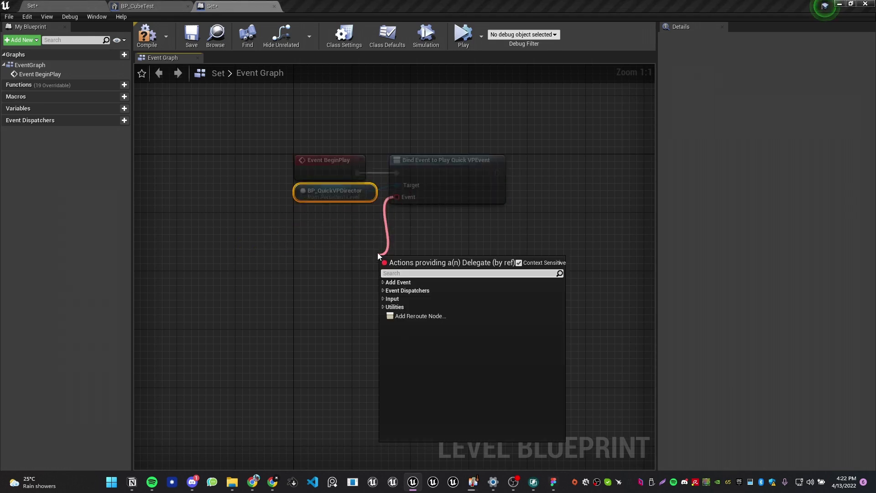
pyautogui.write('custom')
pyautogui.press('Return')
pyautogui.write('PlayQuickvp')
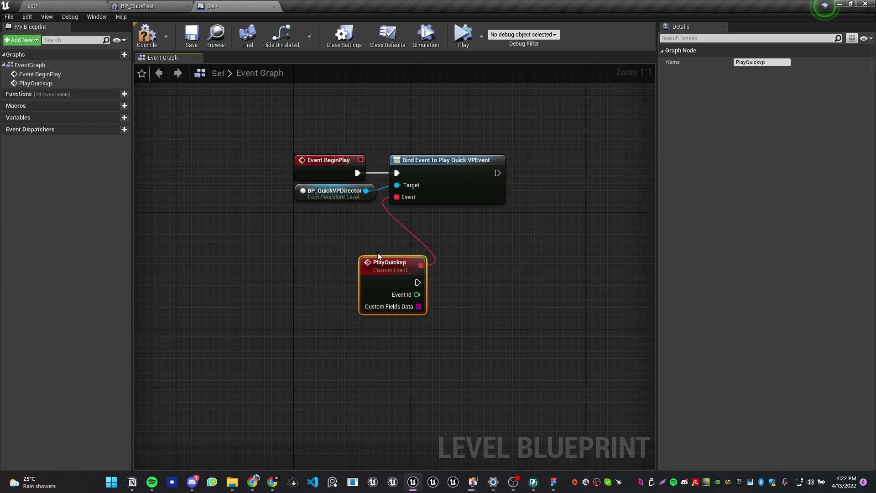
pyautogui.moveTo(389, 266); pyautogui.dragTo(330, 216)
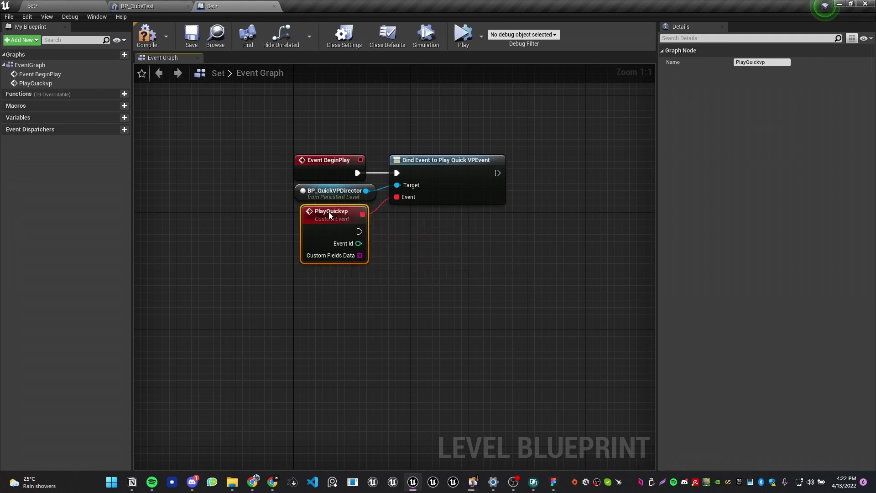
pyautogui.click(451, 175)
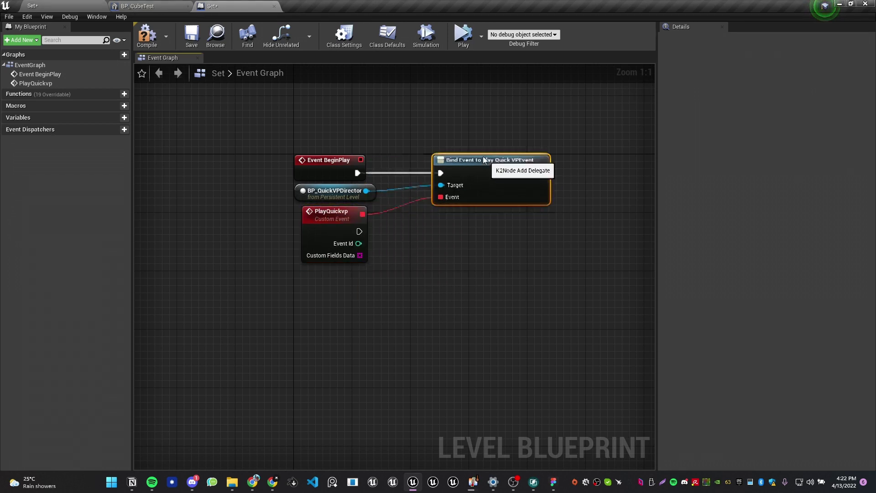
pyautogui.click(340, 221)
pyautogui.moveTo(343, 196); pyautogui.dragTo(321, 244)
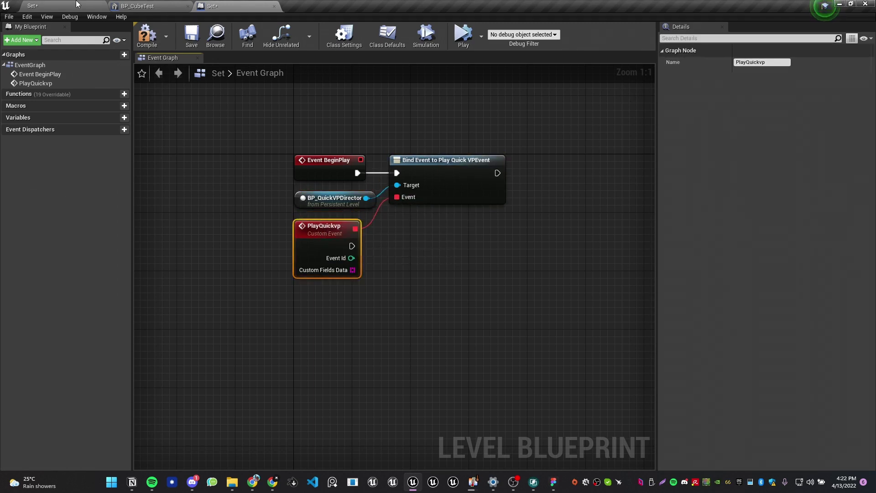
pyautogui.click(32, 6)
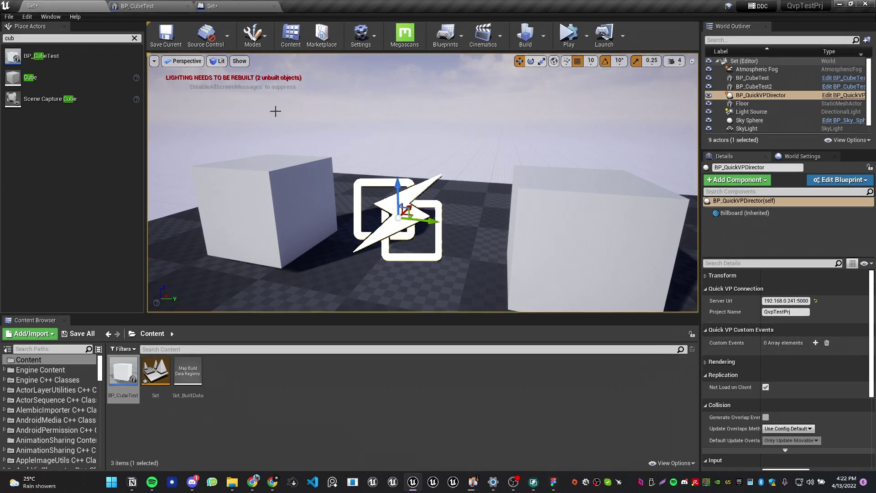
# Open the BP_CubeTest blueprint's Event Graph from the cube selection
pyautogui.click(554, 200)
pyautogui.click(828, 86)
pyautogui.click(828, 78)
pyautogui.click(829, 86)
pyautogui.click(829, 77)
pyautogui.click(828, 84)
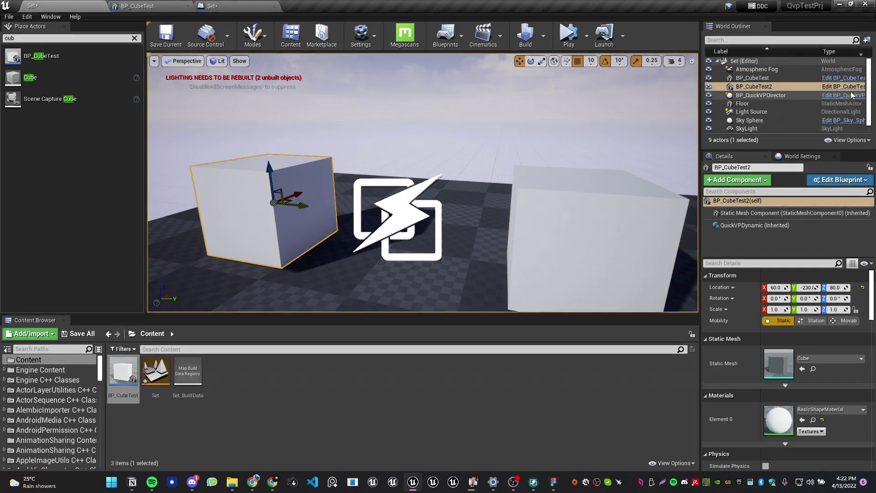
pyautogui.click(830, 86)
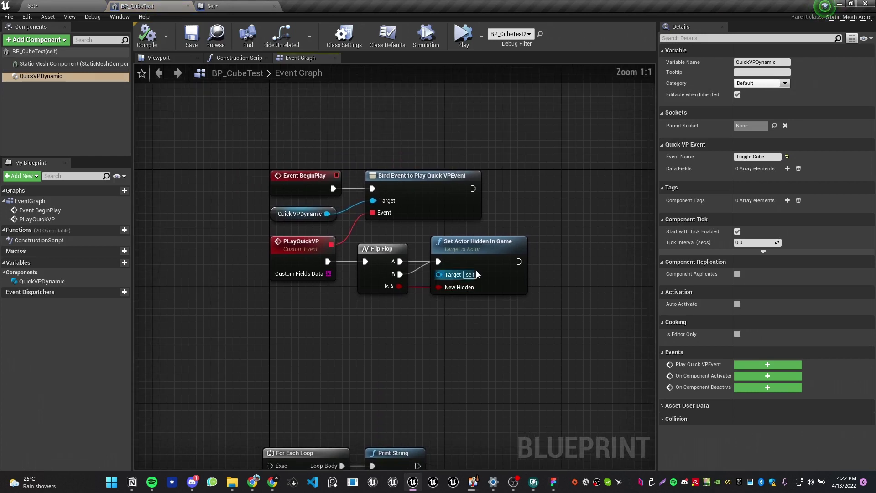
# Move the Flip Flop and hide nodes down and add a new custom event node
pyautogui.moveTo(568, 348); pyautogui.dragTo(373, 244)
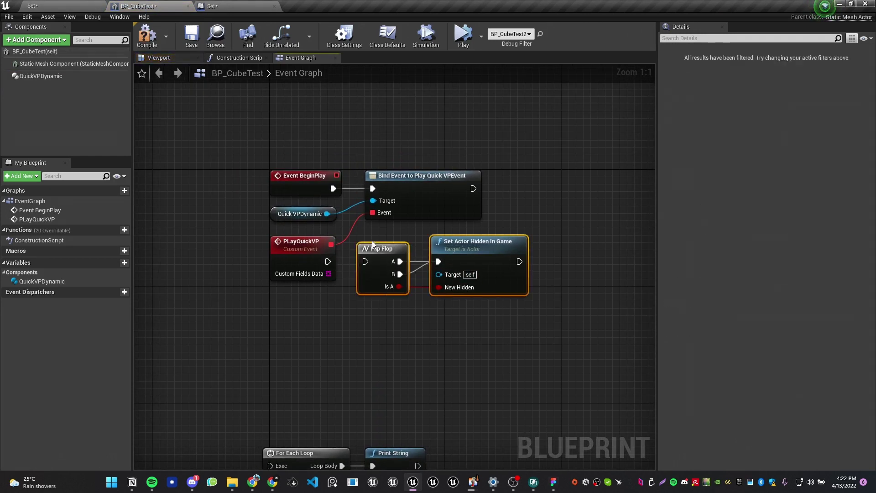
pyautogui.moveTo(523, 297); pyautogui.dragTo(502, 364)
pyautogui.moveTo(501, 364); pyautogui.dragTo(293, 303, button='right')
pyautogui.rightClick(293, 302)
pyautogui.write('custom event')
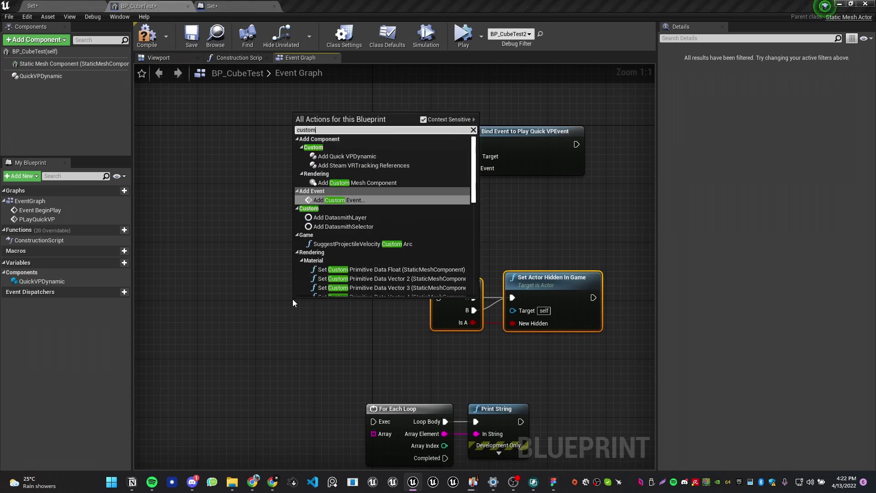
pyautogui.press('Return')
# Name the custom event ToogleCube and wire it into the Flip Flop input
pyautogui.write('Toog')
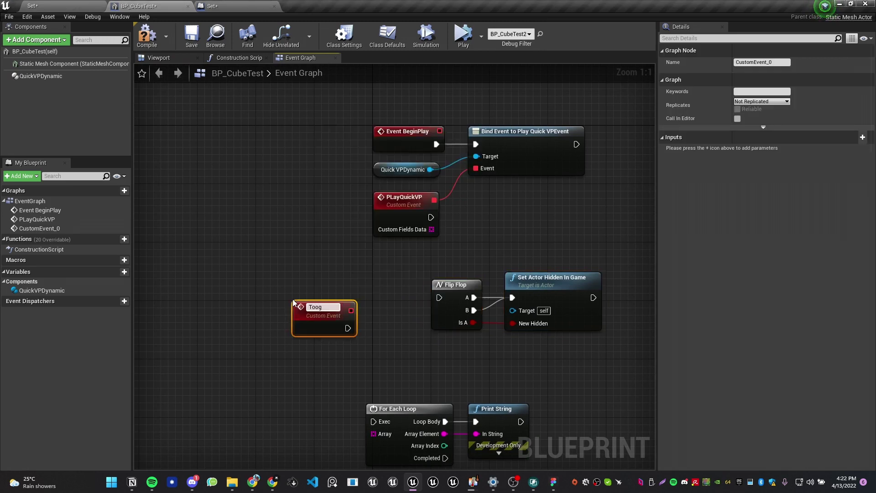
pyautogui.write('leCube\\')
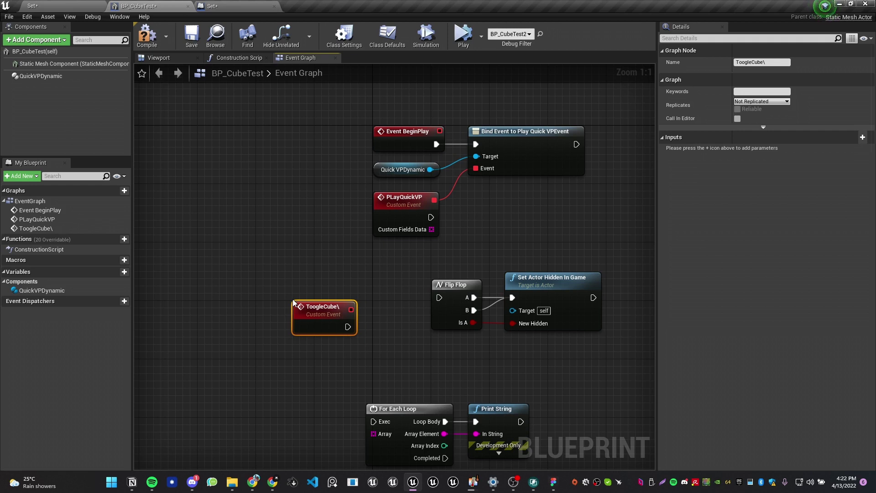
pyautogui.press('Return')
pyautogui.press('End')
pyautogui.press('BackSpace')
pyautogui.press('Return')
pyautogui.moveTo(349, 327); pyautogui.dragTo(439, 298)
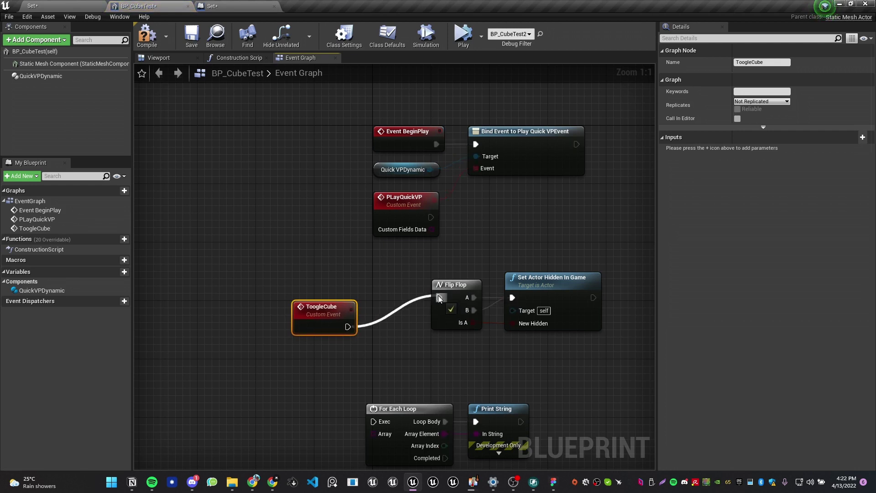
pyautogui.moveTo(323, 309); pyautogui.dragTo(374, 280)
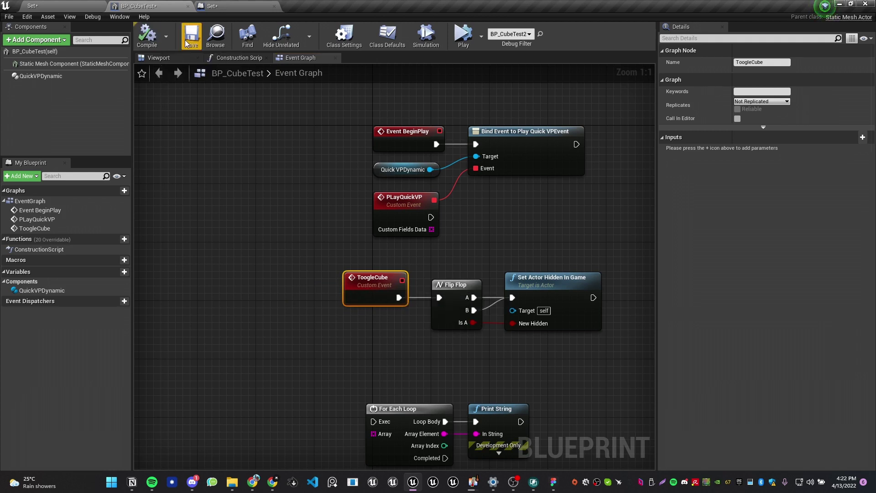
pyautogui.click(60, 6)
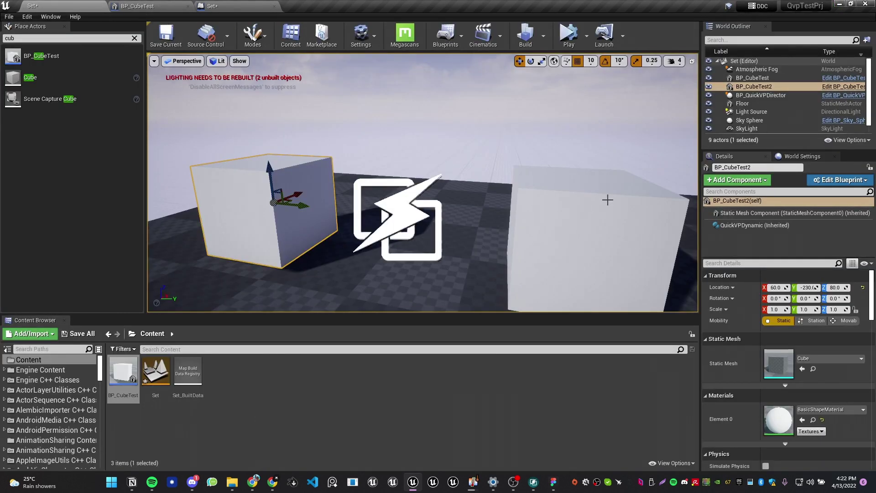
# Drop references to both cube actors into the level blueprint graph
pyautogui.moveTo(753, 82); pyautogui.dragTo(325, 17)
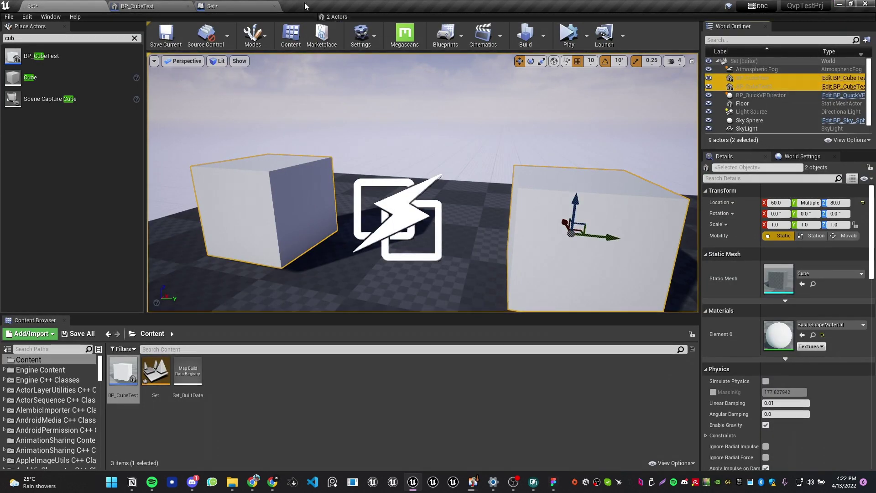
pyautogui.moveTo(227, 4); pyautogui.dragTo(242, 6)
pyautogui.moveTo(274, 347); pyautogui.dragTo(275, 355)
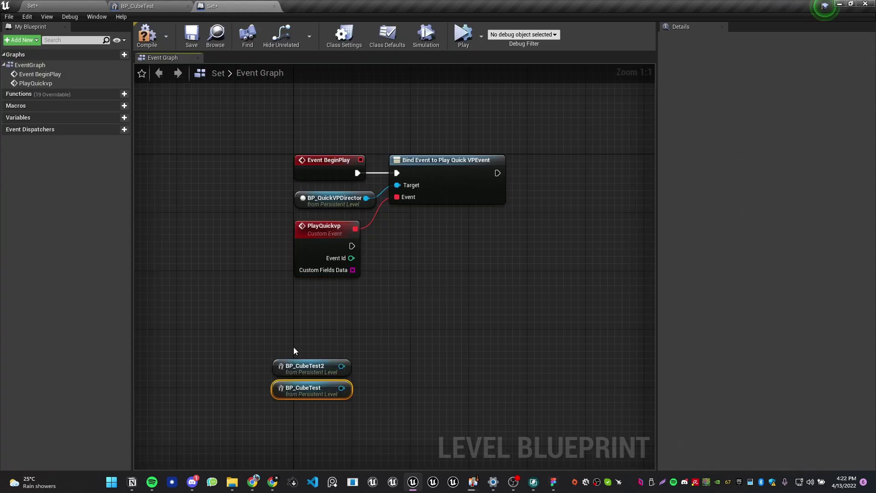
pyautogui.moveTo(276, 355); pyautogui.dragTo(268, 319, button='right')
pyautogui.click(69, 5)
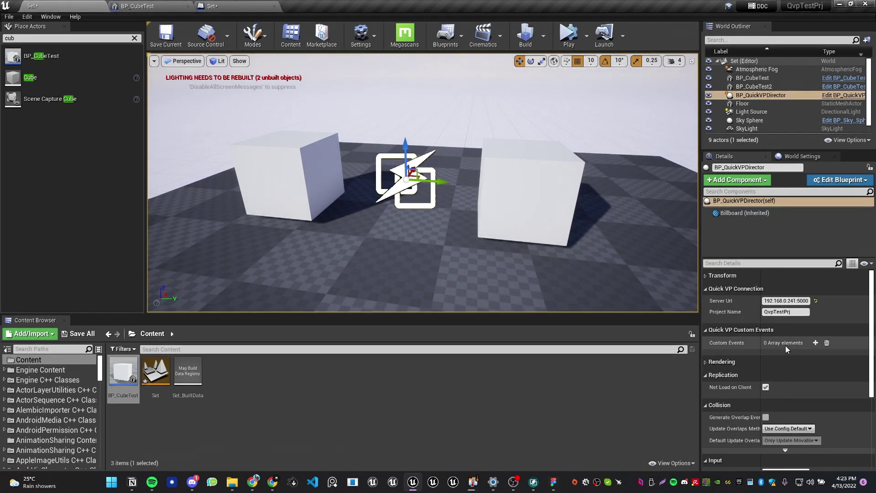
# Add a director custom event entry named Toggle Cube One
pyautogui.click(815, 342)
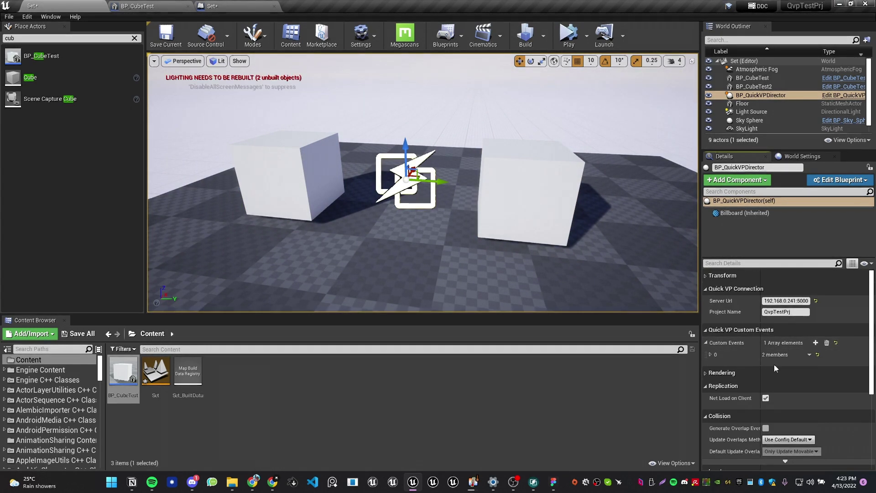
pyautogui.click(709, 354)
pyautogui.click(793, 365)
pyautogui.write('Toggle Cub')
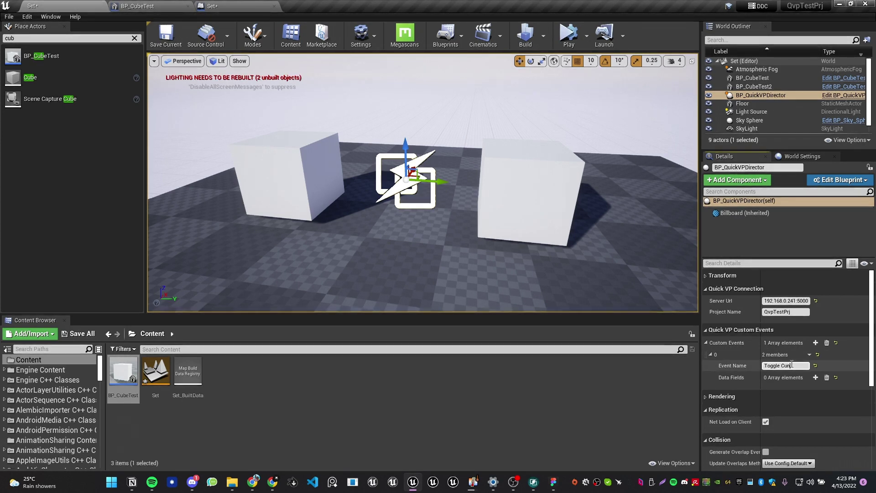
pyautogui.write('e One')
pyautogui.press('Return')
pyautogui.click(816, 342)
# Add a second director custom event entry named Toggle Cube Two
pyautogui.scroll(-1, 753, 356)
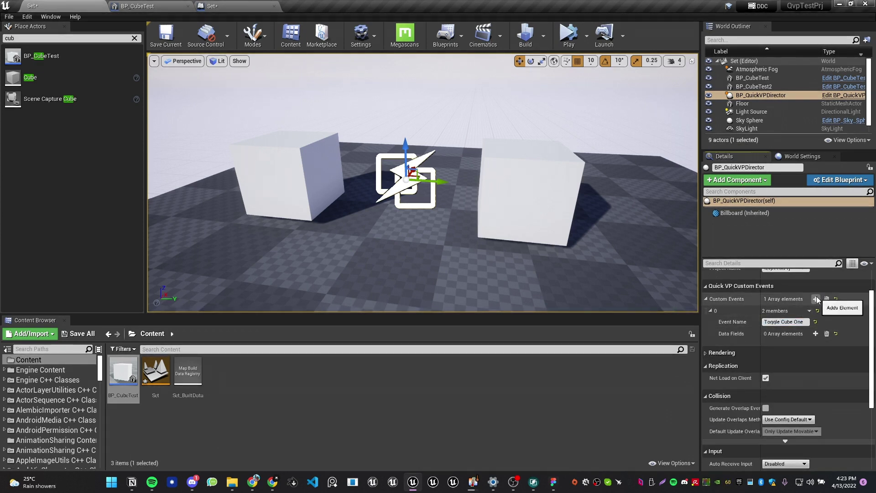
pyautogui.click(710, 345)
pyautogui.click(710, 345)
pyautogui.click(785, 356)
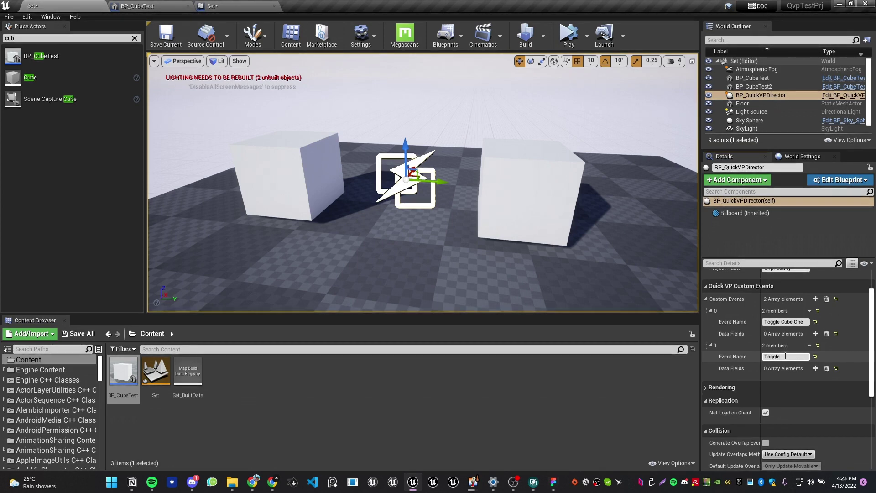
pyautogui.write('Toggle Cube Two')
pyautogui.click(782, 355)
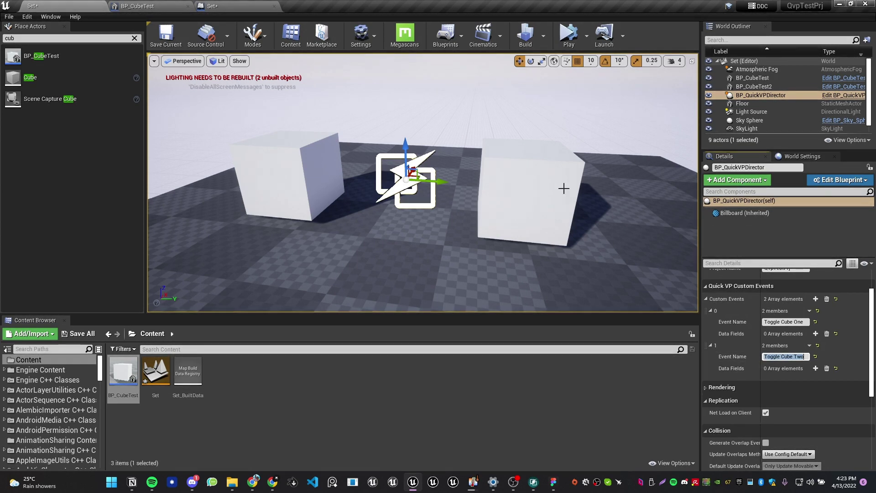
pyautogui.click(569, 34)
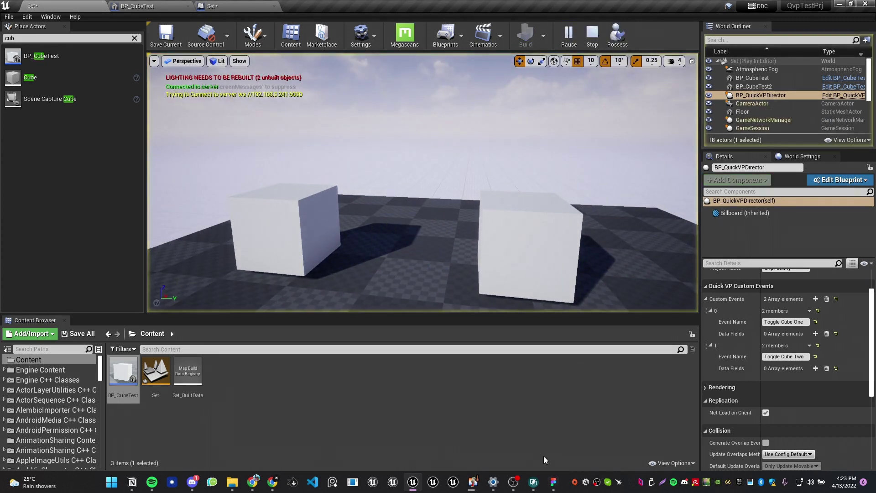
pyautogui.click(533, 481)
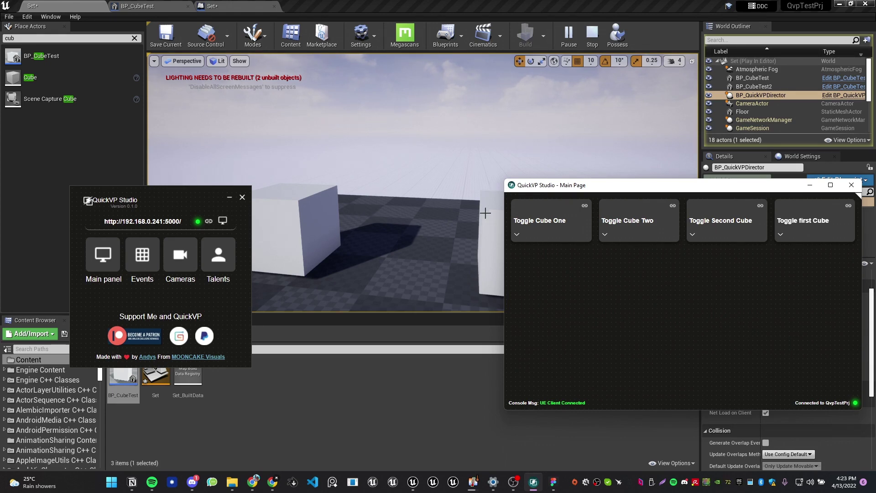
pyautogui.moveTo(650, 189); pyautogui.dragTo(596, 210)
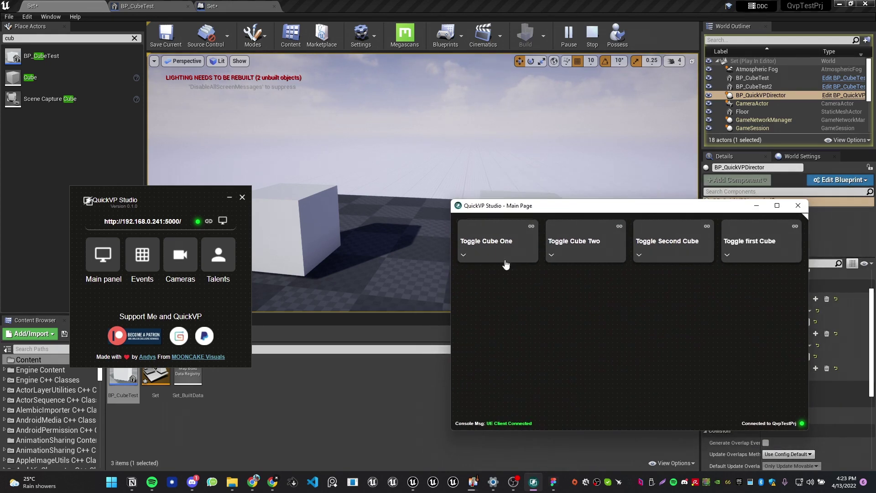
pyautogui.click(599, 248)
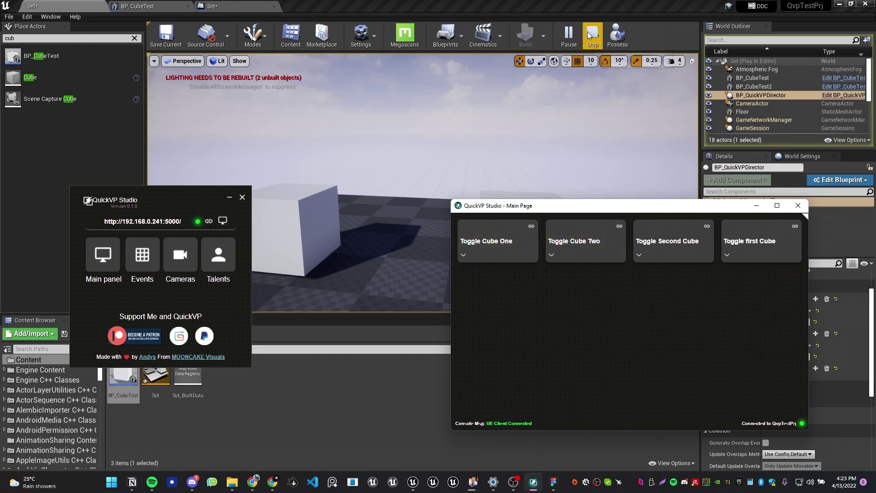
pyautogui.click(592, 35)
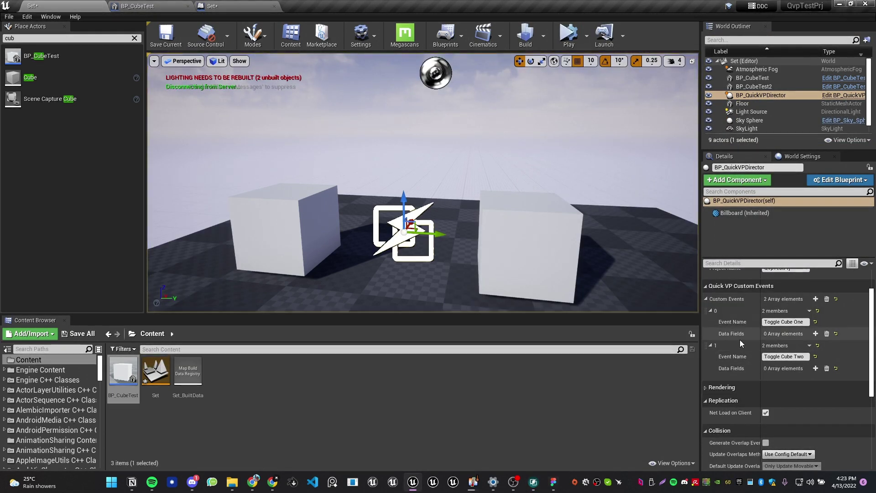
pyautogui.scroll(1, 740, 339)
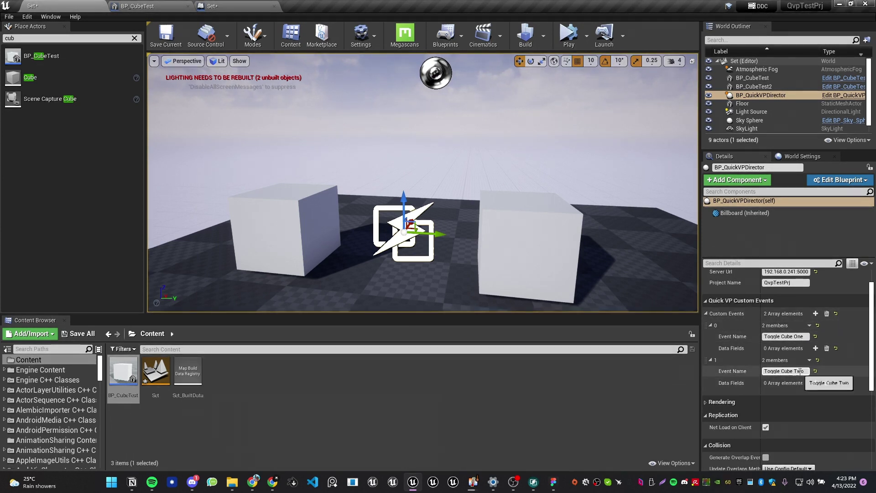
# Add a Switch on Int node wired from PlayQuickvp's Event Id
pyautogui.click(165, 6)
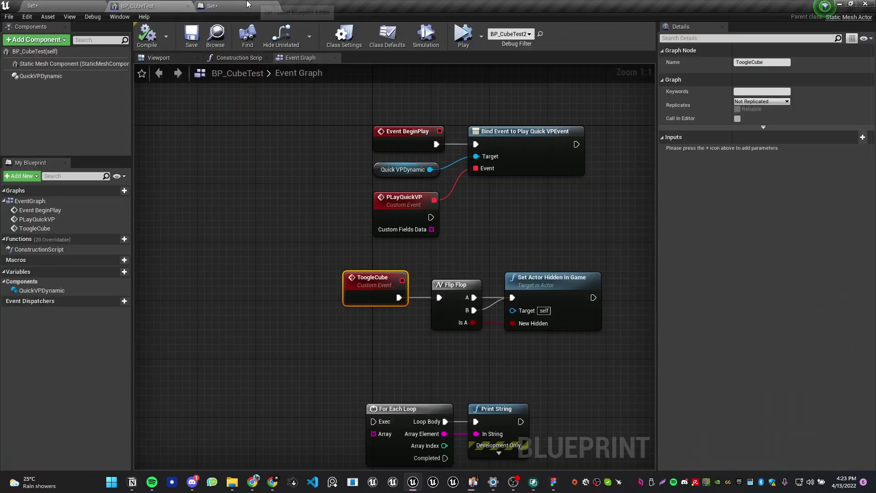
pyautogui.click(224, 6)
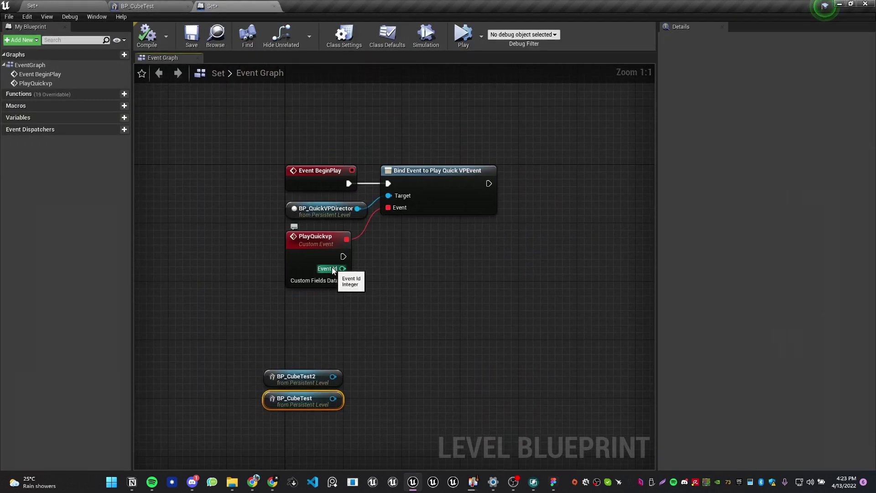
pyautogui.moveTo(355, 269); pyautogui.dragTo(358, 243)
pyautogui.click(328, 301)
pyautogui.write('switch')
pyautogui.press('Return')
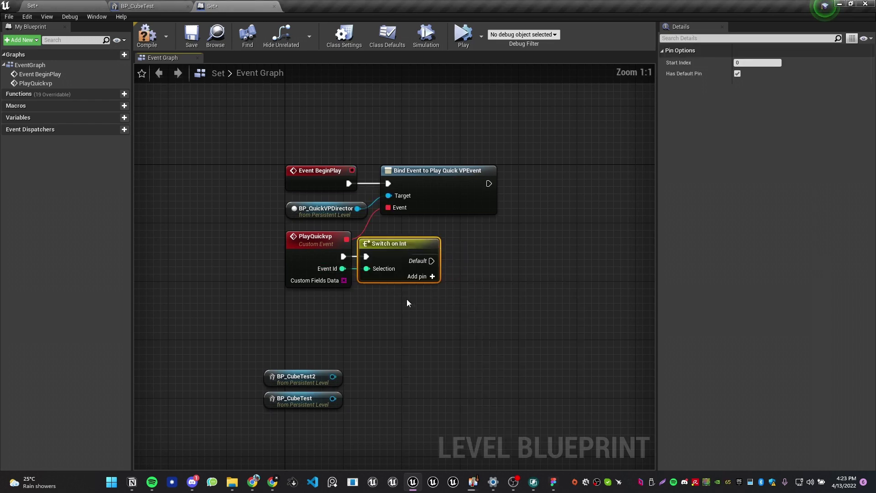
# Remove the switch's default pin, add outputs 0 and 1, and place BP_CubeTest beneath it
pyautogui.click(737, 73)
pyautogui.click(738, 73)
pyautogui.click(430, 272)
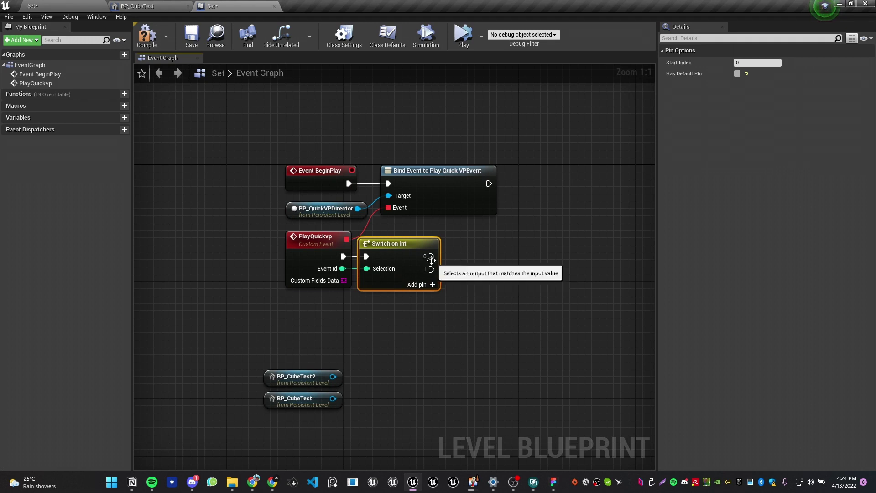
pyautogui.moveTo(357, 403); pyautogui.dragTo(433, 300)
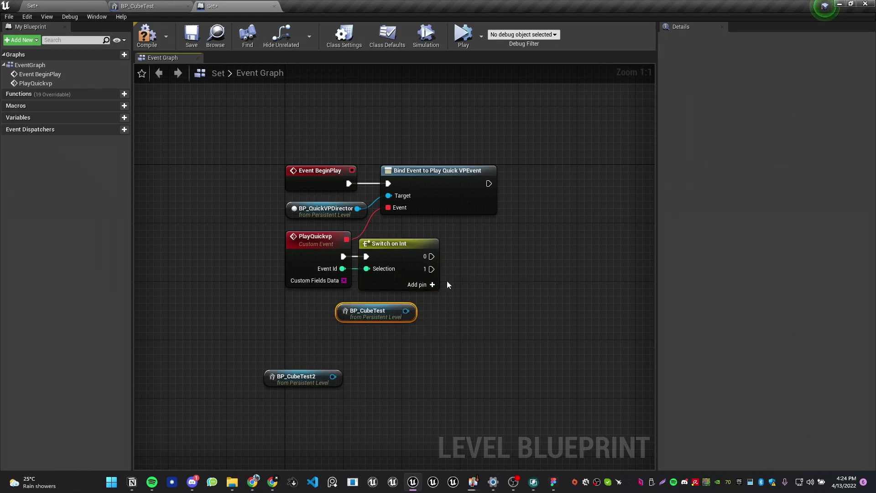
pyautogui.moveTo(437, 256); pyautogui.dragTo(445, 257)
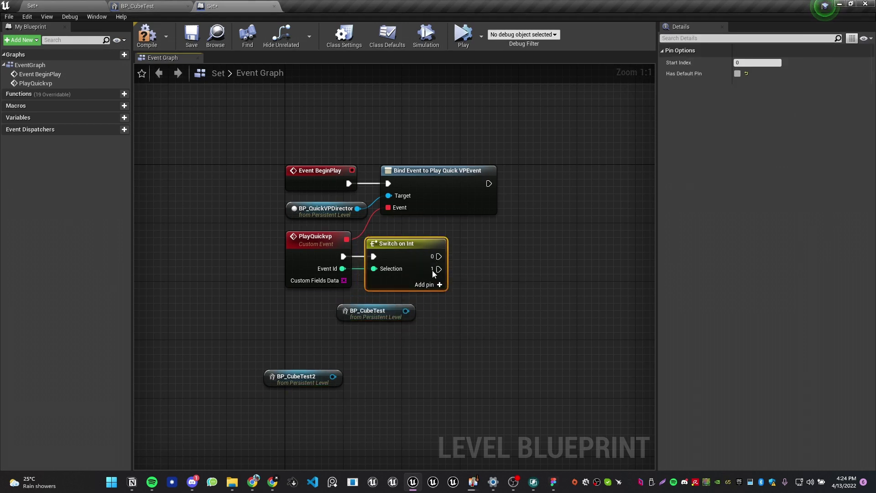
pyautogui.moveTo(404, 312); pyautogui.dragTo(484, 267)
pyautogui.write('tog')
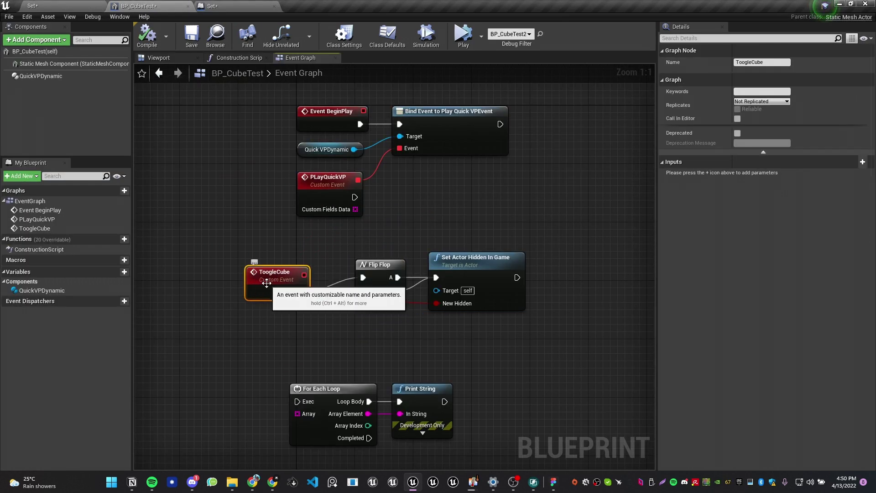
# Call Toogle Cube on BP_CubeTest from switch output 0
pyautogui.click(224, 6)
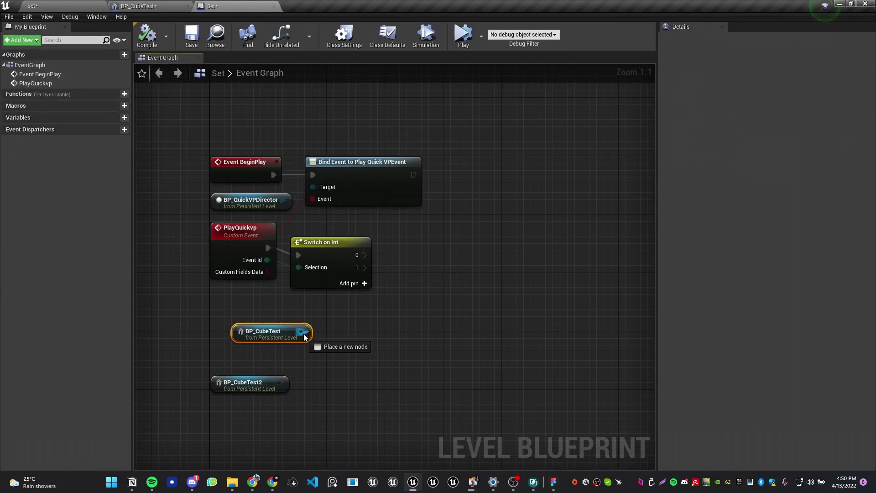
pyautogui.moveTo(301, 332); pyautogui.dragTo(406, 274)
pyautogui.write('toog')
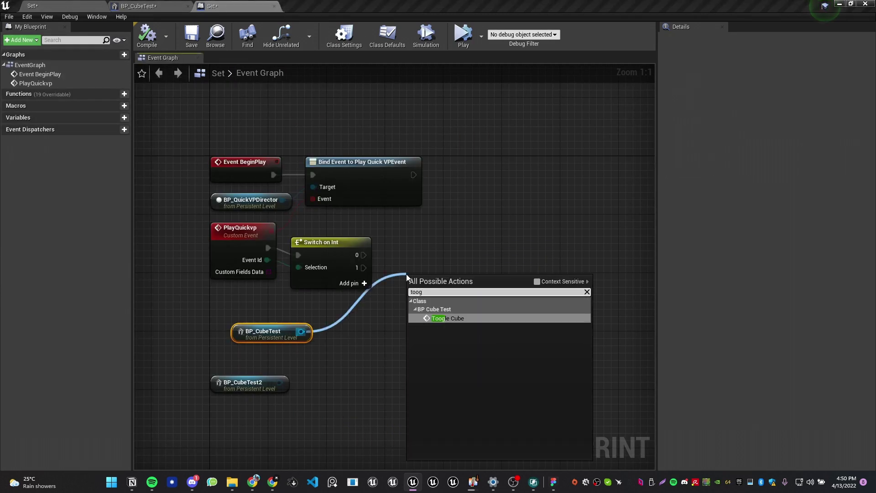
pyautogui.press('Return')
pyautogui.moveTo(363, 255); pyautogui.dragTo(469, 243)
pyautogui.click(267, 331)
pyautogui.moveTo(267, 331); pyautogui.dragTo(332, 302)
# Duplicate the Toogle Cube call, wire it to output 1 with BP_CubeTest2 as target
pyautogui.click(452, 245)
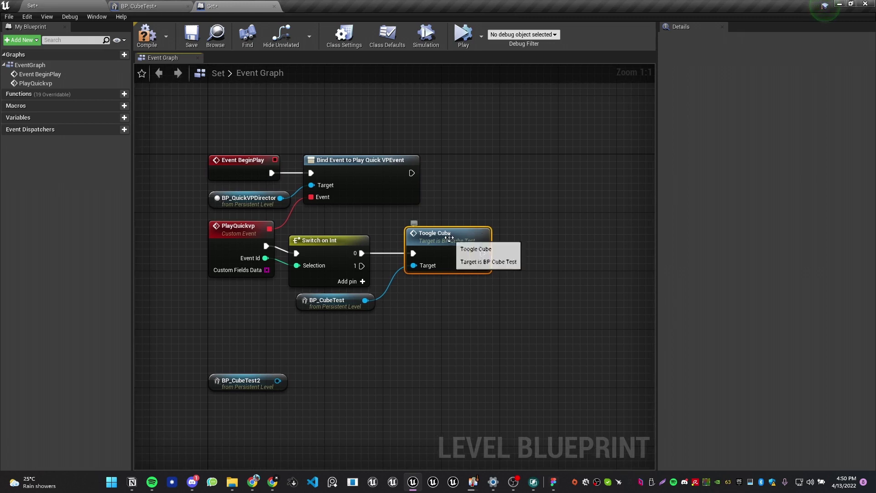
pyautogui.moveTo(451, 239); pyautogui.dragTo(450, 236, button='right')
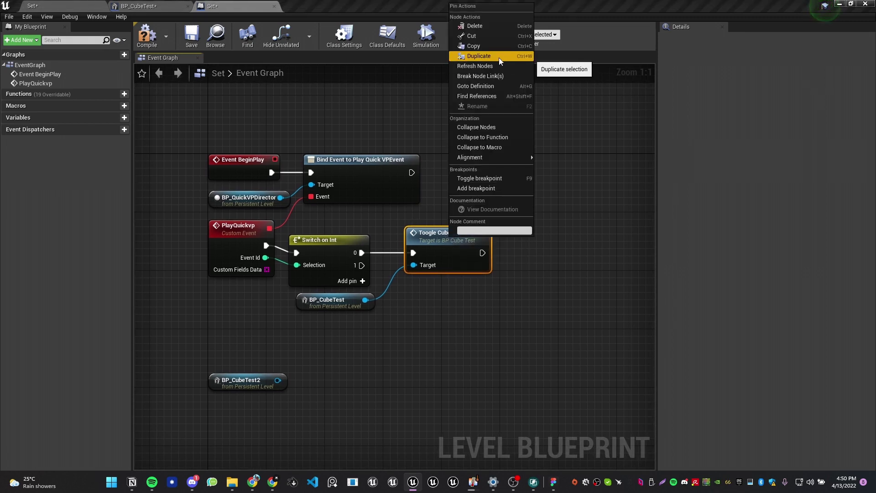
pyautogui.click(447, 250)
pyautogui.hotkey('ctrl', 'w')
pyautogui.moveTo(525, 281); pyautogui.dragTo(425, 285)
pyautogui.moveTo(361, 265); pyautogui.dragTo(413, 305)
pyautogui.moveTo(278, 379); pyautogui.dragTo(412, 316)
pyautogui.moveTo(256, 375); pyautogui.dragTo(344, 324)
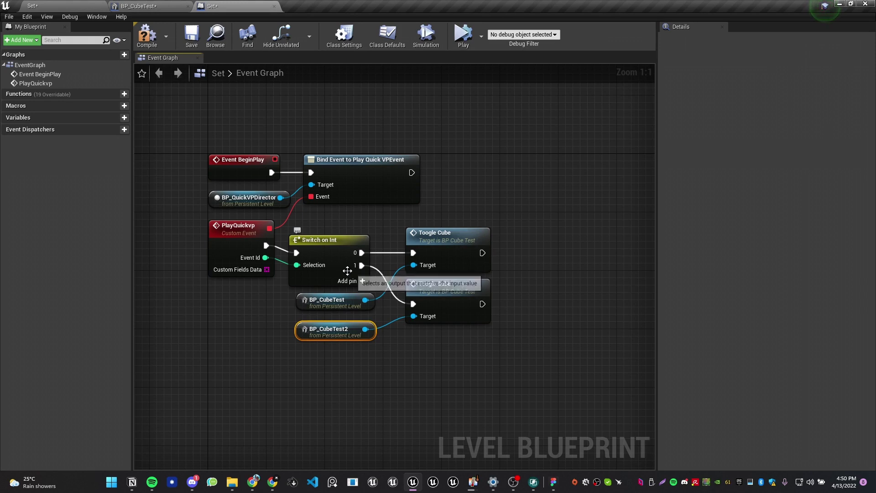
# Tidy the switch and call nodes and compile the level blueprint
pyautogui.moveTo(336, 245); pyautogui.dragTo(334, 238)
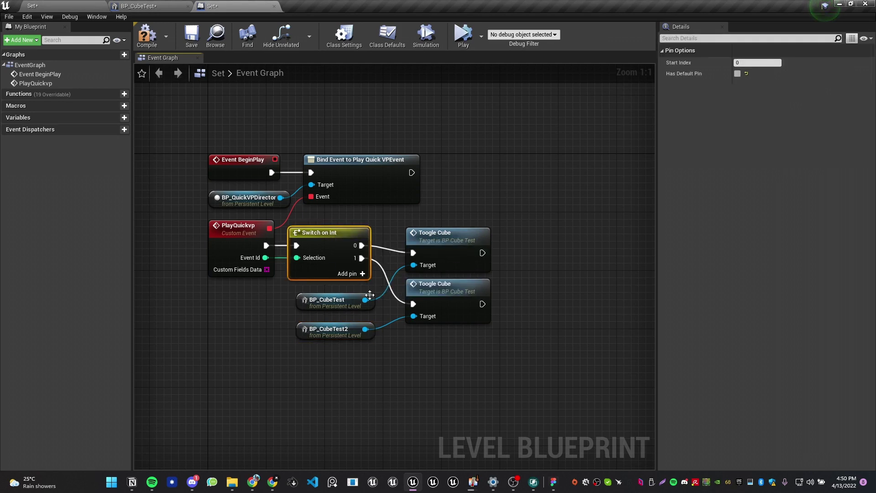
pyautogui.moveTo(460, 257); pyautogui.dragTo(460, 249)
pyautogui.click(531, 483)
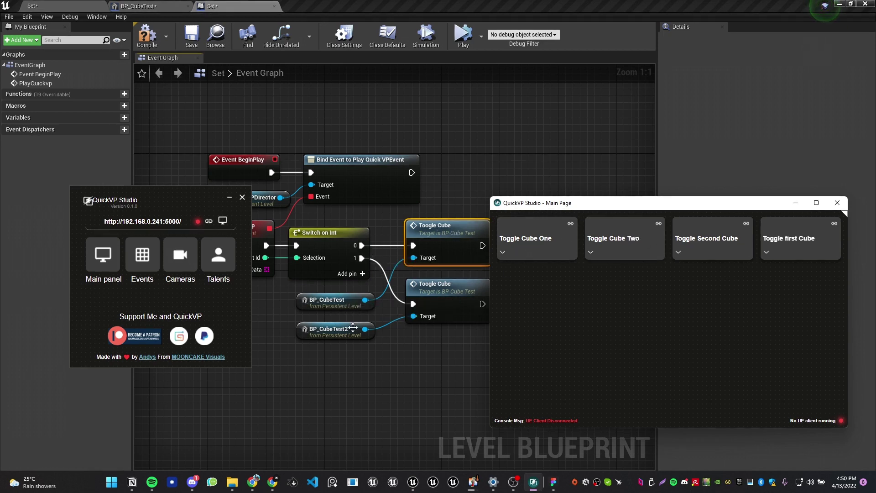
pyautogui.click(397, 313)
pyautogui.click(146, 44)
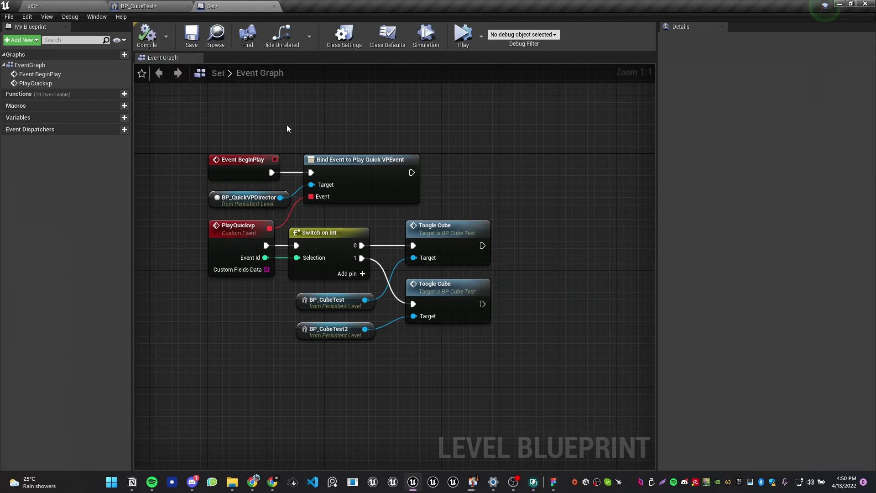
pyautogui.click(68, 5)
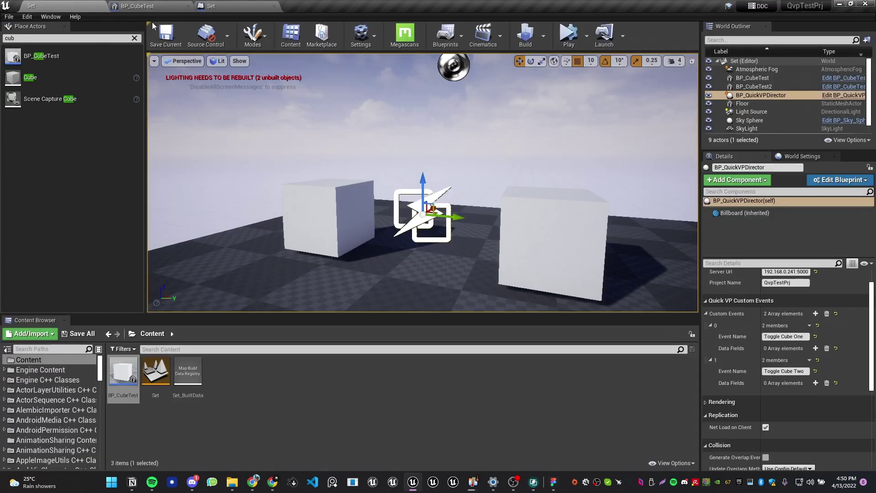
pyautogui.click(567, 33)
pyautogui.click(533, 482)
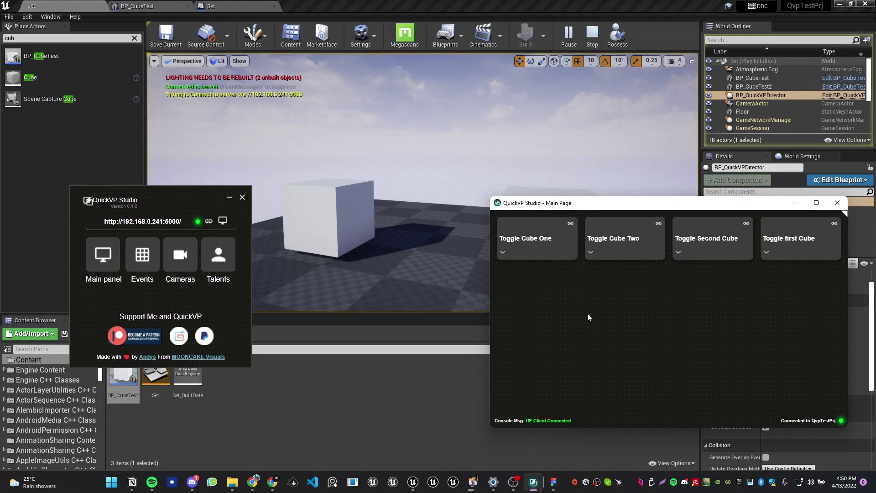
pyautogui.moveTo(552, 202); pyautogui.dragTo(548, 303)
pyautogui.click(543, 356)
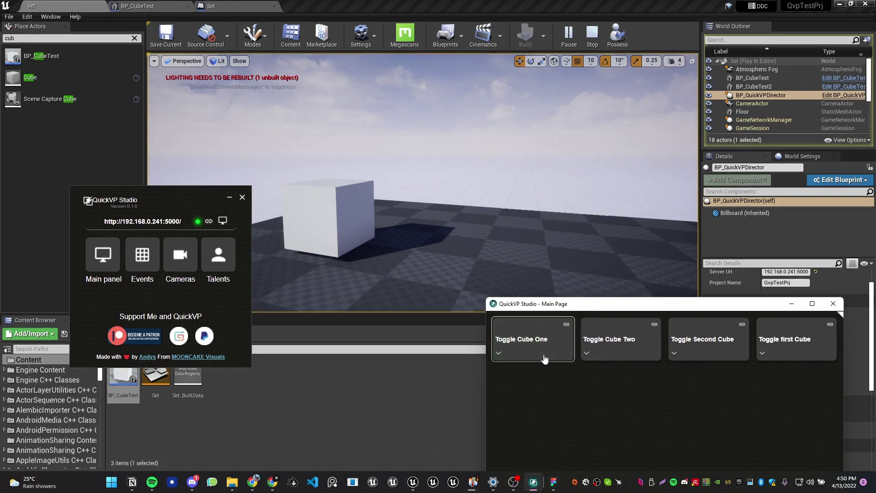
pyautogui.click(544, 359)
pyautogui.click(543, 358)
pyautogui.click(544, 358)
pyautogui.click(543, 357)
pyautogui.click(543, 357)
pyautogui.click(608, 353)
pyautogui.click(608, 352)
pyautogui.click(609, 352)
pyautogui.click(609, 352)
pyautogui.click(608, 352)
pyautogui.click(609, 352)
pyautogui.click(608, 352)
pyautogui.click(609, 352)
pyautogui.press('Escape')
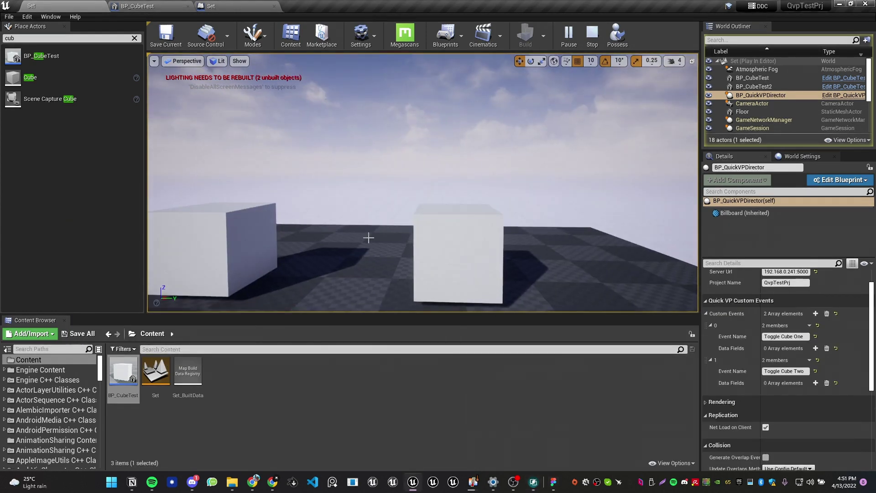